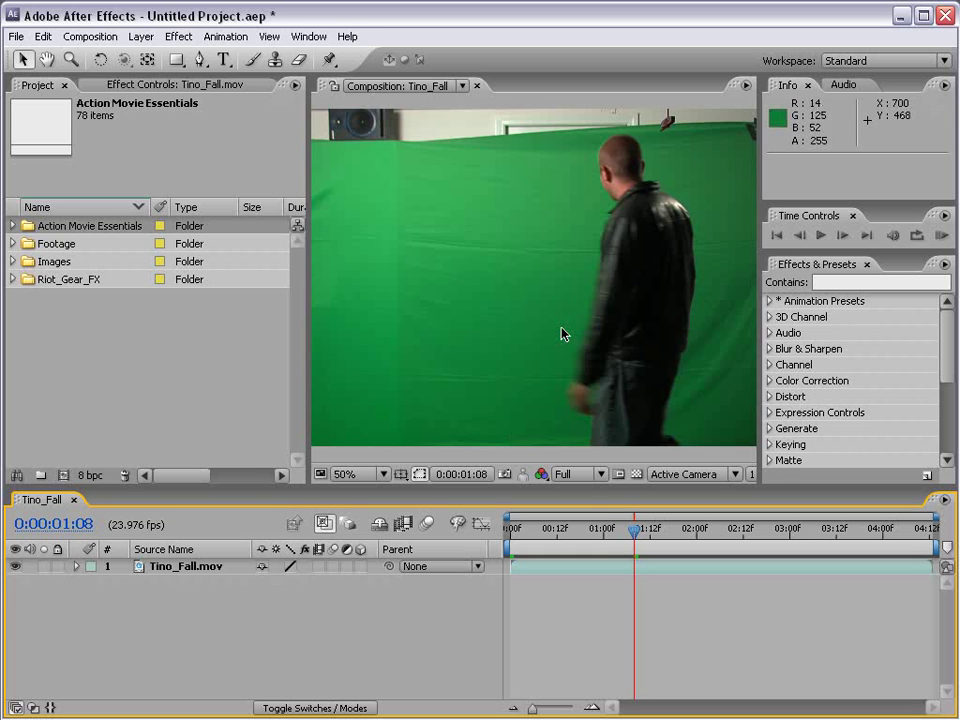
Step: Apply Keylight (1.2) to Tino_Fall.mov and sample the green backdrop as its screen colour
{"action": "left_click_drag", "start_coordinate": [628, 540], "coordinate": [652, 555]}
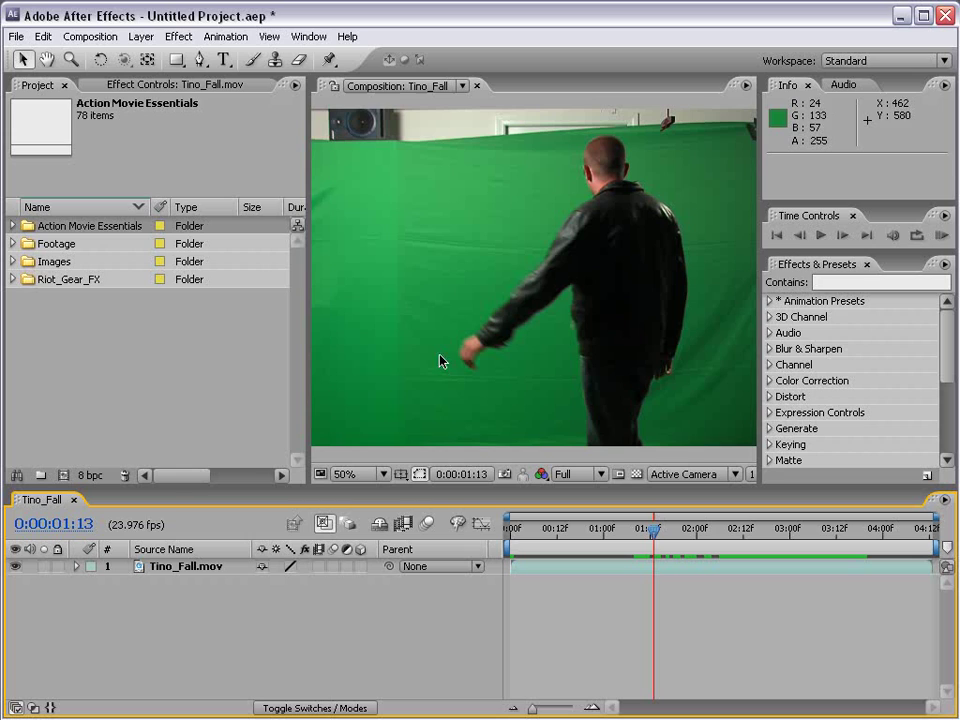
{"action": "left_click", "coordinate": [436, 306]}
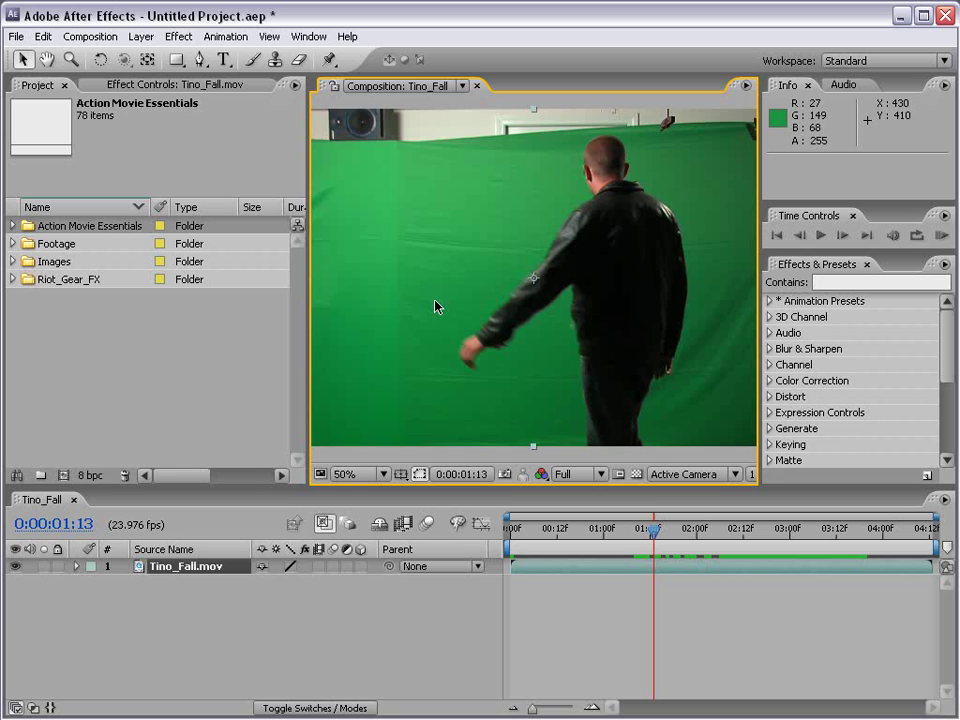
{"action": "left_click", "coordinate": [697, 593]}
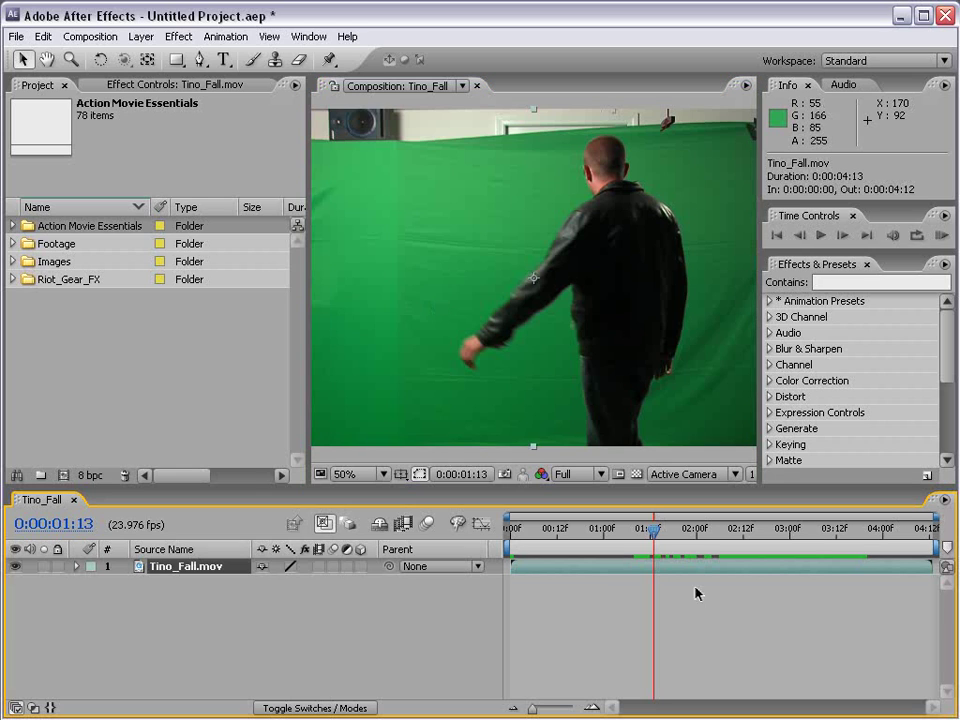
{"action": "left_click", "coordinate": [179, 36]}
{"action": "mouse_move", "coordinate": [231, 242]}
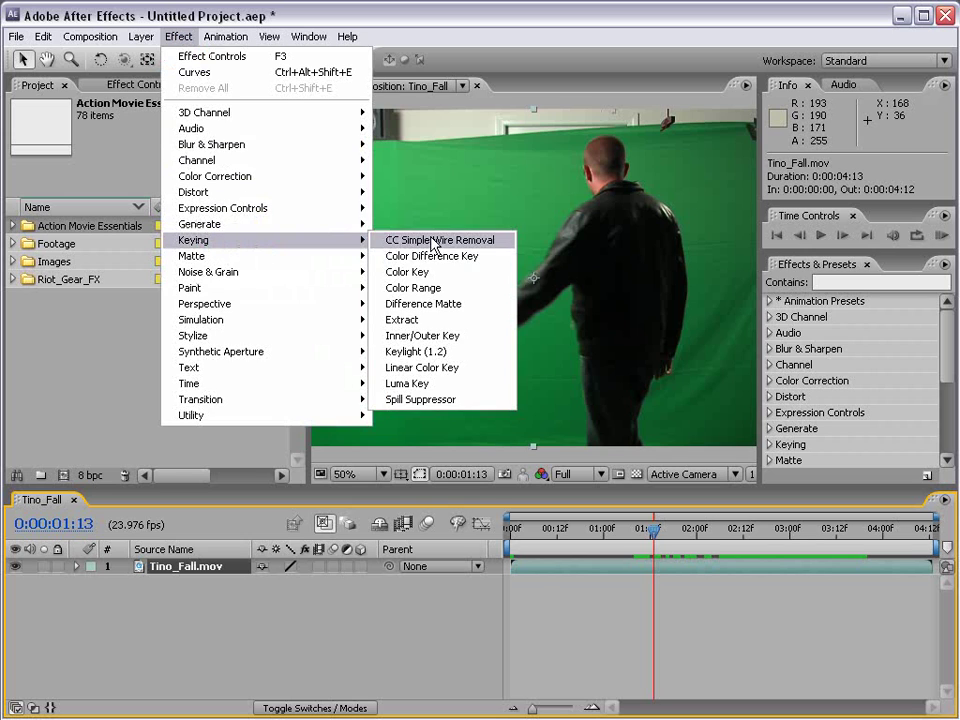
{"action": "left_click", "coordinate": [484, 357]}
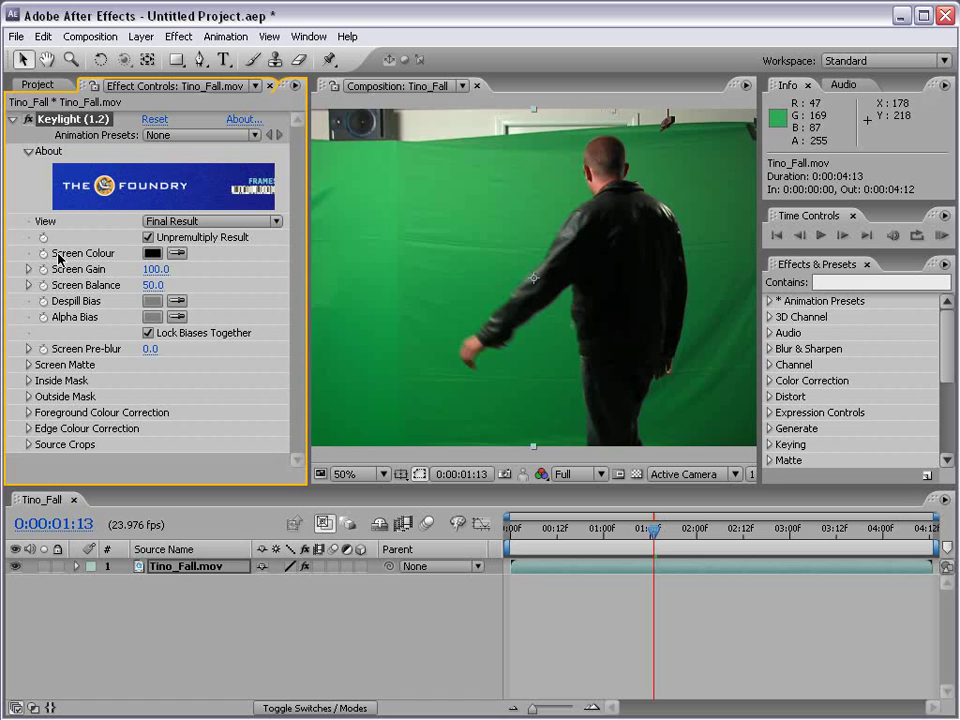
{"action": "left_click", "coordinate": [180, 257]}
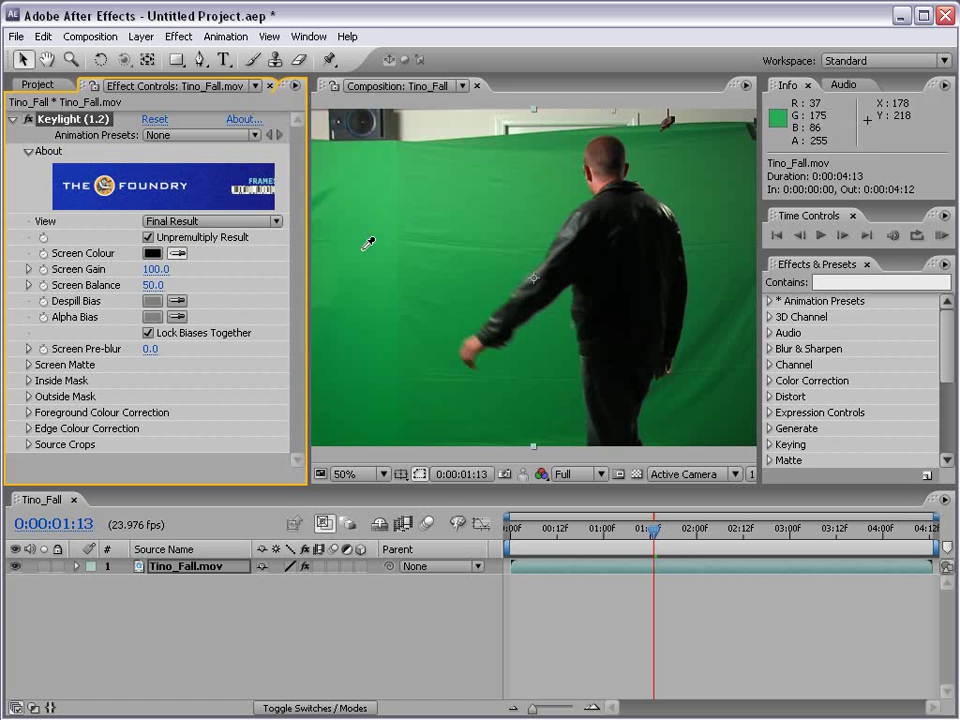
{"action": "left_click", "coordinate": [502, 212]}
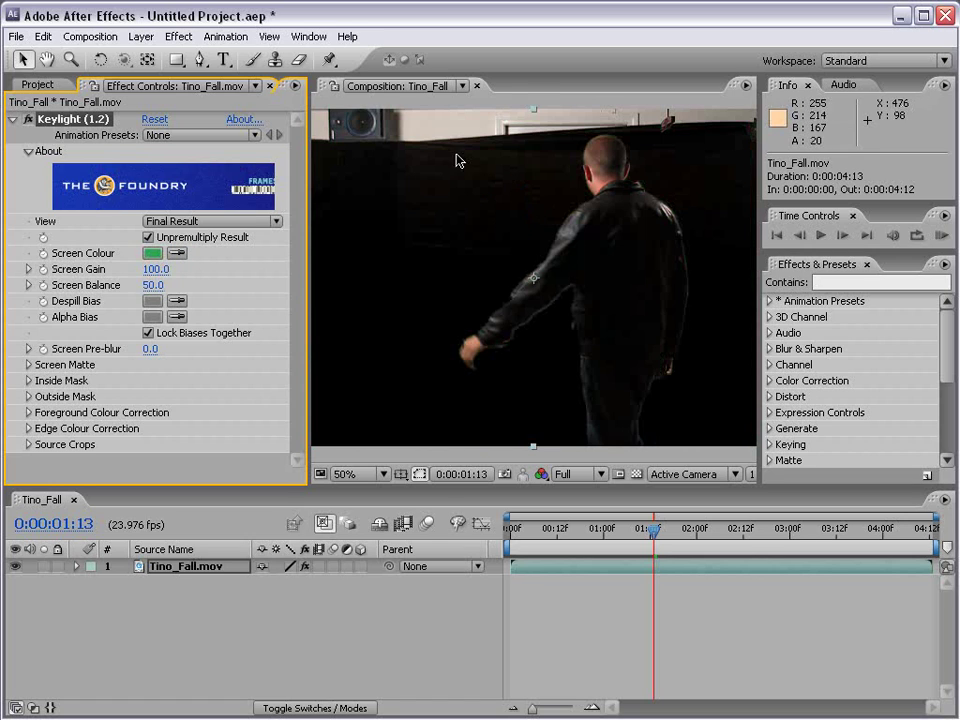
Step: Show the transparency grid and set Screen Matte Clip Black 39, Clip White 88, Screen Gain 111
{"action": "left_click", "coordinate": [637, 474]}
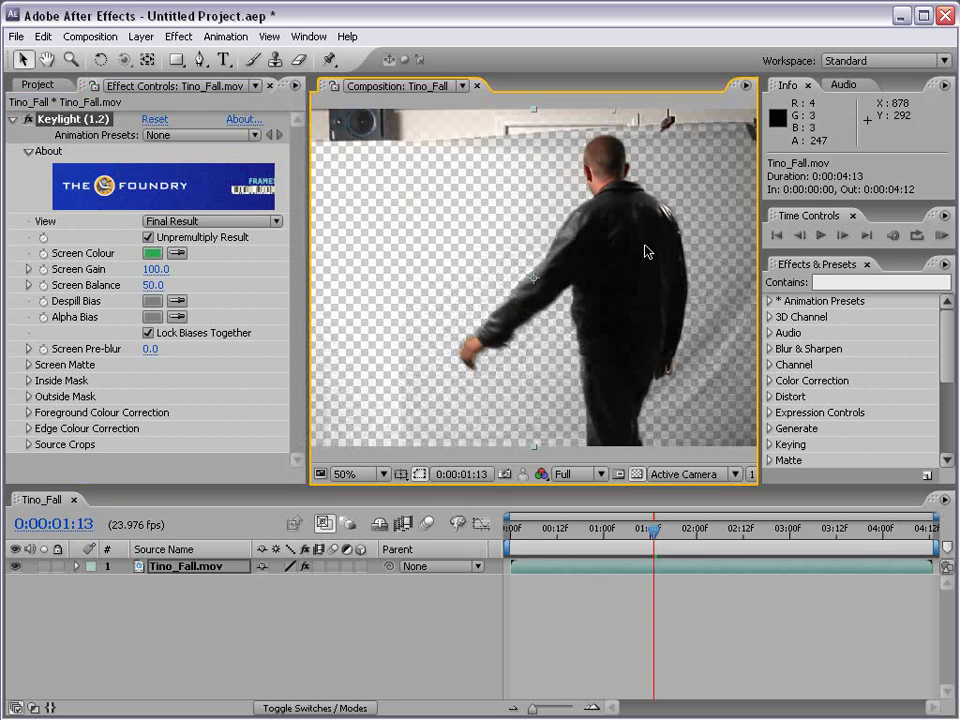
{"action": "key", "text": "h"}
{"action": "left_click_drag", "start_coordinate": [690, 343], "coordinate": [597, 343]}
{"action": "key", "text": "v"}
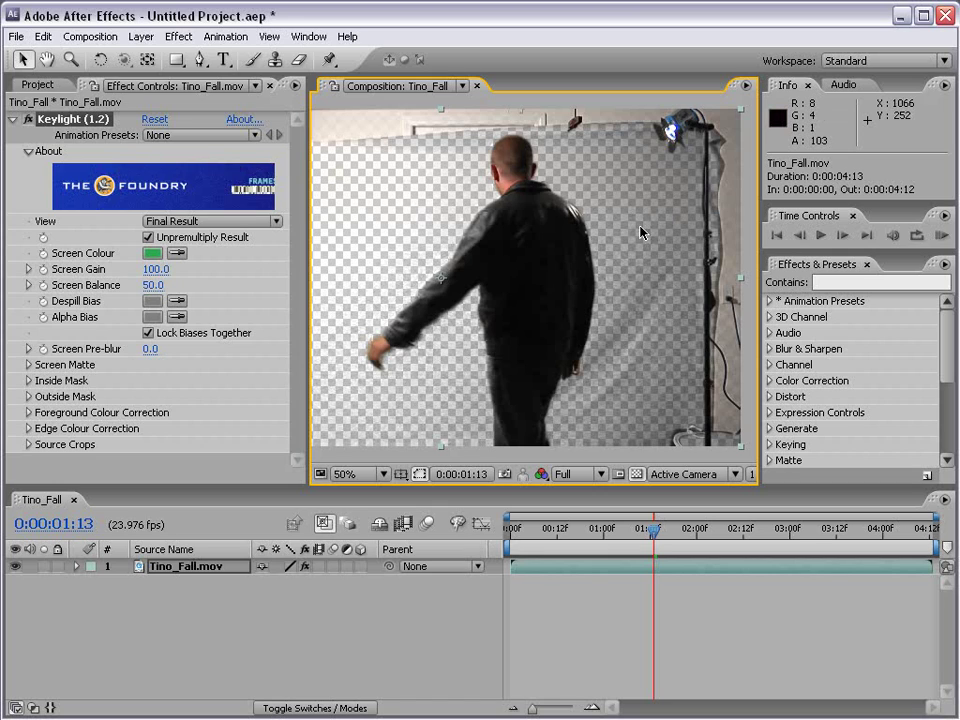
{"action": "left_click", "coordinate": [29, 366]}
{"action": "left_click_drag", "start_coordinate": [150, 347], "coordinate": [183, 346]}
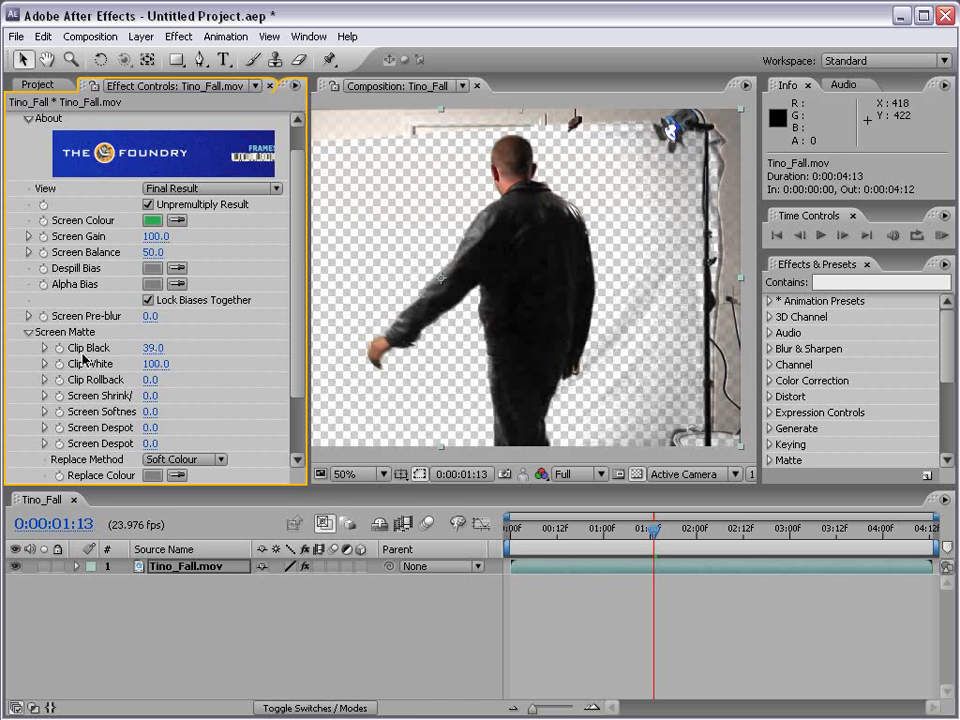
{"action": "mouse_move", "coordinate": [163, 364]}
{"action": "left_mouse_down"}
{"action": "mouse_move", "coordinate": [150, 364]}
{"action": "mouse_move", "coordinate": [166, 364]}
{"action": "left_mouse_up"}
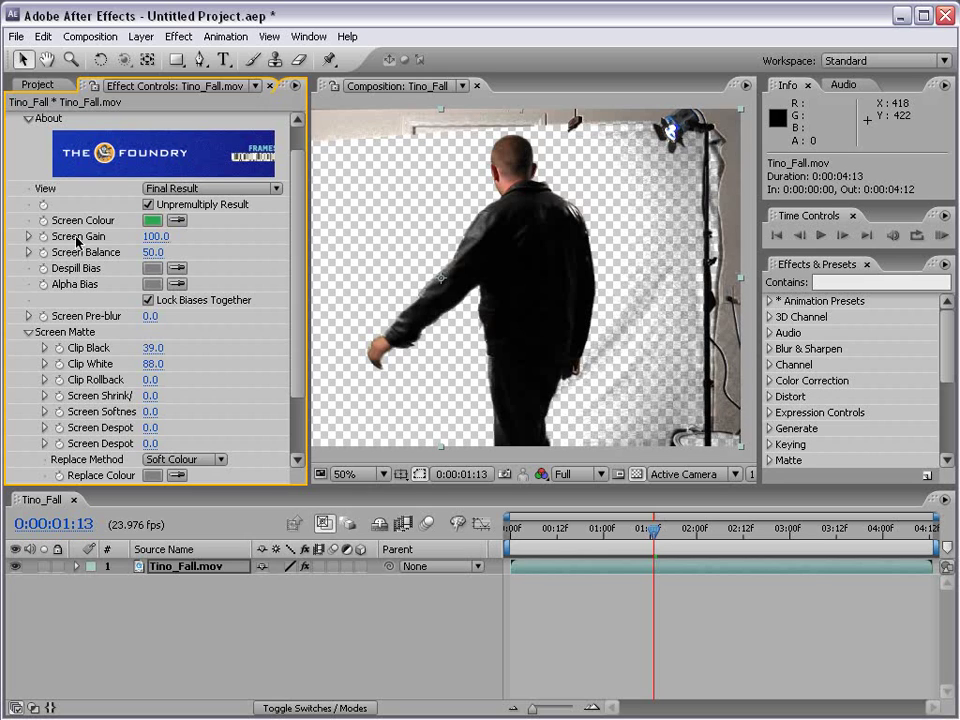
{"action": "left_click_drag", "start_coordinate": [155, 236], "coordinate": [166, 236]}
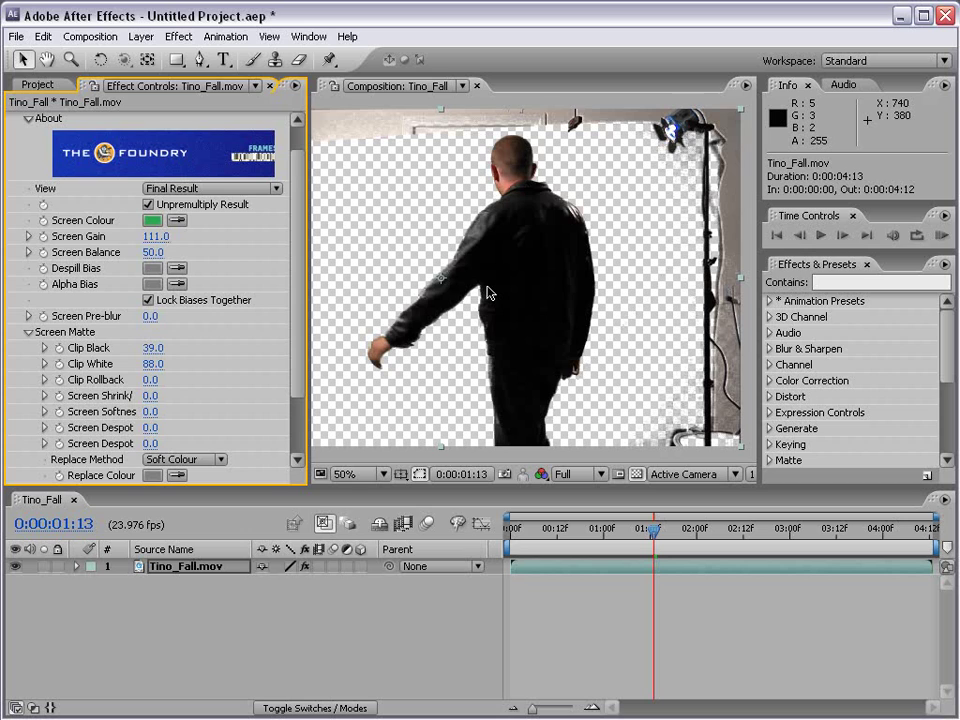
Step: Pan and zoom around the frame to inspect the cleaned-up key, then recentre it
{"action": "left_click_drag", "start_coordinate": [487, 292], "coordinate": [583, 323]}
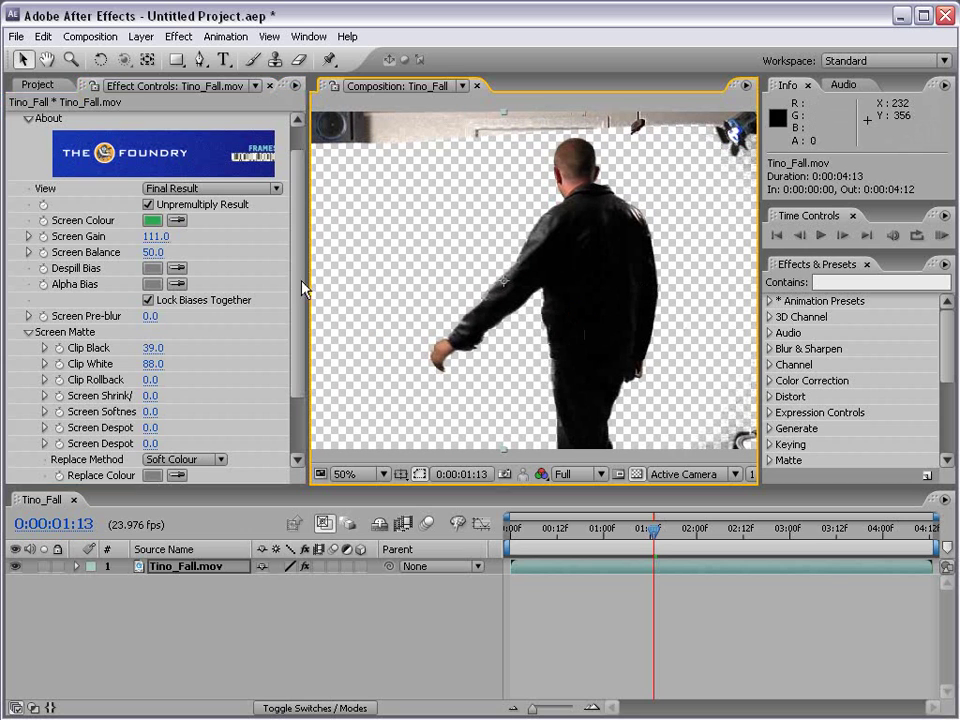
{"action": "scroll", "coordinate": [300, 285], "scroll_direction": "up", "scroll_amount": 2}
{"action": "scroll", "coordinate": [568, 315], "scroll_direction": "down", "scroll_amount": 2}
{"action": "key", "text": "h"}
{"action": "scroll", "coordinate": [528, 343], "scroll_direction": "up", "scroll_amount": 1}
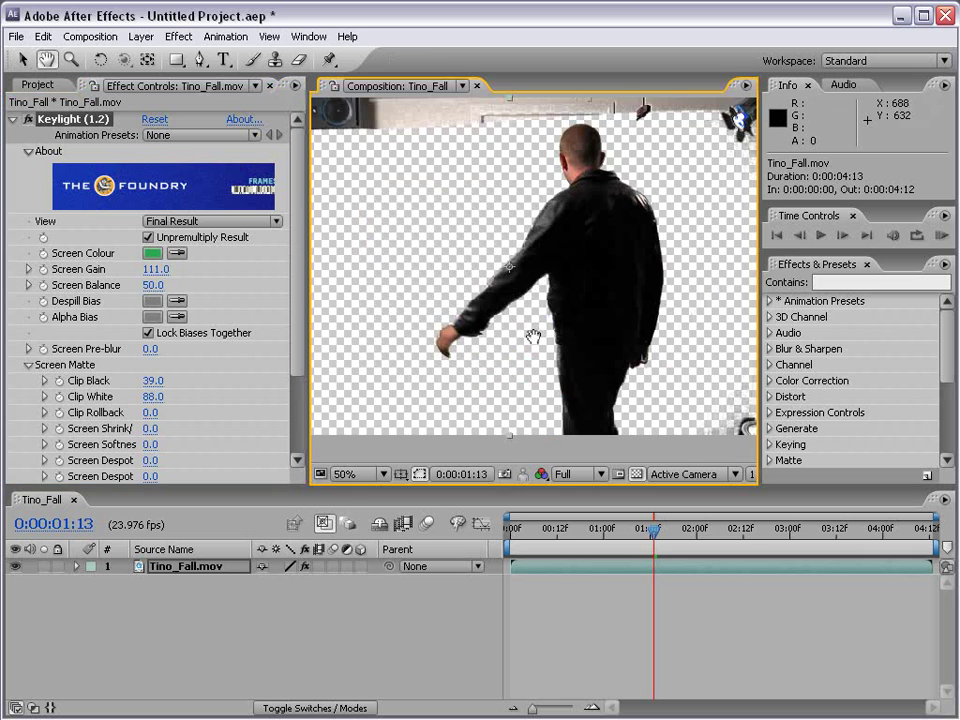
{"action": "key", "text": "v"}
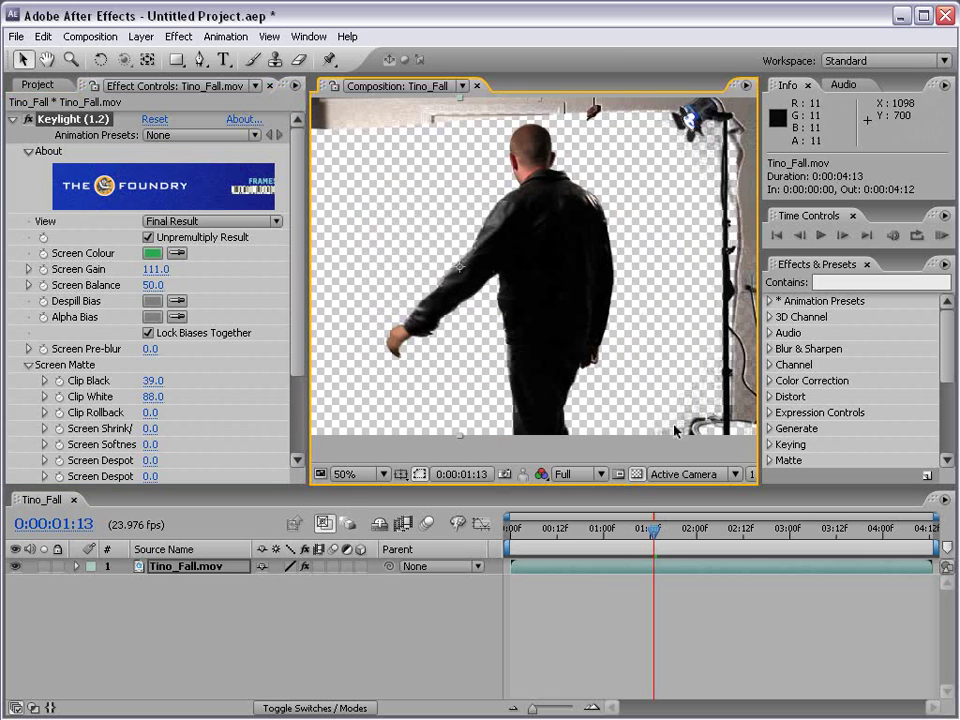
{"action": "left_click_drag", "start_coordinate": [696, 142], "coordinate": [711, 227]}
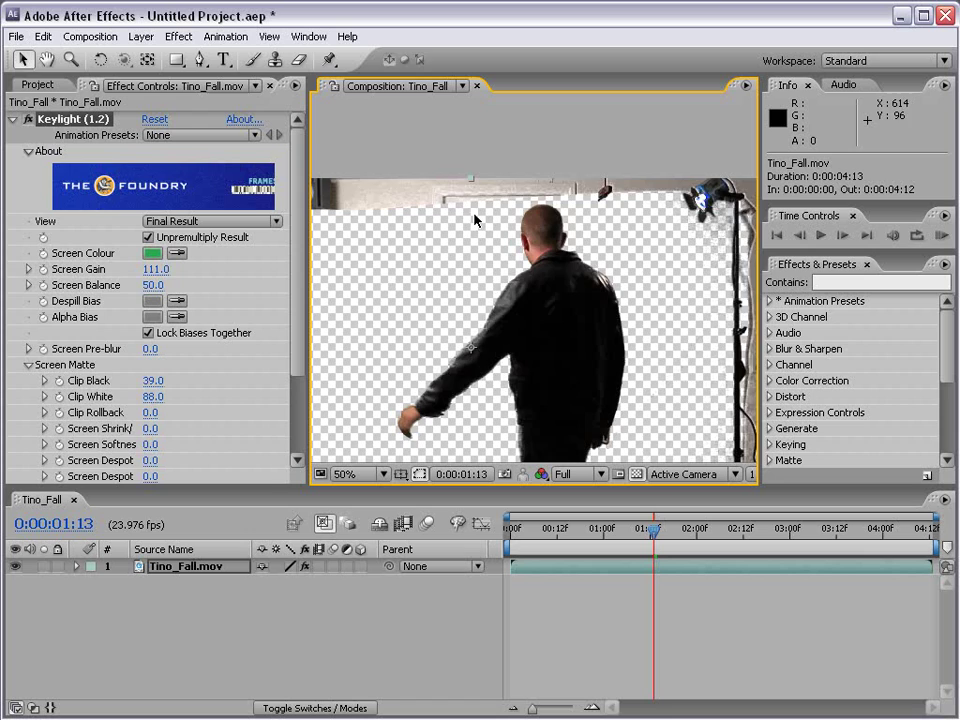
{"action": "left_click_drag", "start_coordinate": [476, 214], "coordinate": [437, 306]}
{"action": "scroll", "coordinate": [517, 298], "scroll_direction": "down", "scroll_amount": 1}
{"action": "left_click_drag", "start_coordinate": [518, 298], "coordinate": [495, 323]}
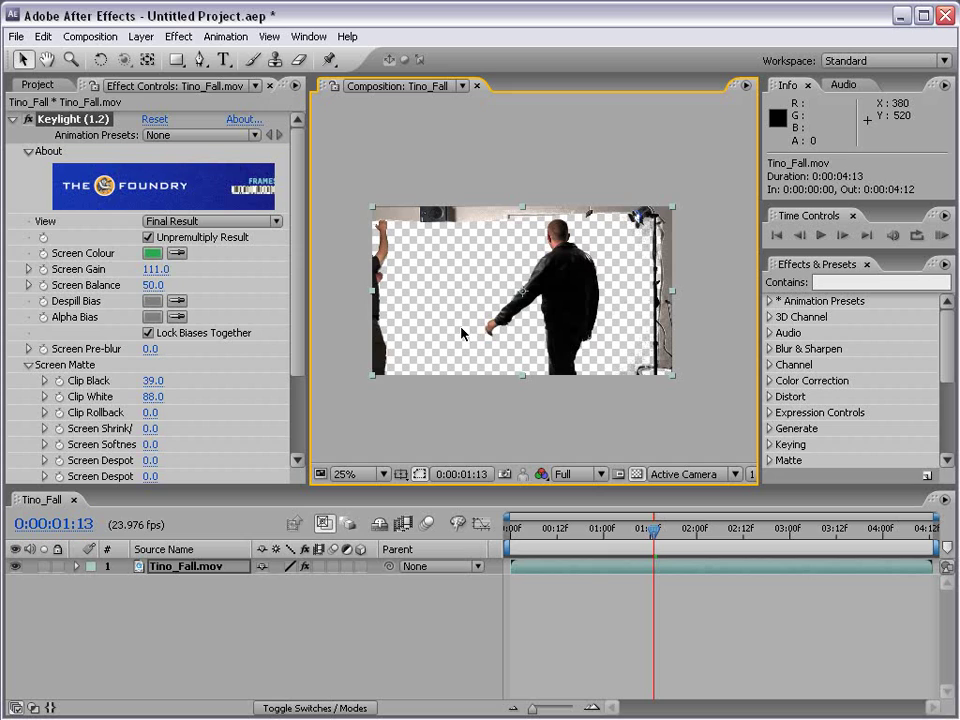
Step: Turn off and collapse Keylight to reveal the green screen, zooming the view to 50%
{"action": "left_click", "coordinate": [27, 121]}
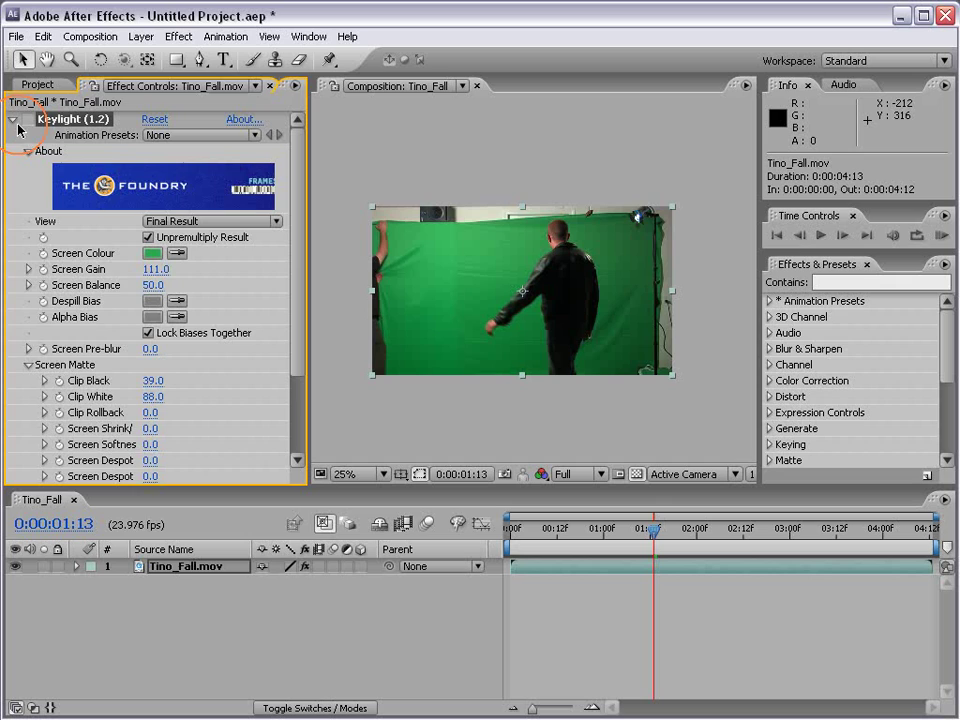
{"action": "left_click", "coordinate": [12, 119]}
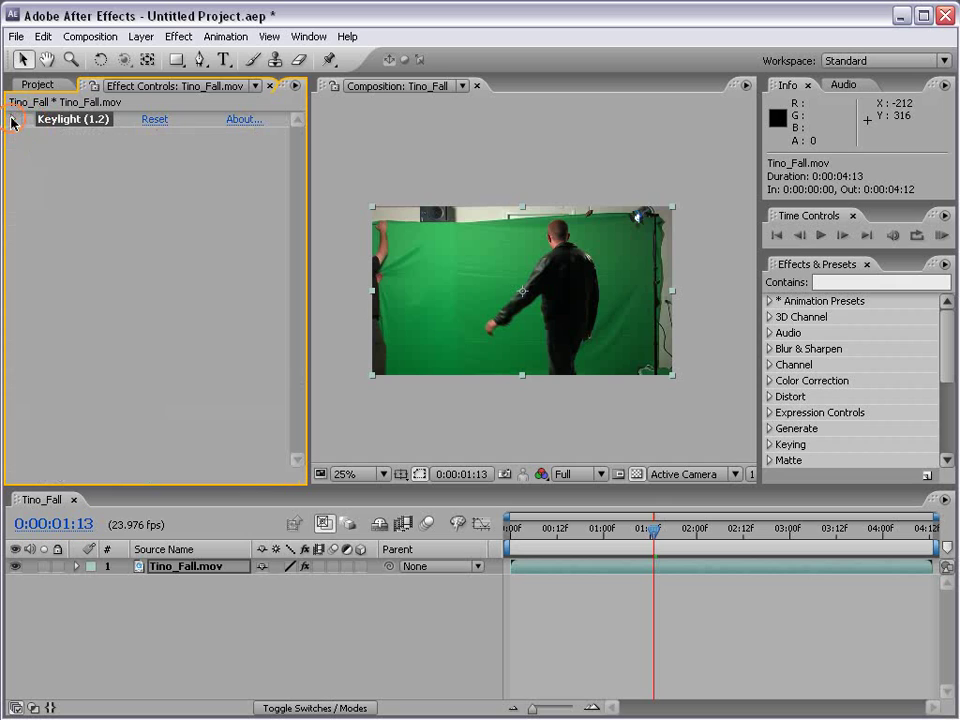
{"action": "left_click", "coordinate": [200, 62]}
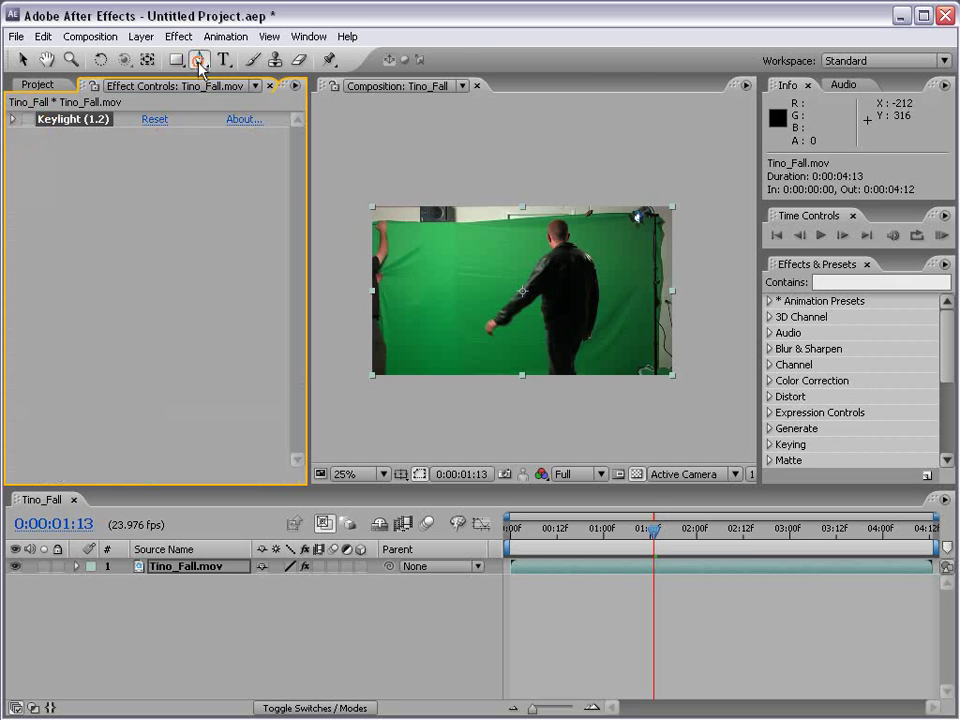
{"action": "key", "text": "period"}
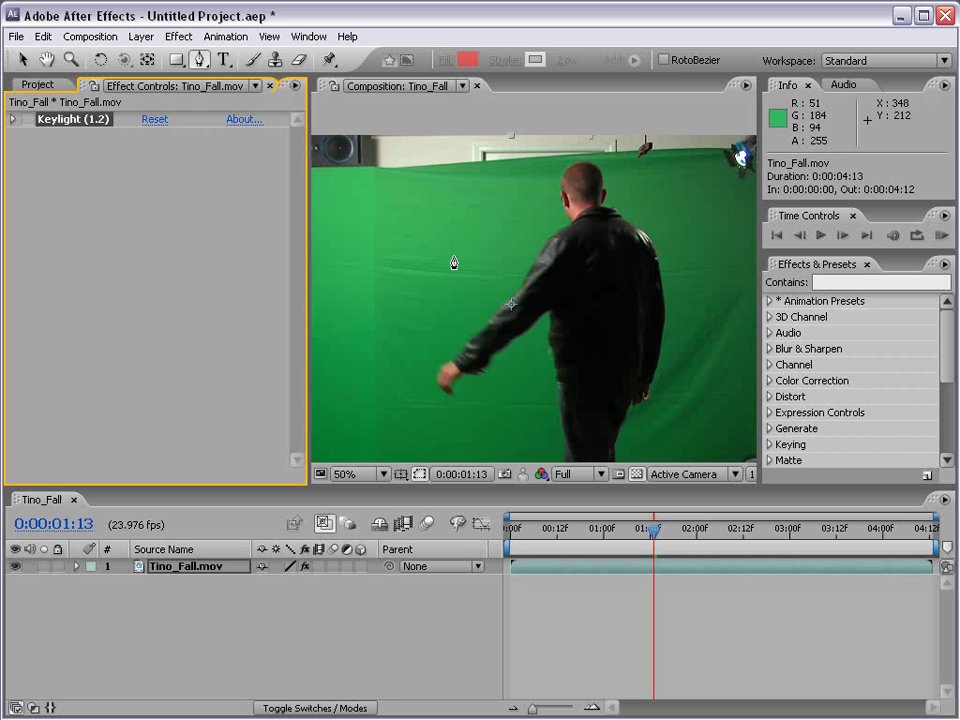
Step: Draw a closed eight-point mask around the actor and surrounding backdrop, then zoom out to 25%
{"action": "left_click", "coordinate": [392, 169]}
{"action": "left_click", "coordinate": [354, 365]}
{"action": "left_click", "coordinate": [541, 418]}
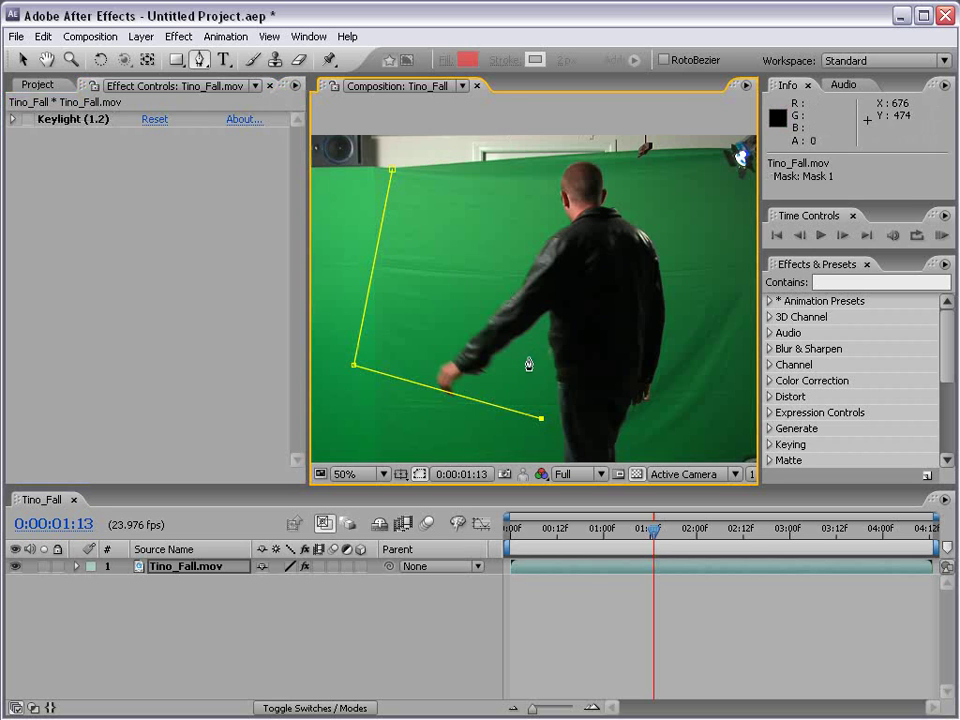
{"action": "left_click", "coordinate": [527, 357]}
{"action": "left_click", "coordinate": [642, 426]}
{"action": "left_click", "coordinate": [716, 377]}
{"action": "left_click", "coordinate": [707, 247]}
{"action": "left_click", "coordinate": [711, 149]}
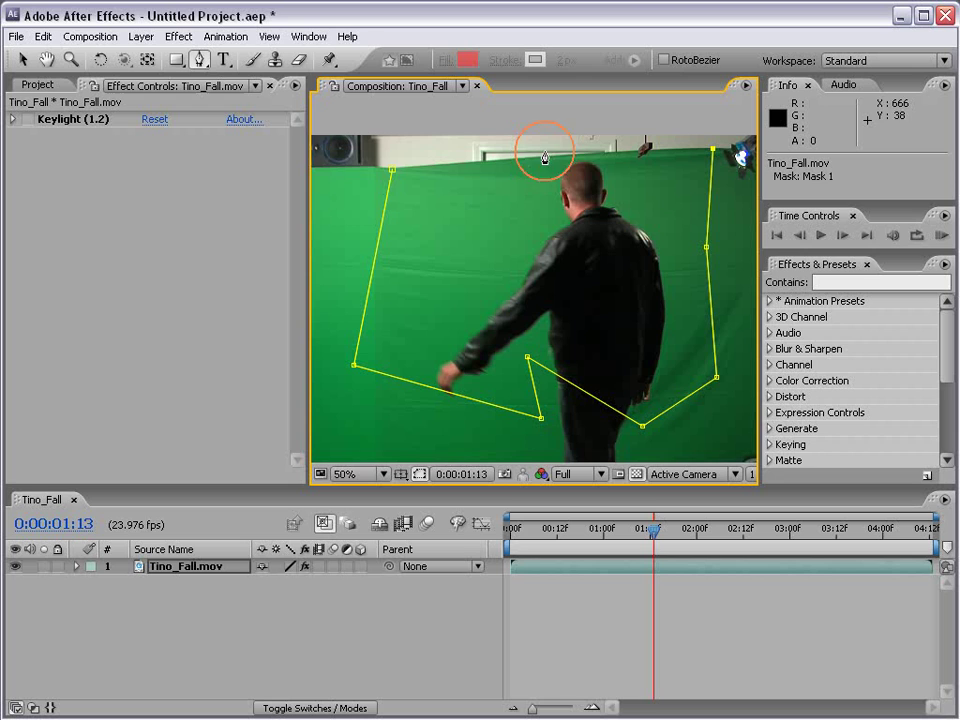
{"action": "left_click", "coordinate": [392, 170]}
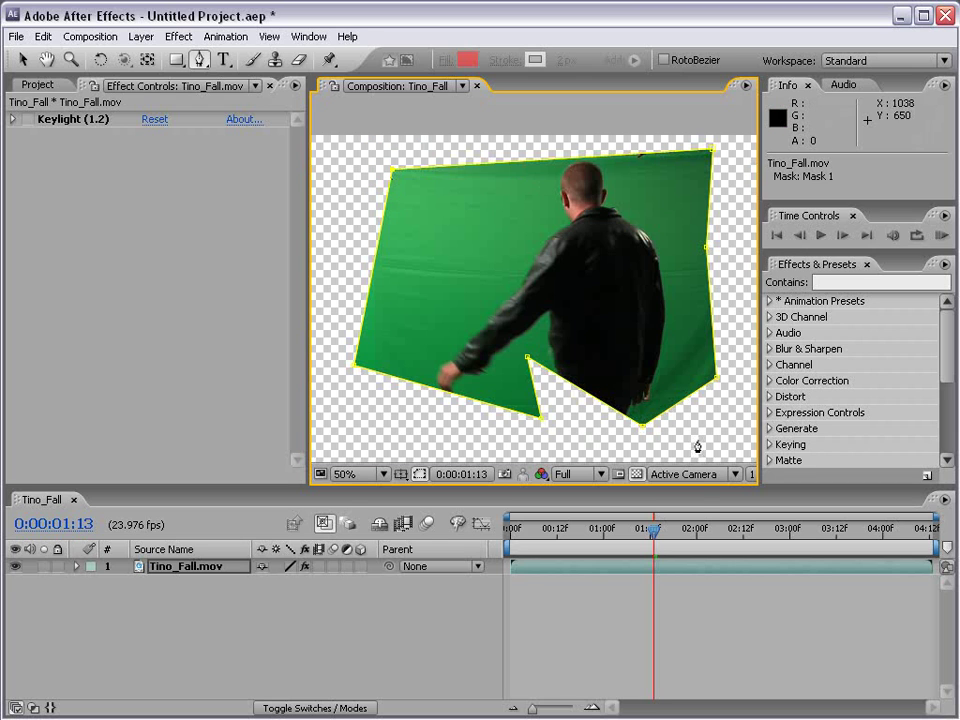
{"action": "left_click", "coordinate": [639, 596]}
{"action": "key", "text": "comma"}
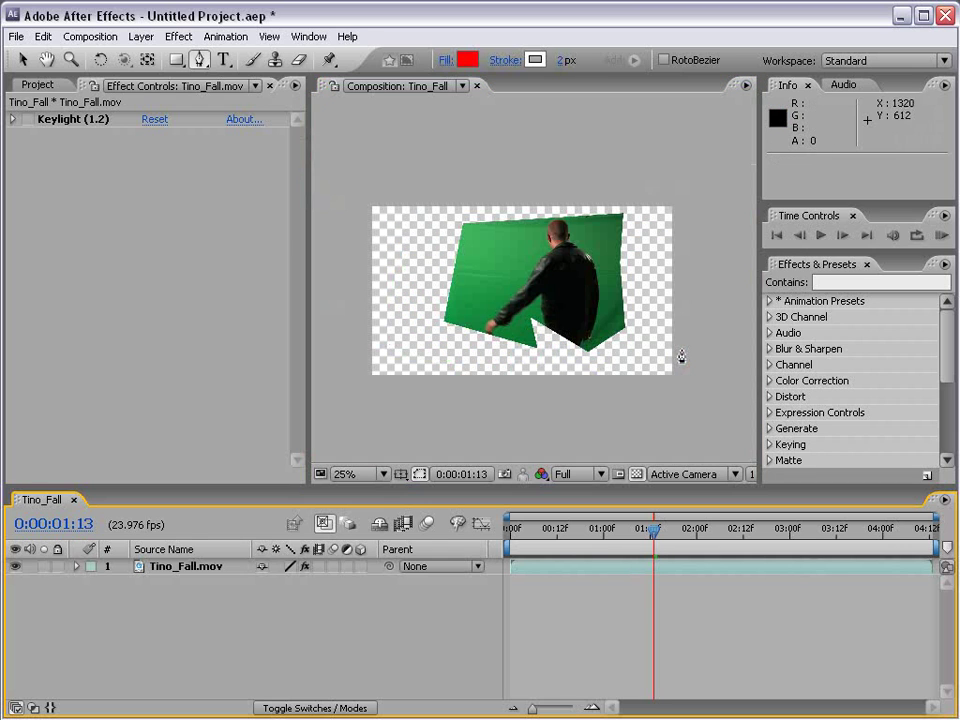
Step: Reveal Mask 1's properties in an enlarged timeline; a trial mask-point move is undone
{"action": "left_click", "coordinate": [77, 567]}
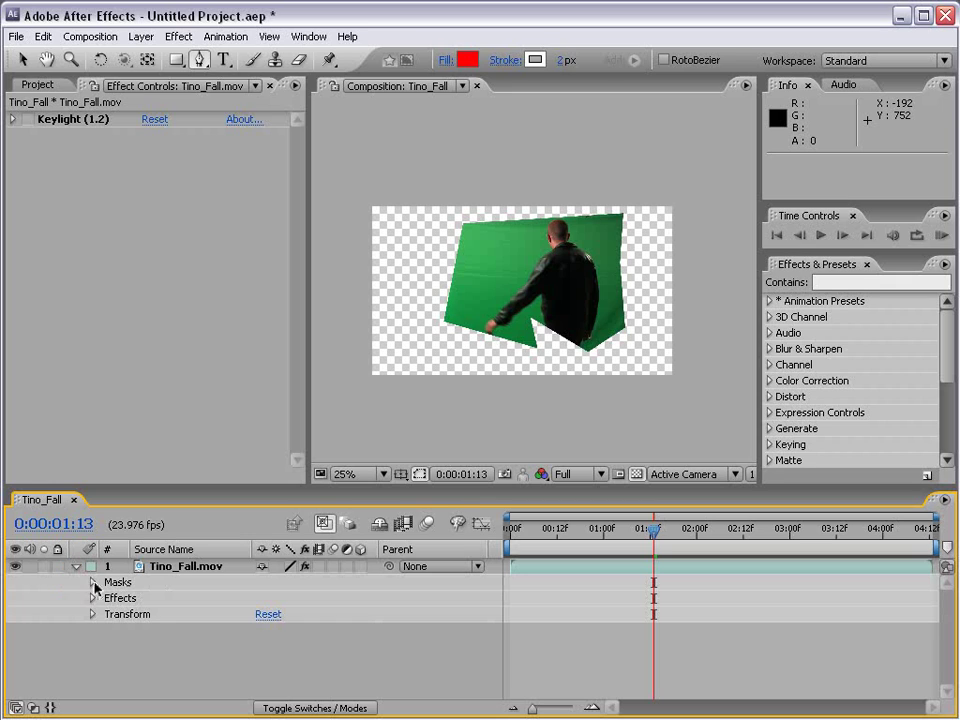
{"action": "left_click", "coordinate": [93, 584]}
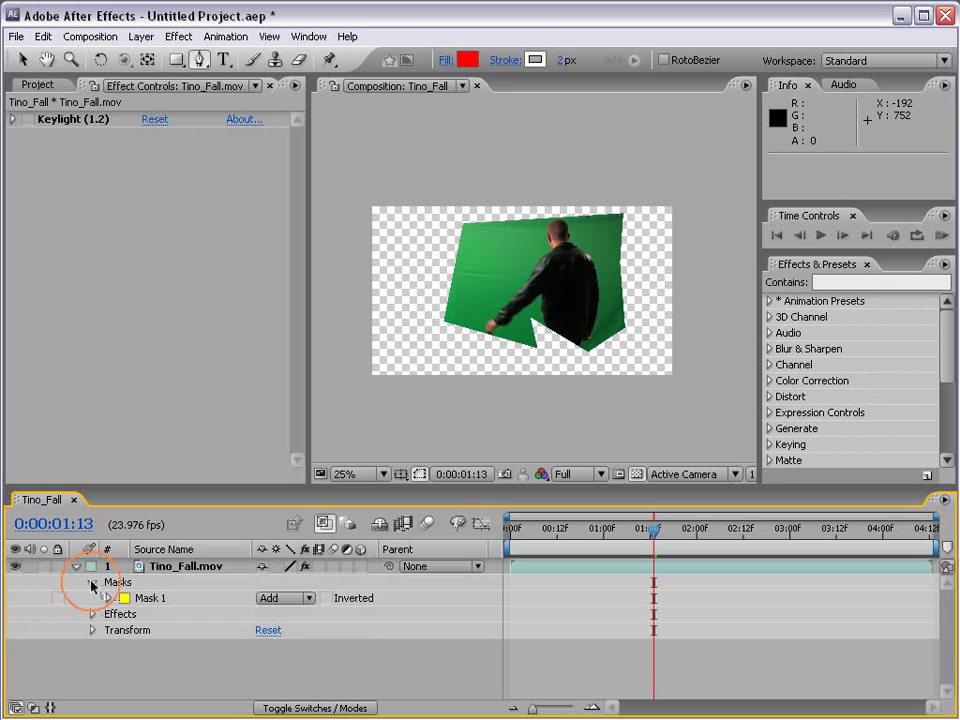
{"action": "left_click_drag", "start_coordinate": [146, 490], "coordinate": [146, 431]}
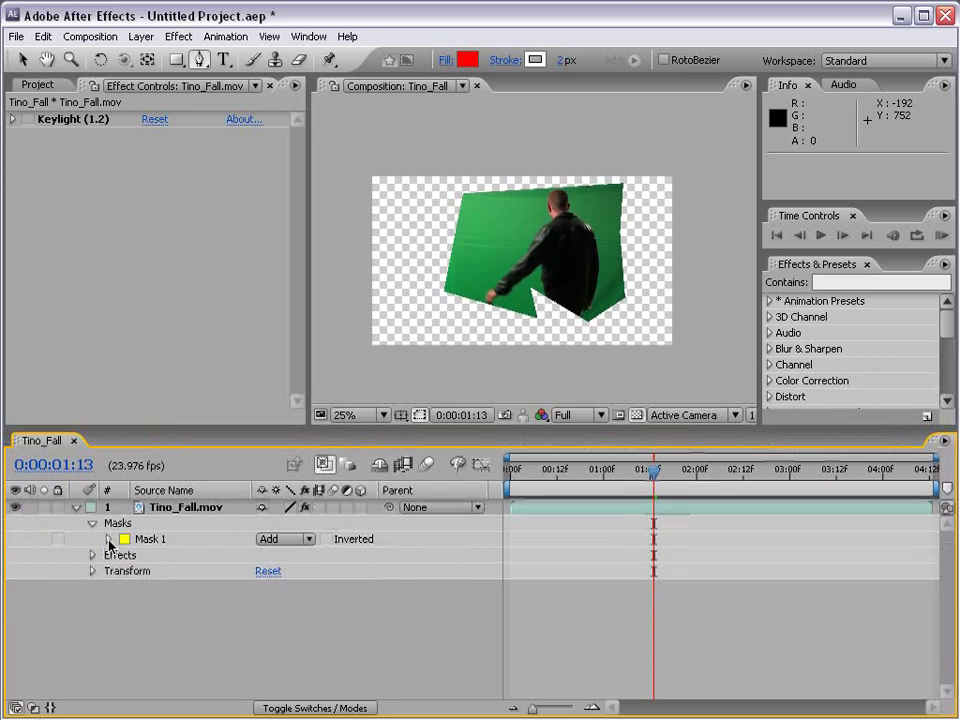
{"action": "left_click", "coordinate": [109, 541]}
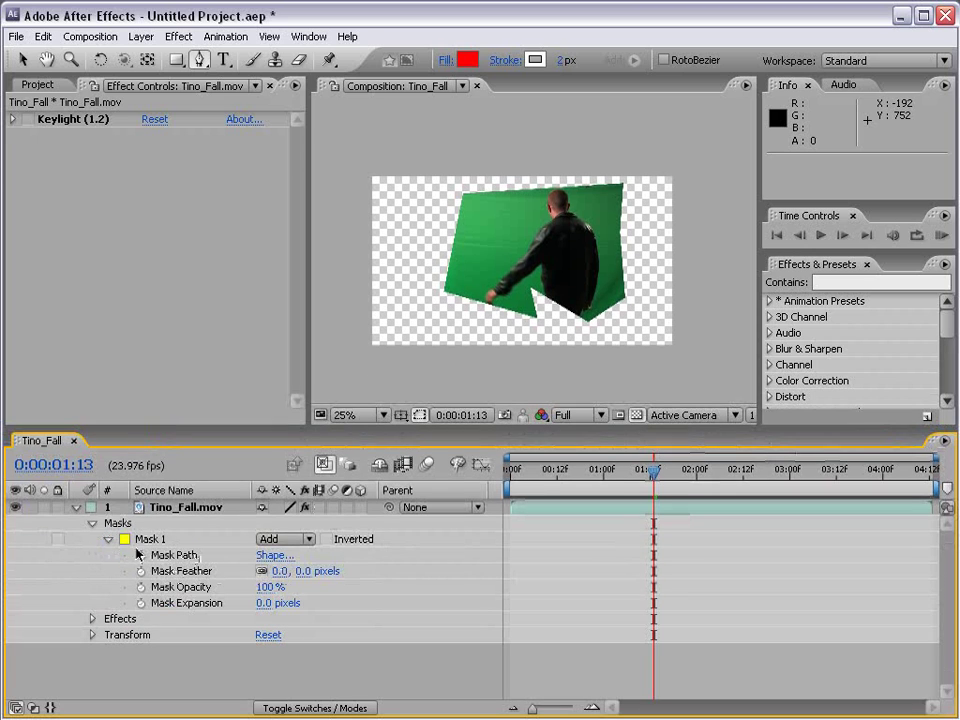
{"action": "left_click", "coordinate": [239, 637]}
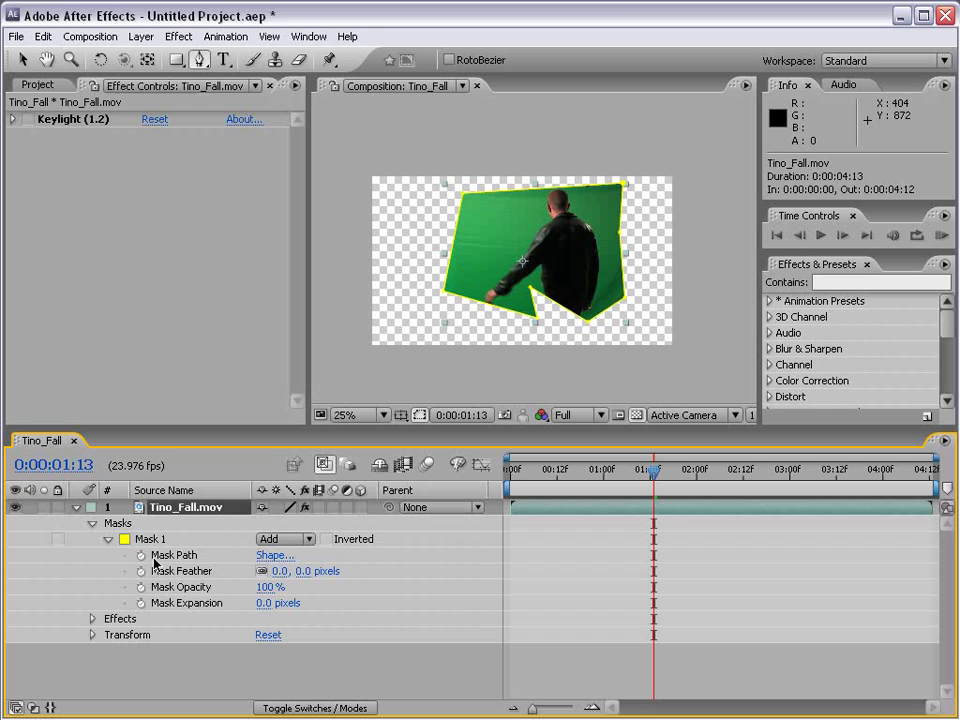
{"action": "scroll", "coordinate": [482, 268], "scroll_direction": "up", "scroll_amount": 2}
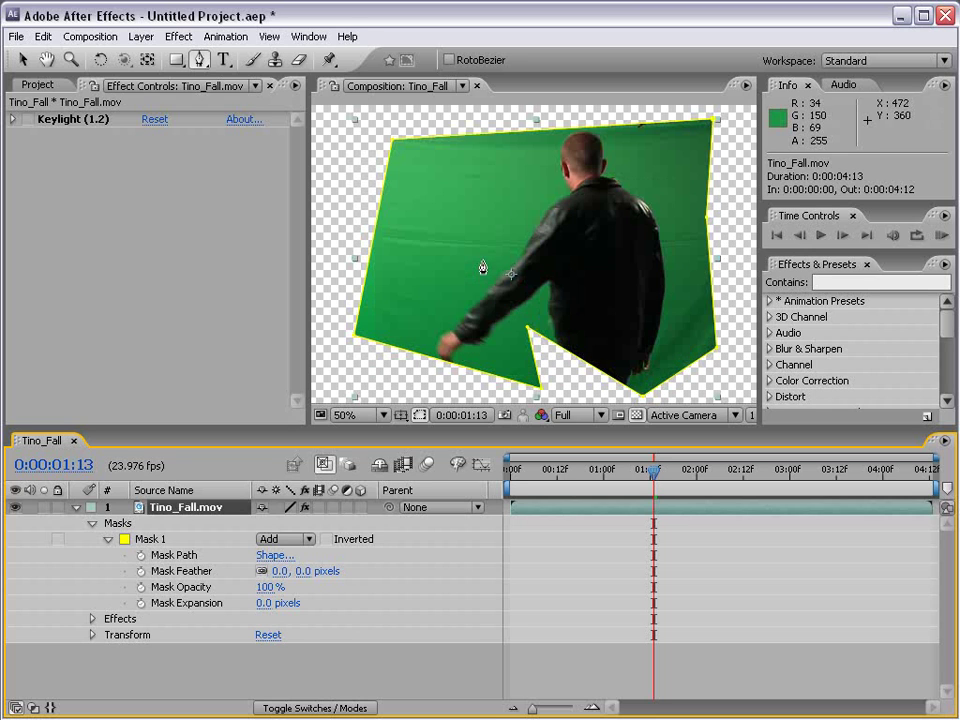
{"action": "scroll", "coordinate": [476, 317], "scroll_direction": "left", "scroll_amount": 3}
{"action": "key", "text": "v"}
{"action": "left_click_drag", "start_coordinate": [423, 313], "coordinate": [428, 270]}
{"action": "key", "text": "ctrl+z"}
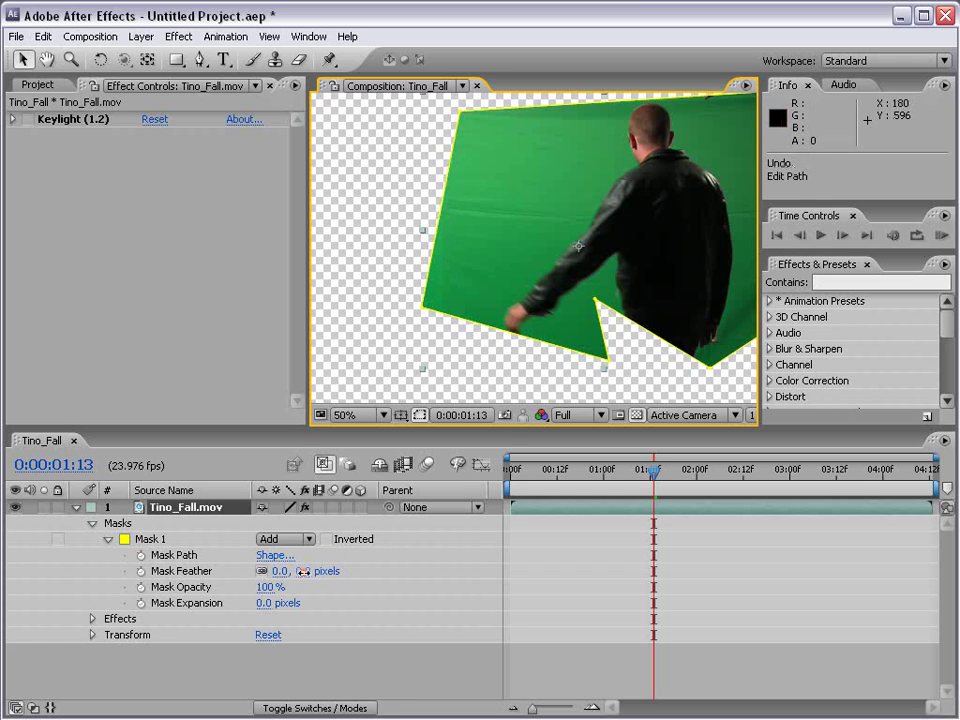
Step: Set Mask Feather to 58 px and Mask Expansion to -93 px
{"action": "left_click_drag", "start_coordinate": [303, 571], "coordinate": [345, 568]}
{"action": "left_click", "coordinate": [489, 133]}
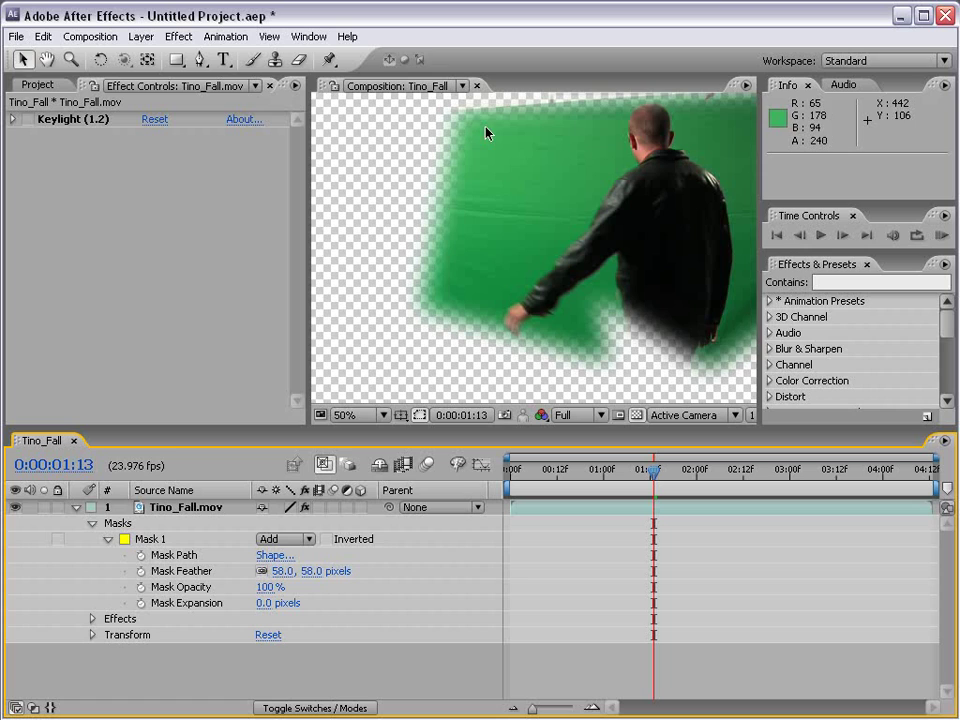
{"action": "left_click_drag", "start_coordinate": [489, 133], "coordinate": [715, 234]}
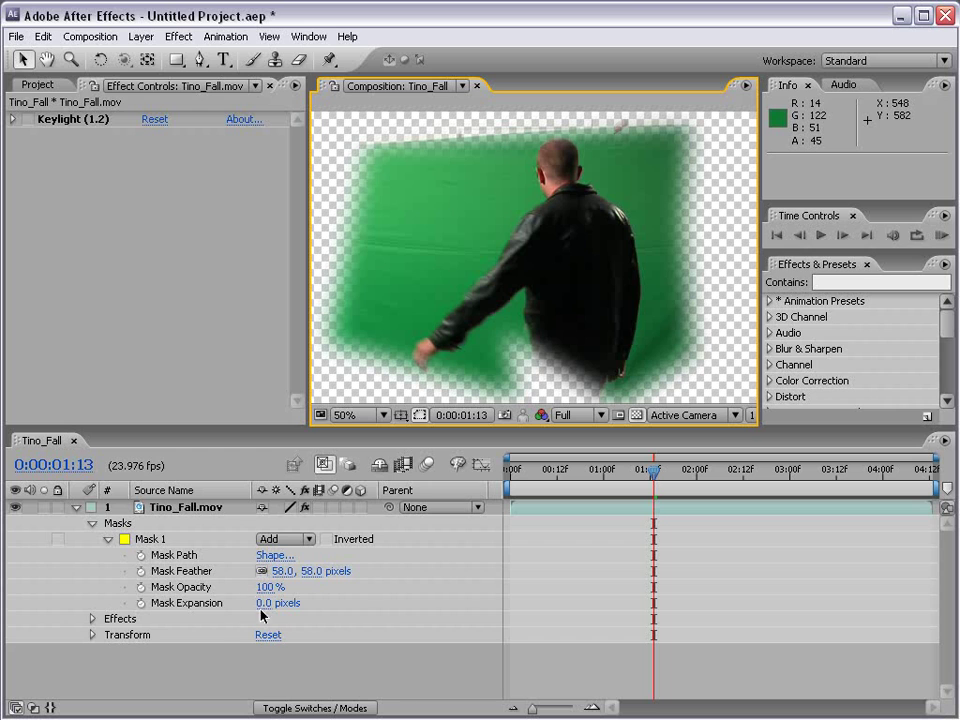
{"action": "left_click_drag", "start_coordinate": [264, 604], "coordinate": [183, 604]}
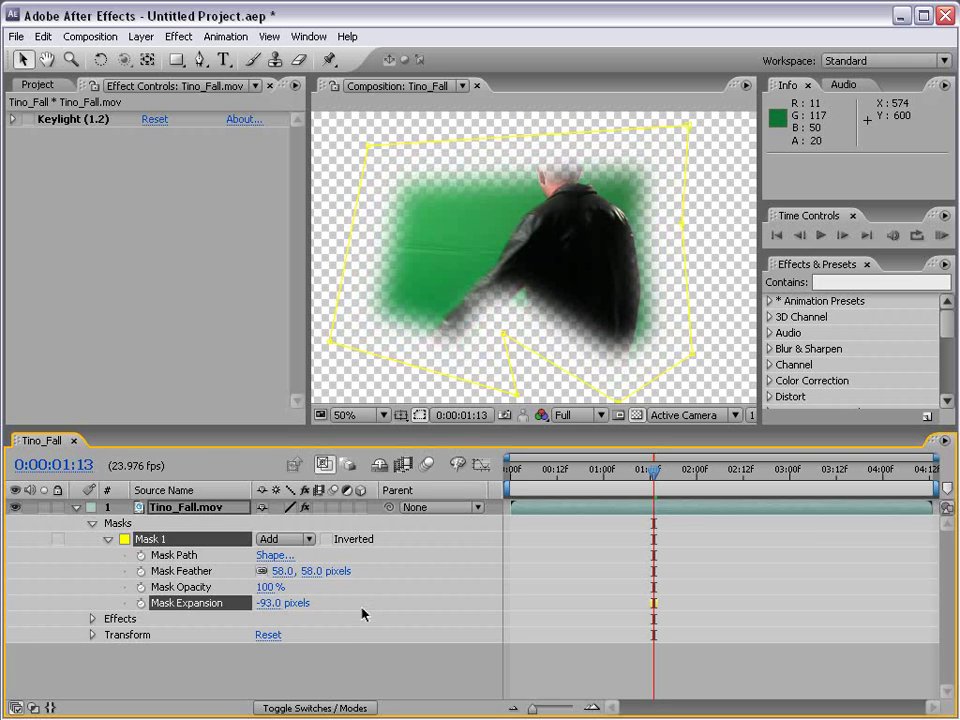
Step: Undo the expansion and keyframe Mask Path from 0:00:00:15, moving corner and notch points by one second
{"action": "key", "text": "ctrl+z"}
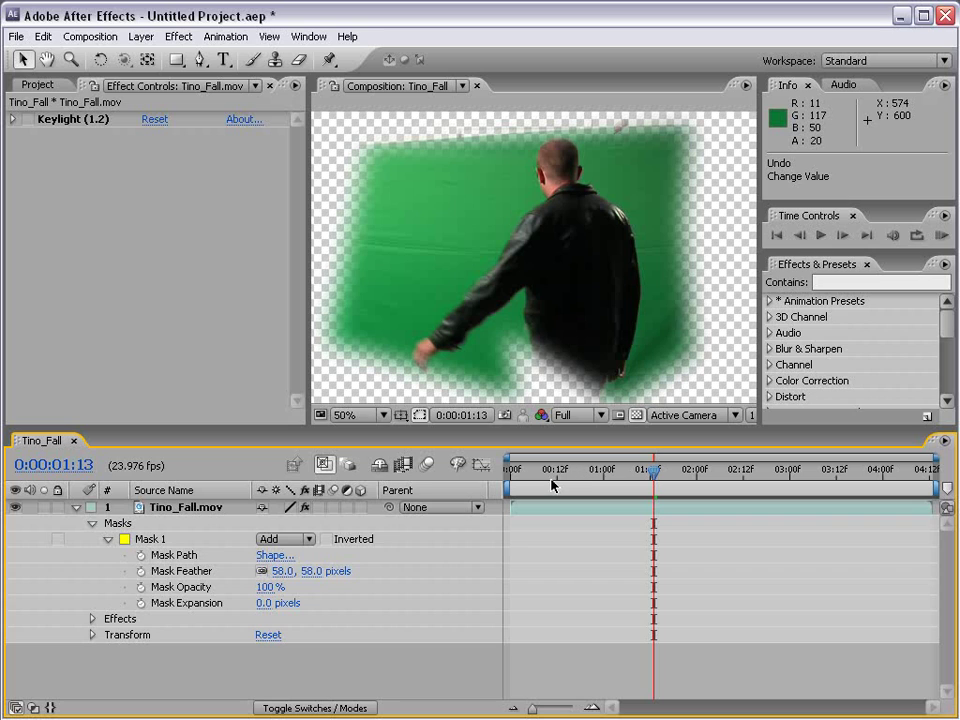
{"action": "mouse_move", "coordinate": [552, 485]}
{"action": "left_mouse_down"}
{"action": "mouse_move", "coordinate": [521, 485]}
{"action": "mouse_move", "coordinate": [569, 484]}
{"action": "left_mouse_up"}
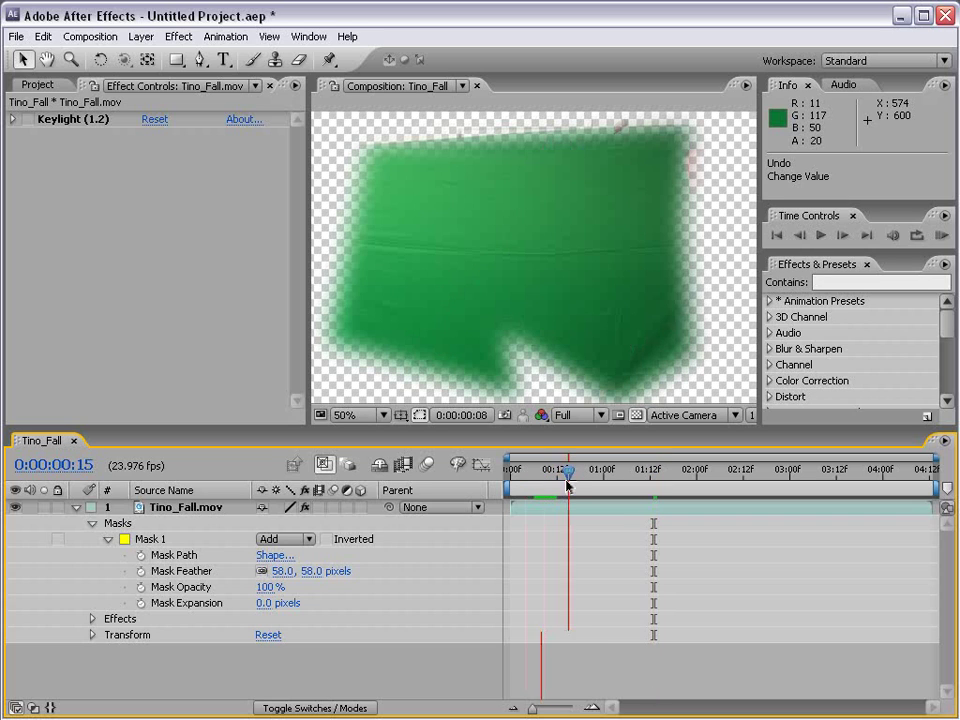
{"action": "left_click", "coordinate": [141, 556]}
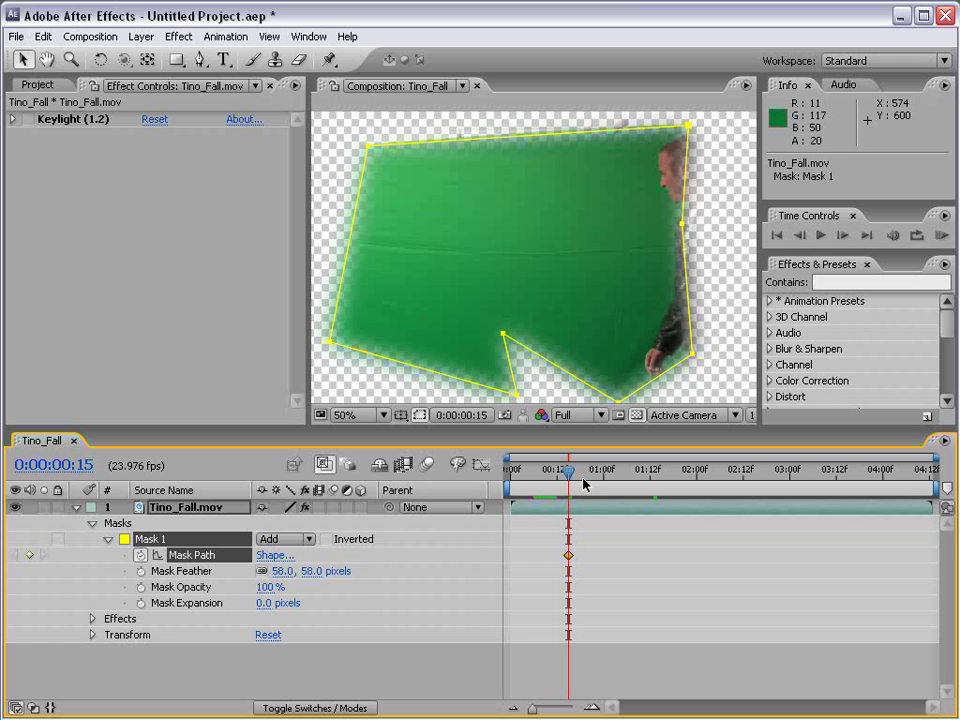
{"action": "left_click_drag", "start_coordinate": [583, 484], "coordinate": [602, 480]}
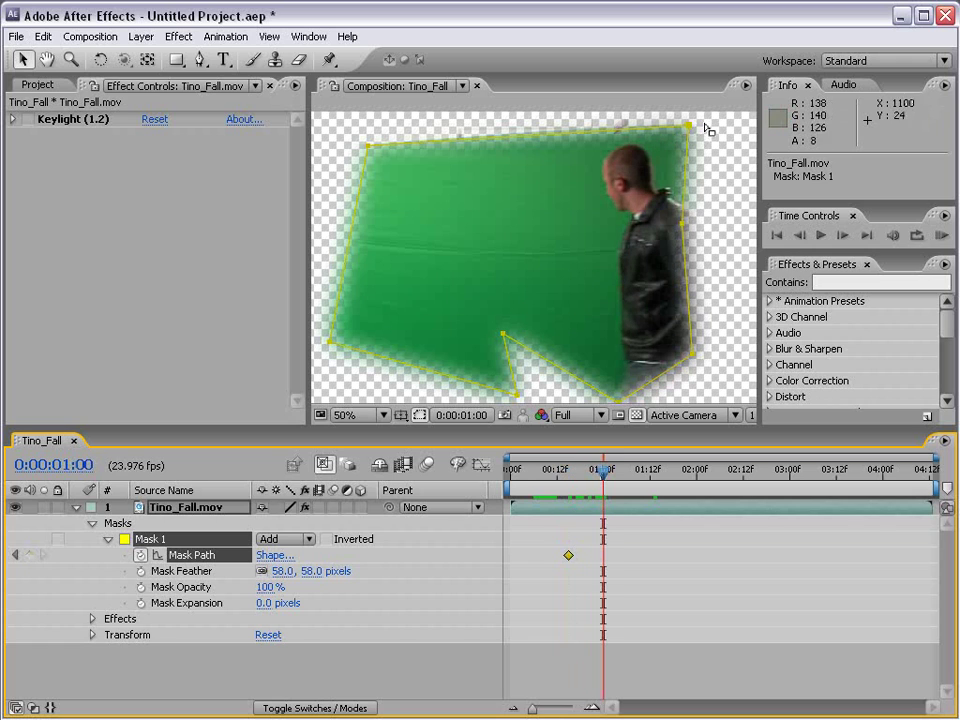
{"action": "left_click", "coordinate": [368, 147]}
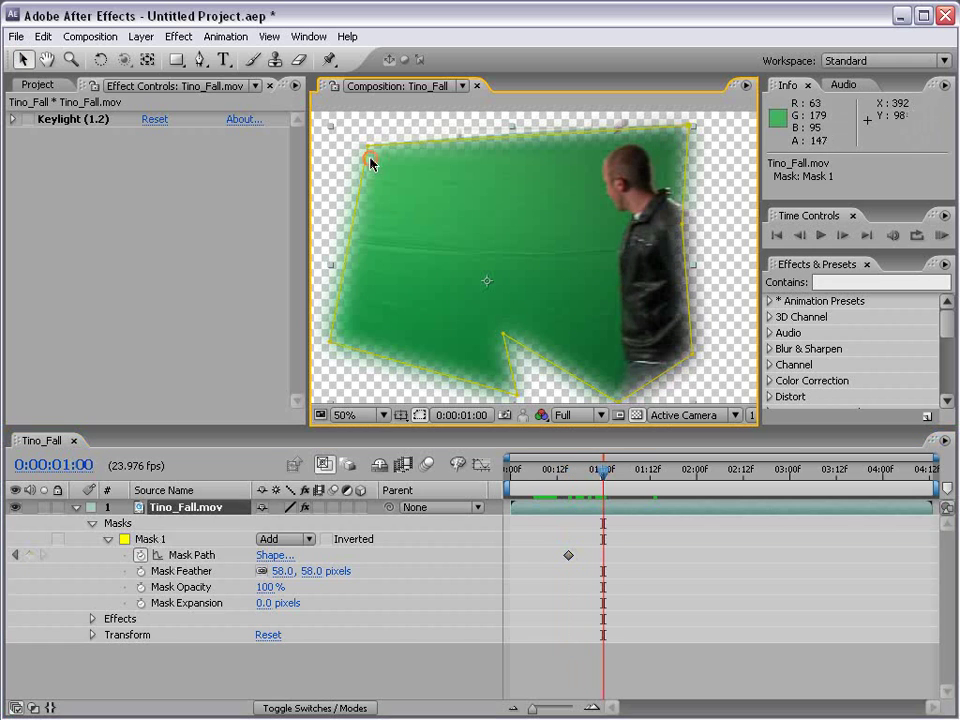
{"action": "left_click_drag", "start_coordinate": [368, 147], "coordinate": [341, 125]}
{"action": "left_click_drag", "start_coordinate": [498, 330], "coordinate": [569, 387]}
{"action": "key", "text": "comma"}
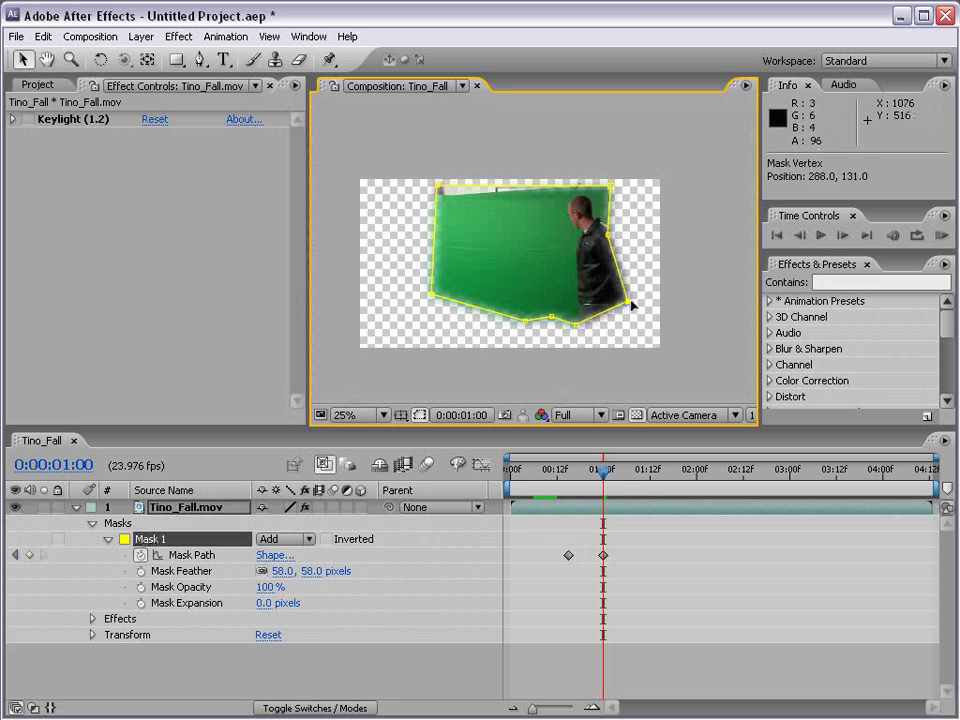
{"action": "mouse_move", "coordinate": [604, 469]}
{"action": "left_mouse_down"}
{"action": "mouse_move", "coordinate": [568, 474]}
{"action": "mouse_move", "coordinate": [597, 475]}
{"action": "left_mouse_up"}
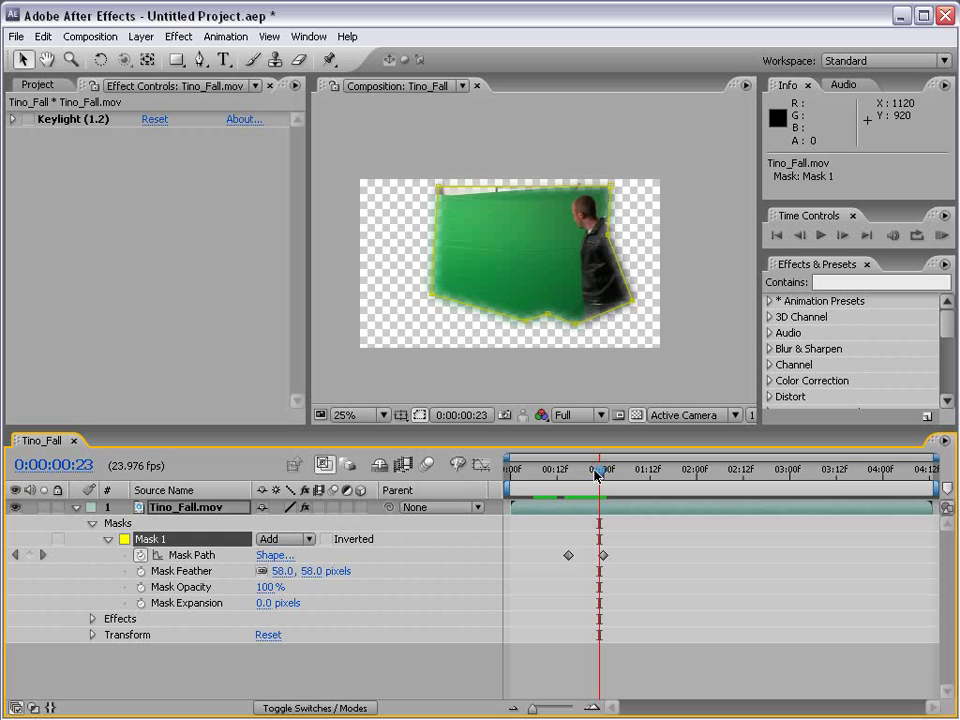
Step: Select Mask 1 and delete it
{"action": "key", "text": "F2"}
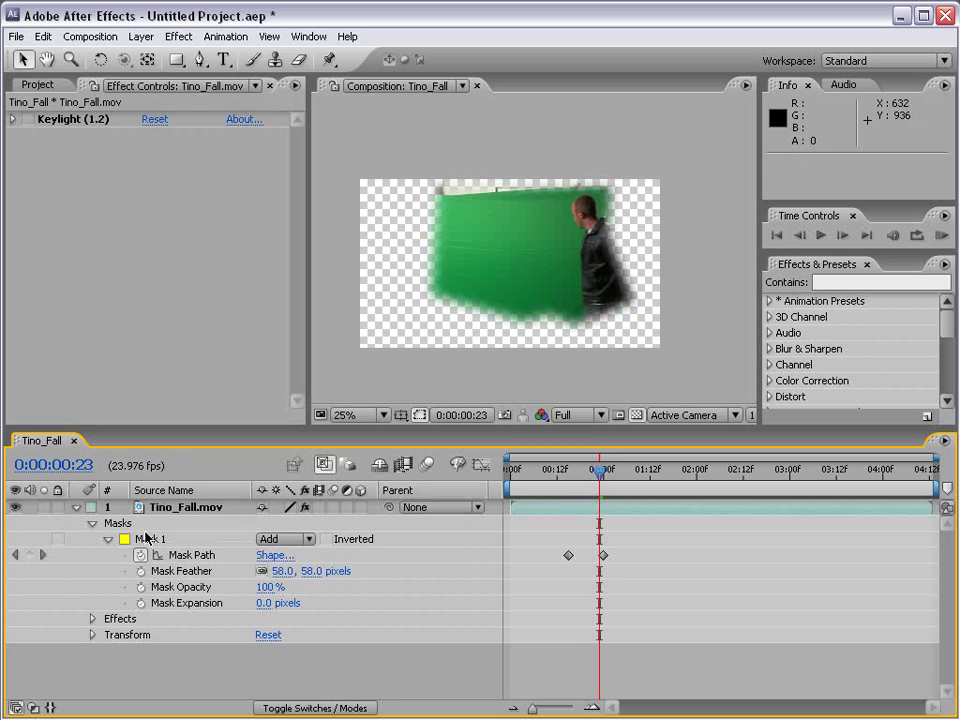
{"action": "left_click", "coordinate": [152, 540]}
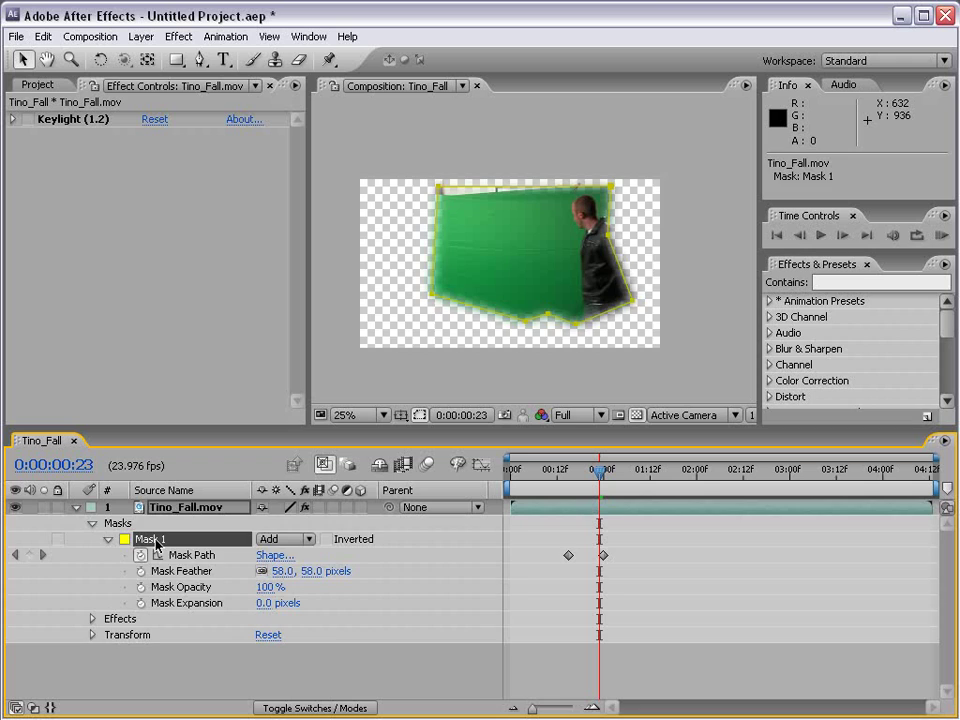
{"action": "key", "text": "Delete"}
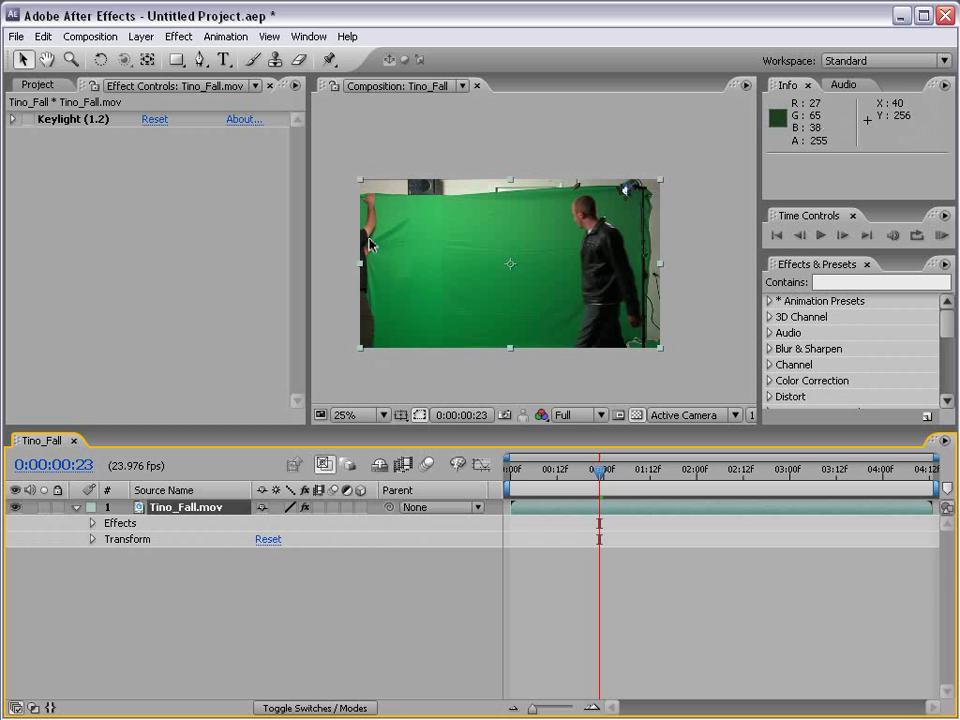
Step: Re-enable Keylight and move to 0:00:01:14, zooming in toward the actor
{"action": "left_click", "coordinate": [28, 119]}
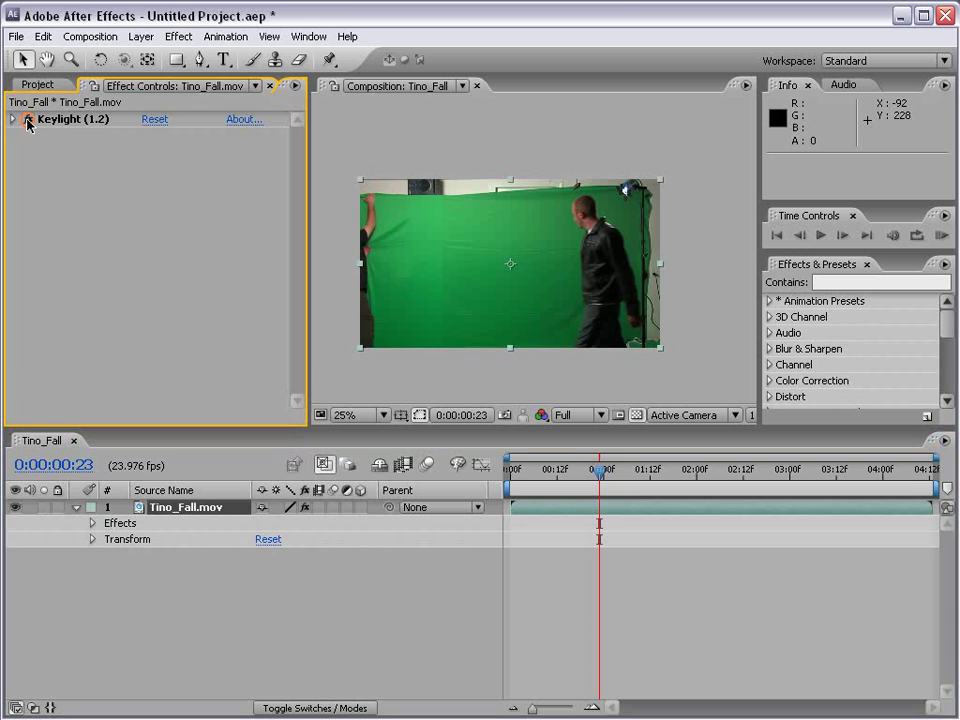
{"action": "left_click", "coordinate": [200, 61]}
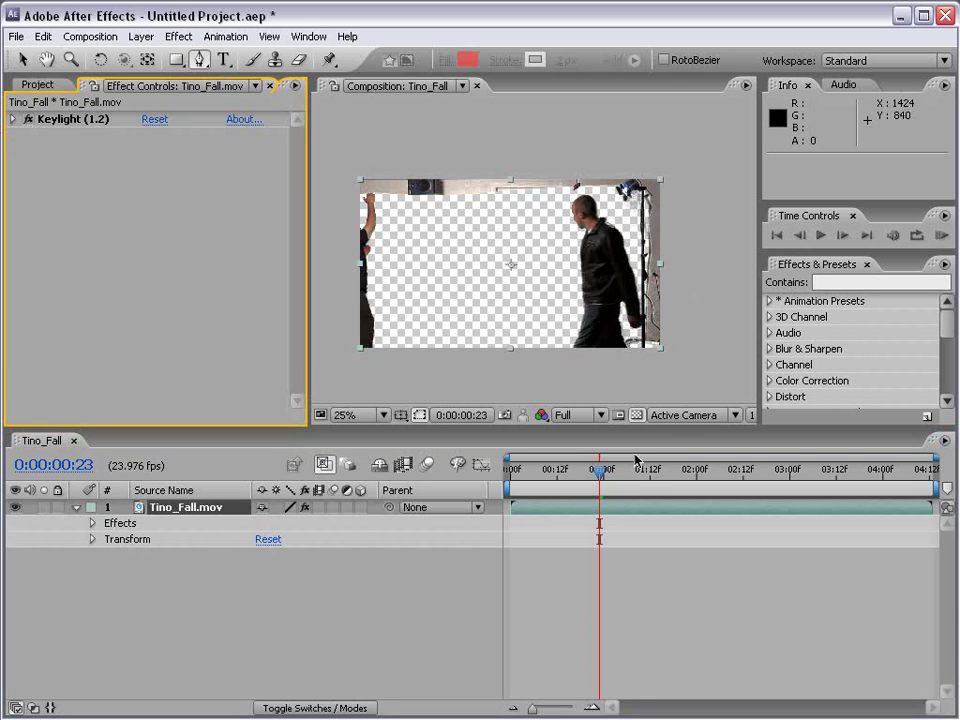
{"action": "left_click", "coordinate": [642, 472]}
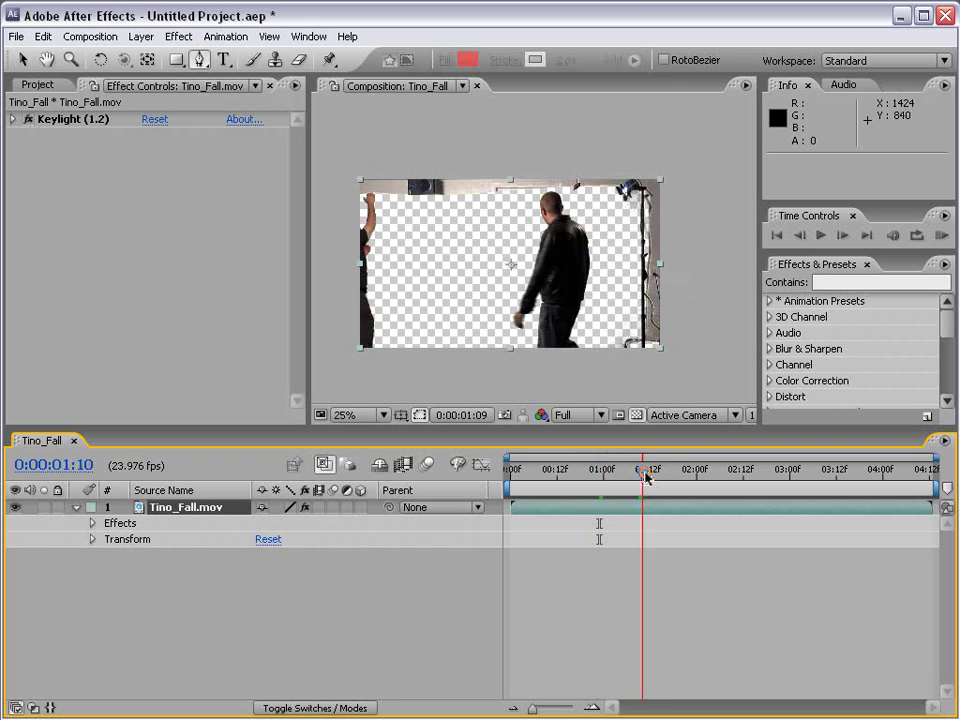
{"action": "left_click_drag", "start_coordinate": [645, 477], "coordinate": [657, 471]}
{"action": "scroll", "coordinate": [636, 315], "scroll_direction": "up", "scroll_amount": 1}
{"action": "left_click_drag", "start_coordinate": [636, 315], "coordinate": [626, 294]}
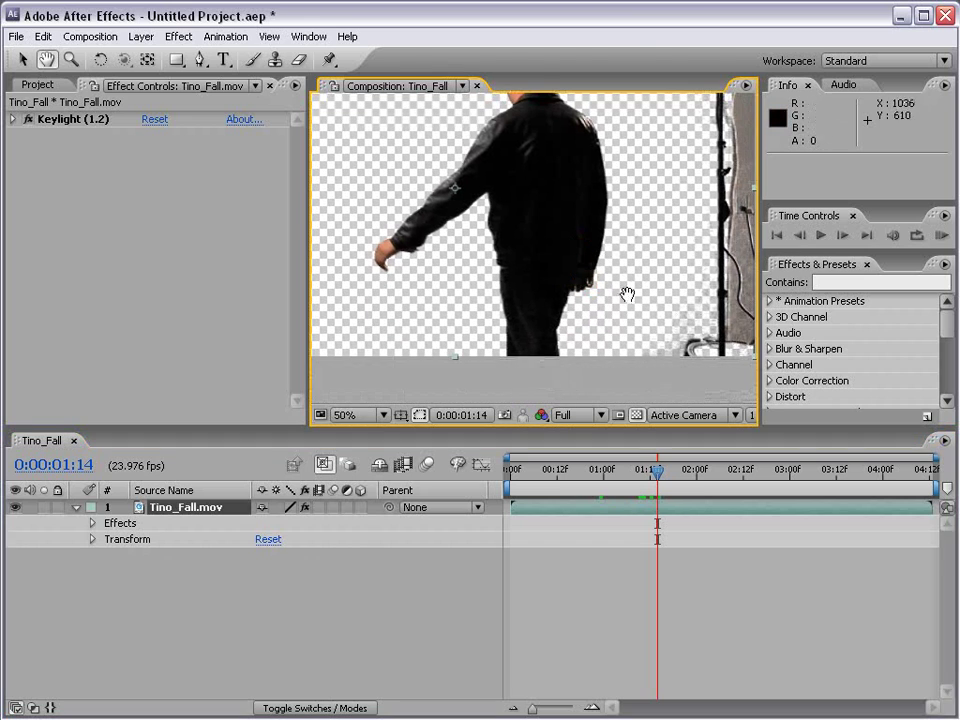
Step: Draw a closed garbage mask around the actor, cropping out stands and bystanders
{"action": "left_click", "coordinate": [644, 386]}
{"action": "mouse_move", "coordinate": [696, 321]}
{"action": "left_mouse_down"}
{"action": "mouse_move", "coordinate": [707, 231]}
{"action": "mouse_move", "coordinate": [695, 305]}
{"action": "left_mouse_up"}
{"action": "key", "text": "space"}
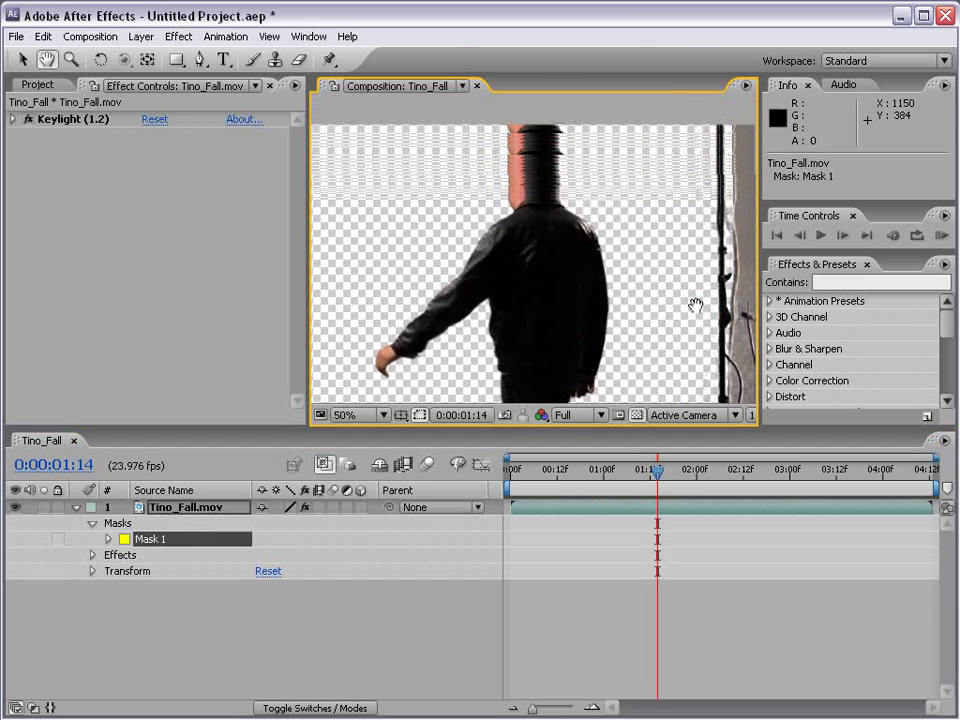
{"action": "left_click", "coordinate": [641, 146]}
{"action": "left_click", "coordinate": [590, 148]}
{"action": "left_click", "coordinate": [557, 142]}
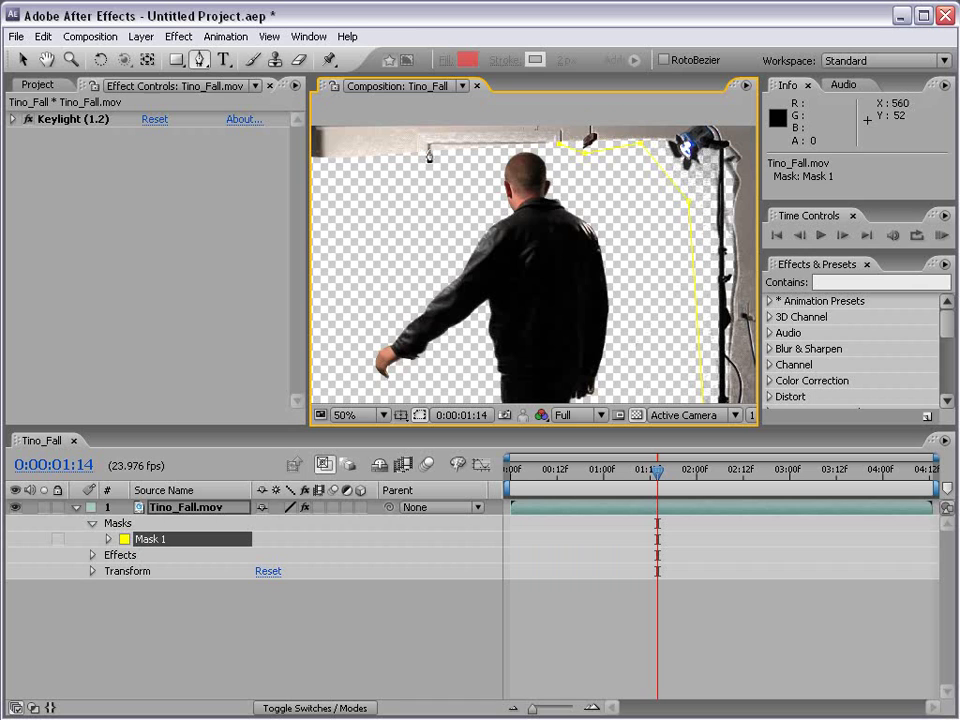
{"action": "key", "text": "comma"}
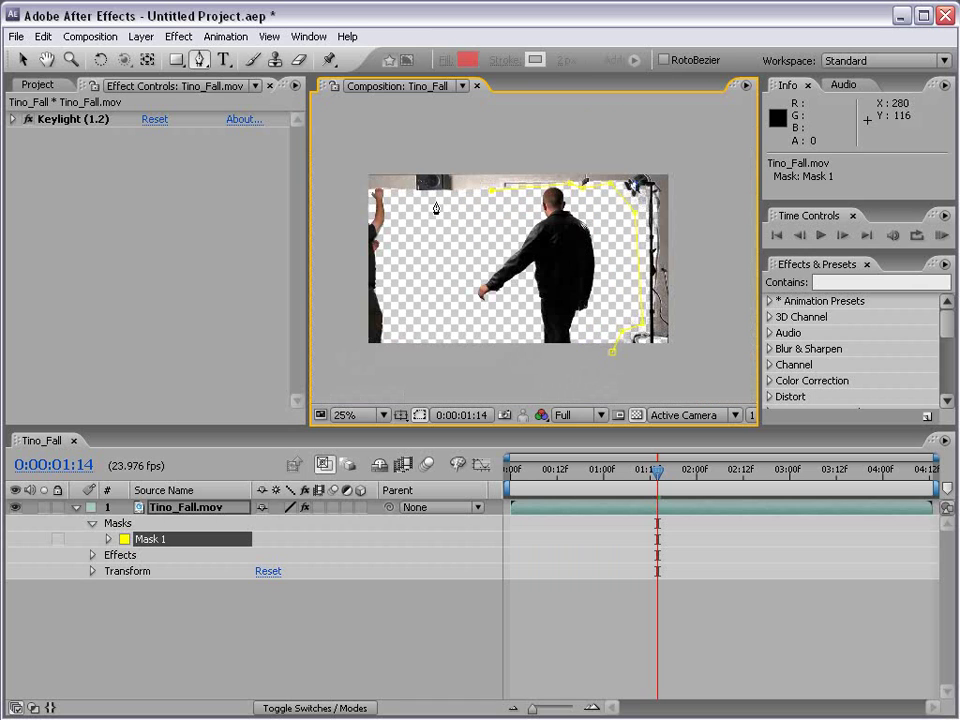
{"action": "left_click", "coordinate": [393, 348]}
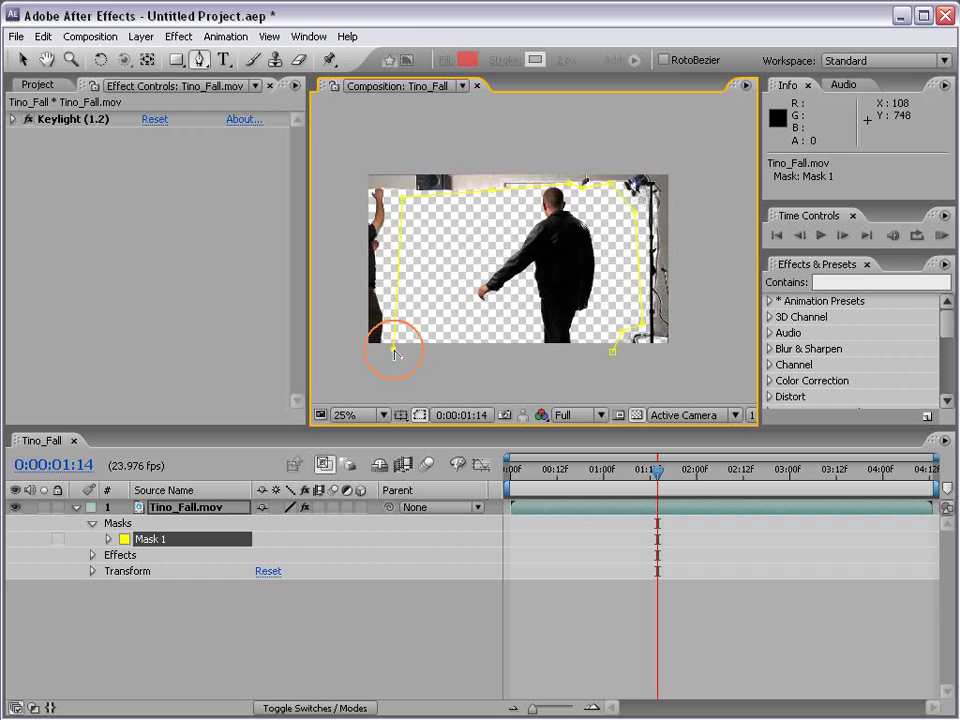
{"action": "left_click", "coordinate": [613, 354]}
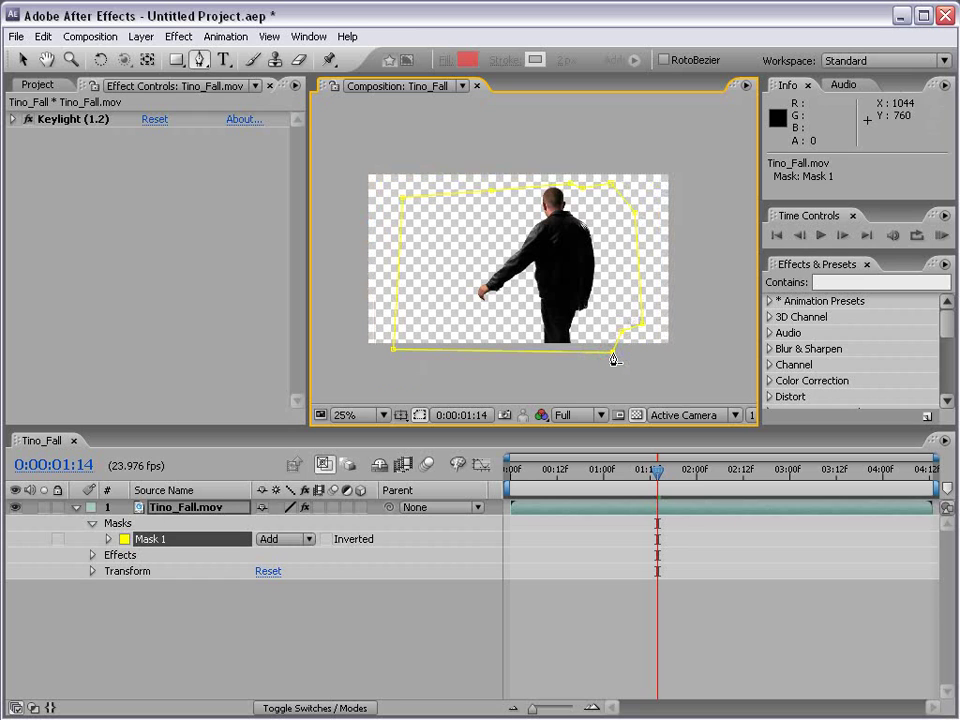
Step: Deselect the mask and actor layer to review the isolated actor
{"action": "key", "text": "v"}
{"action": "left_click", "coordinate": [531, 542]}
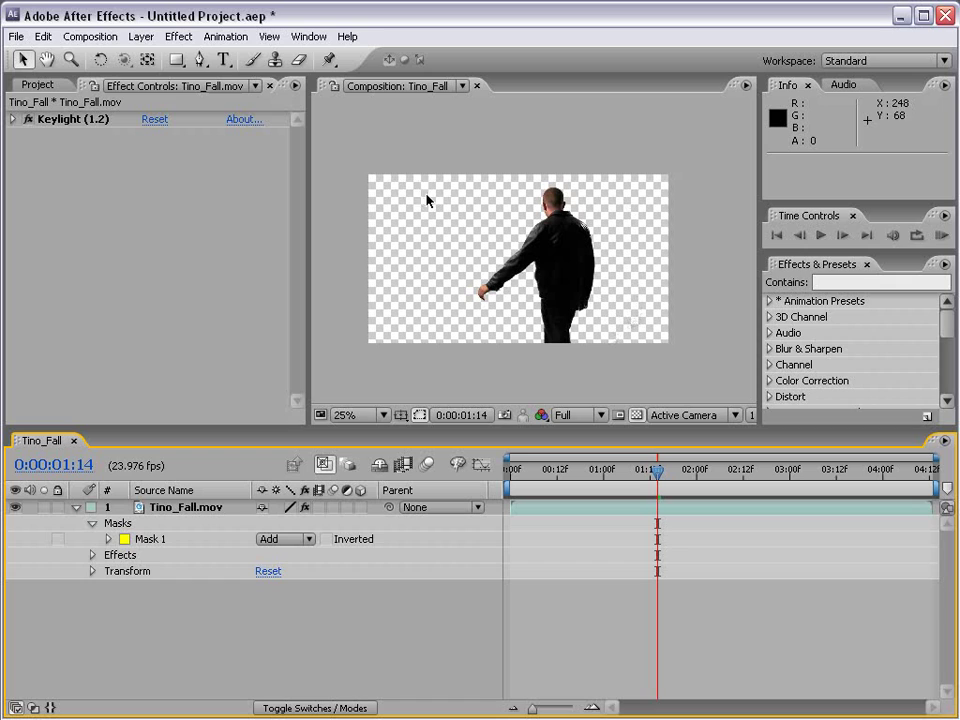
{"action": "left_click", "coordinate": [605, 509]}
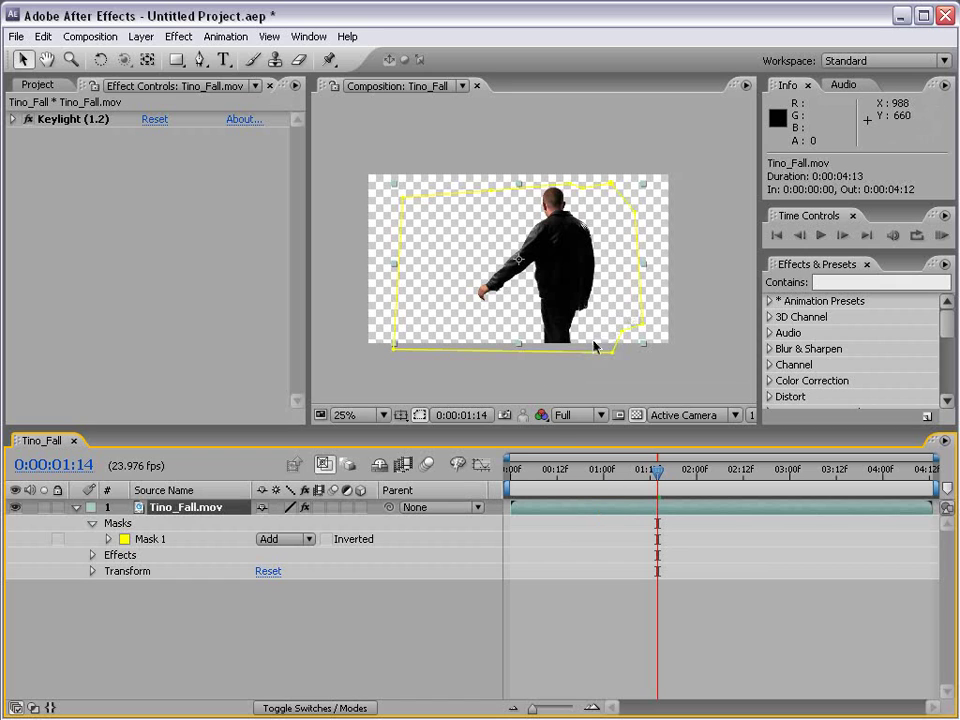
{"action": "left_click", "coordinate": [465, 380]}
{"action": "key", "text": "g"}
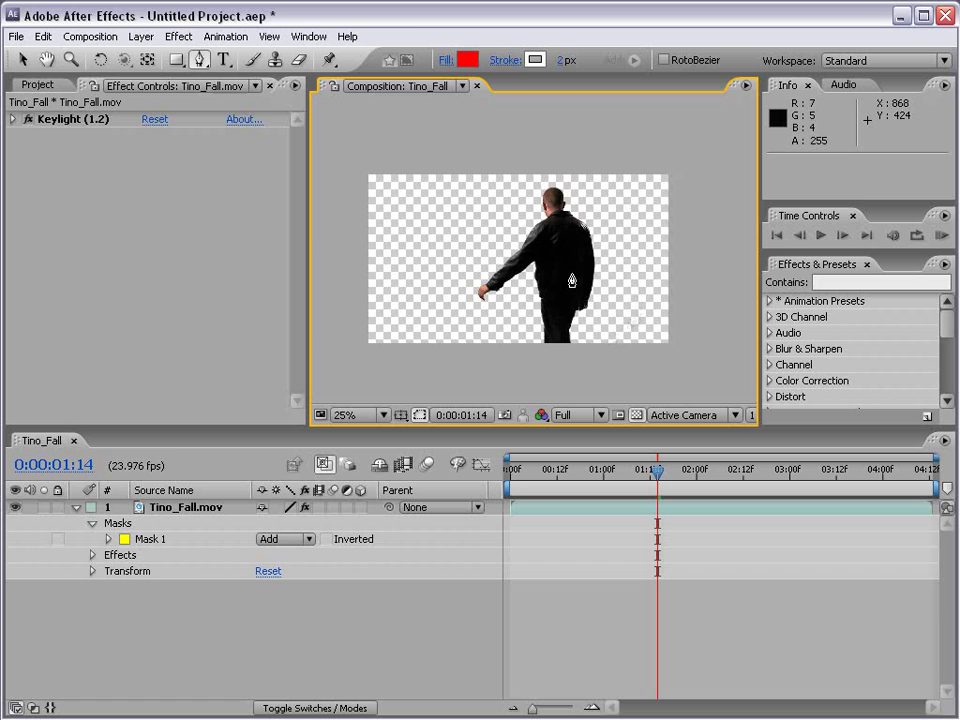
Step: Drag Explosion_01.mov from Action Movie Essentials > Explosions into the timeline as layer 2
{"action": "left_click", "coordinate": [38, 88]}
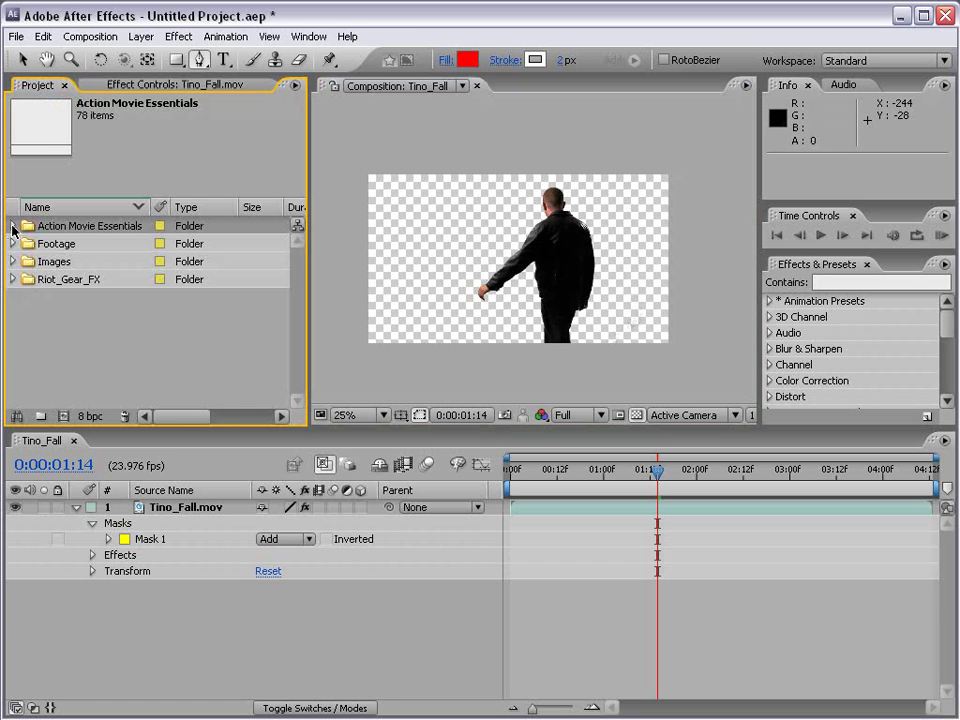
{"action": "left_click", "coordinate": [13, 227]}
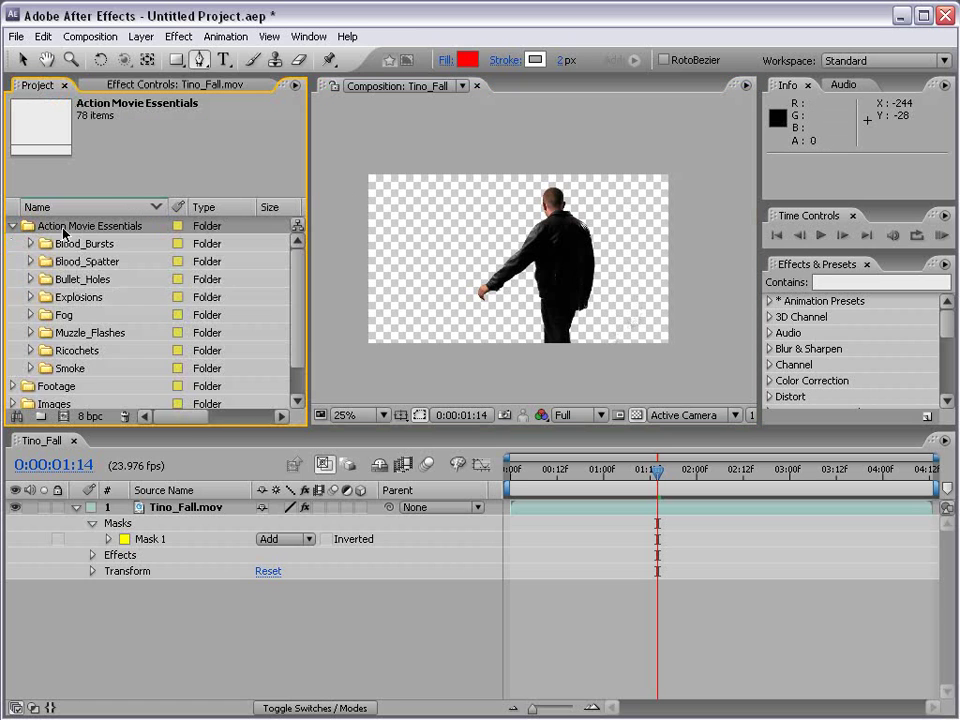
{"action": "left_click", "coordinate": [30, 297]}
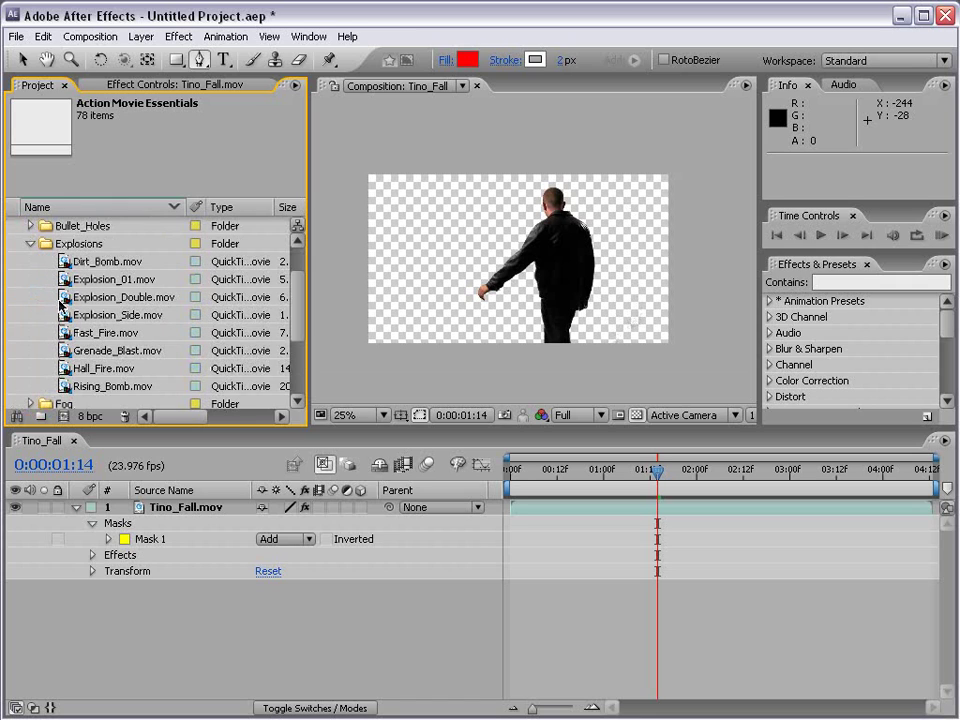
{"action": "left_click_drag", "start_coordinate": [63, 283], "coordinate": [555, 591]}
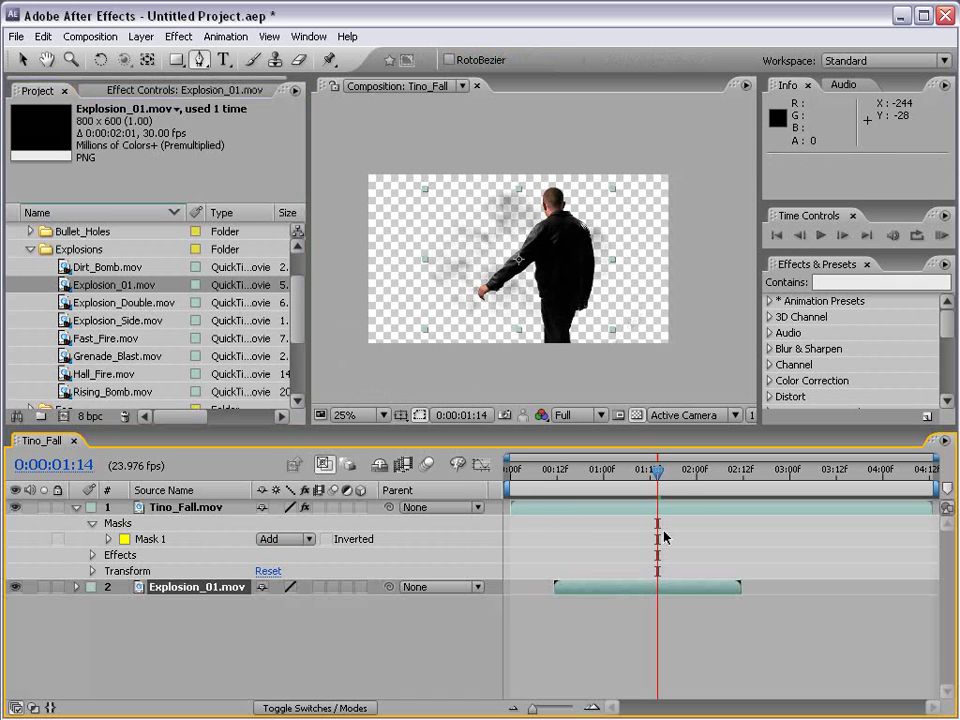
Step: Start the explosion at the current time later in the shot and scale it to about 330%
{"action": "left_click_drag", "start_coordinate": [652, 481], "coordinate": [797, 484]}
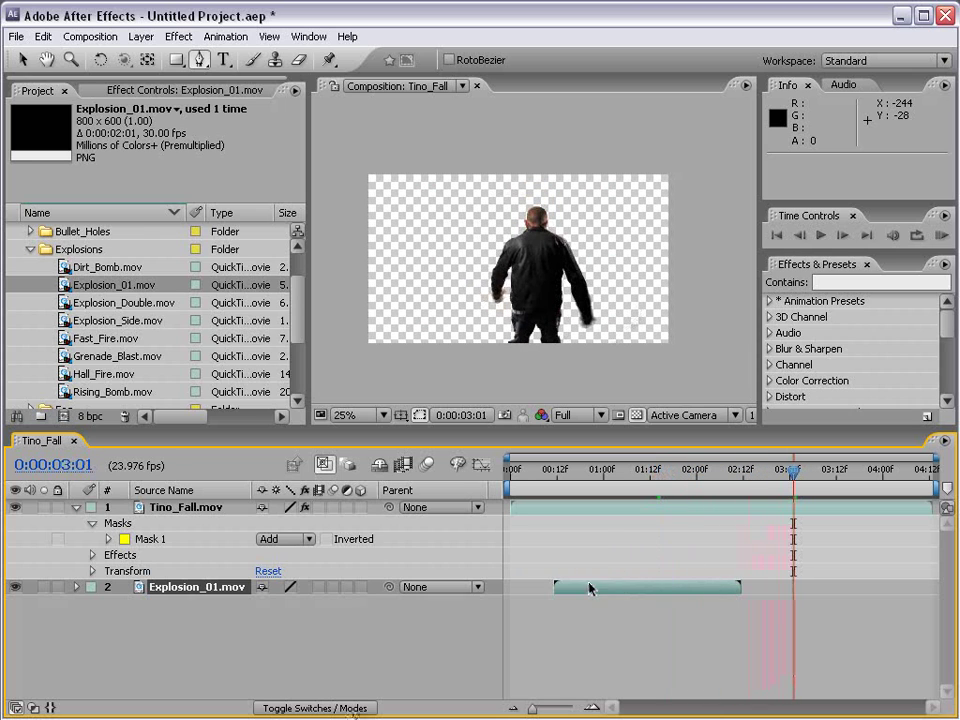
{"action": "left_click_drag", "start_coordinate": [563, 590], "coordinate": [812, 592]}
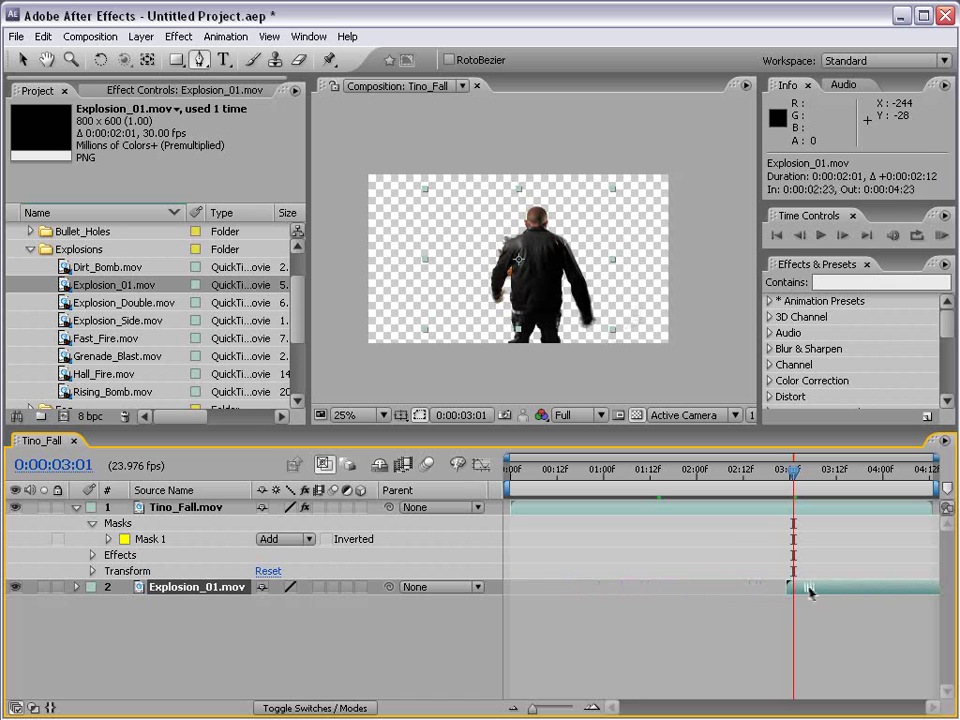
{"action": "key", "text": "v"}
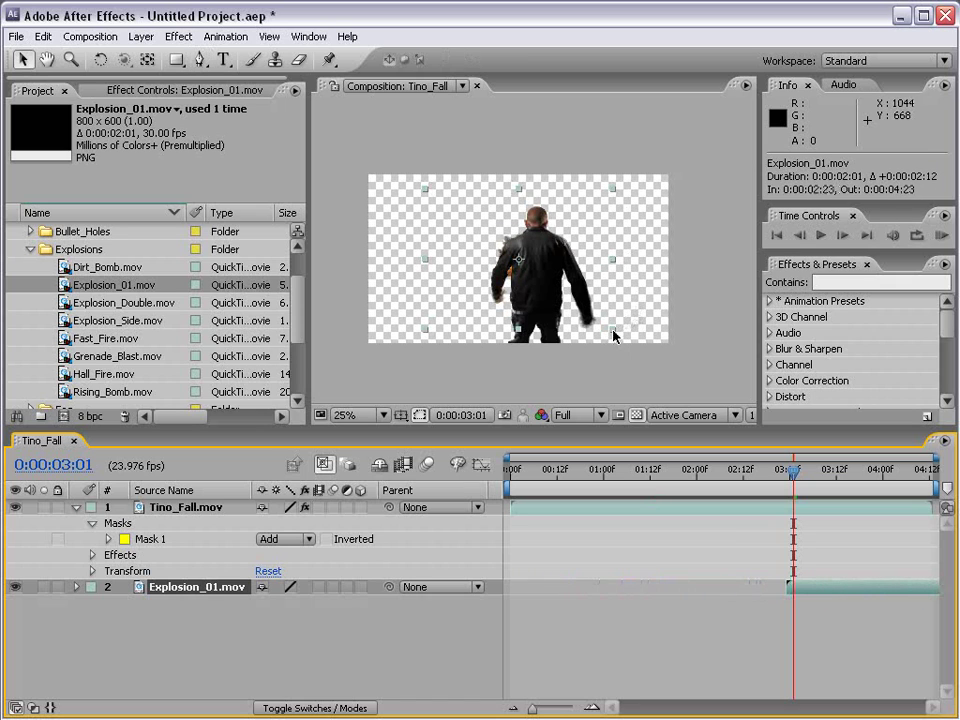
{"action": "left_click_drag", "start_coordinate": [613, 331], "coordinate": [823, 500]}
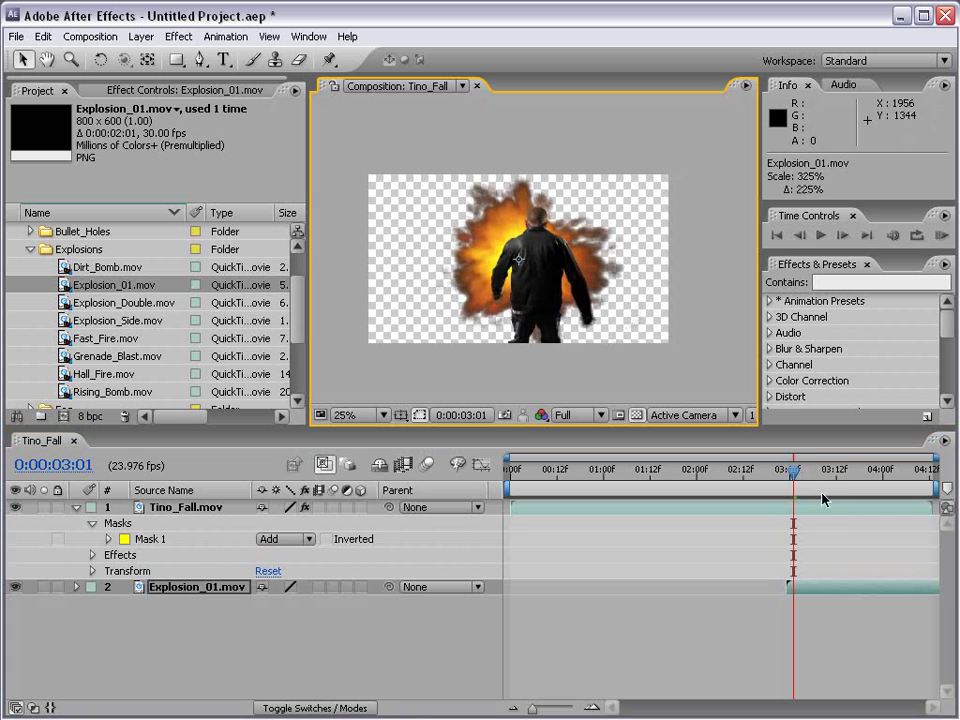
Step: Show a black composition background, preview the explosion frames, and fold away the actor layer's properties
{"action": "left_click", "coordinate": [636, 414]}
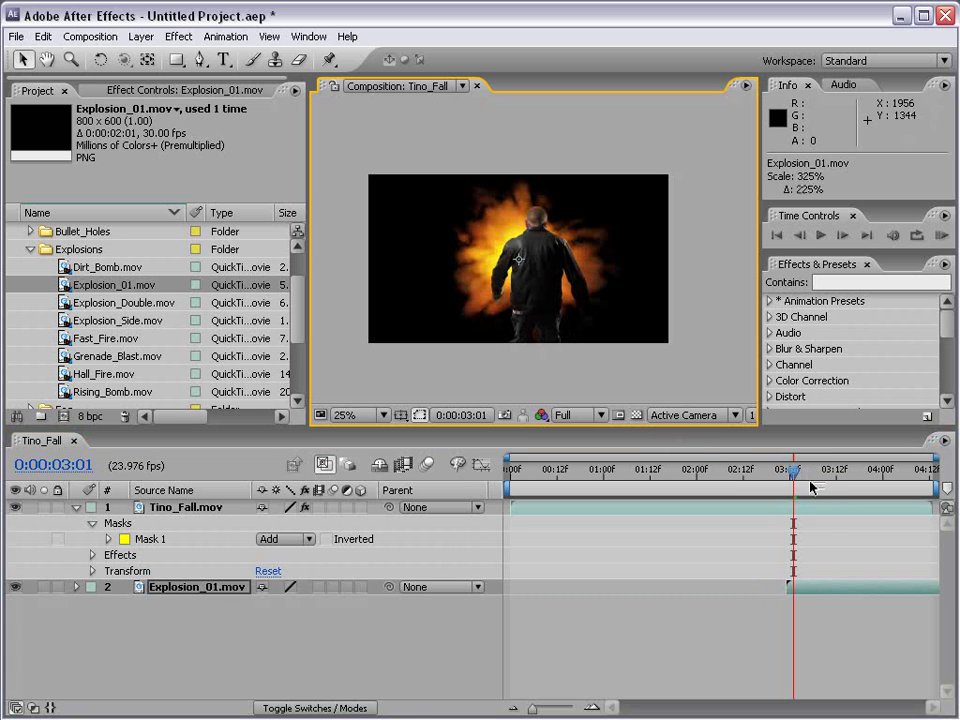
{"action": "left_click_drag", "start_coordinate": [796, 482], "coordinate": [828, 482]}
{"action": "key", "text": "period"}
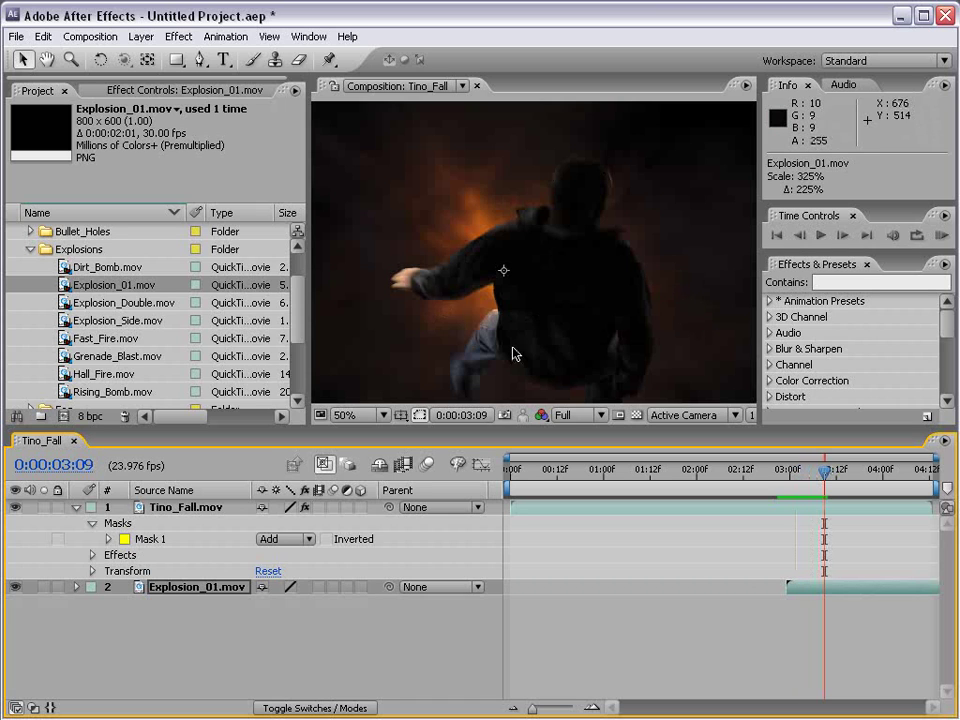
{"action": "key", "text": "comma"}
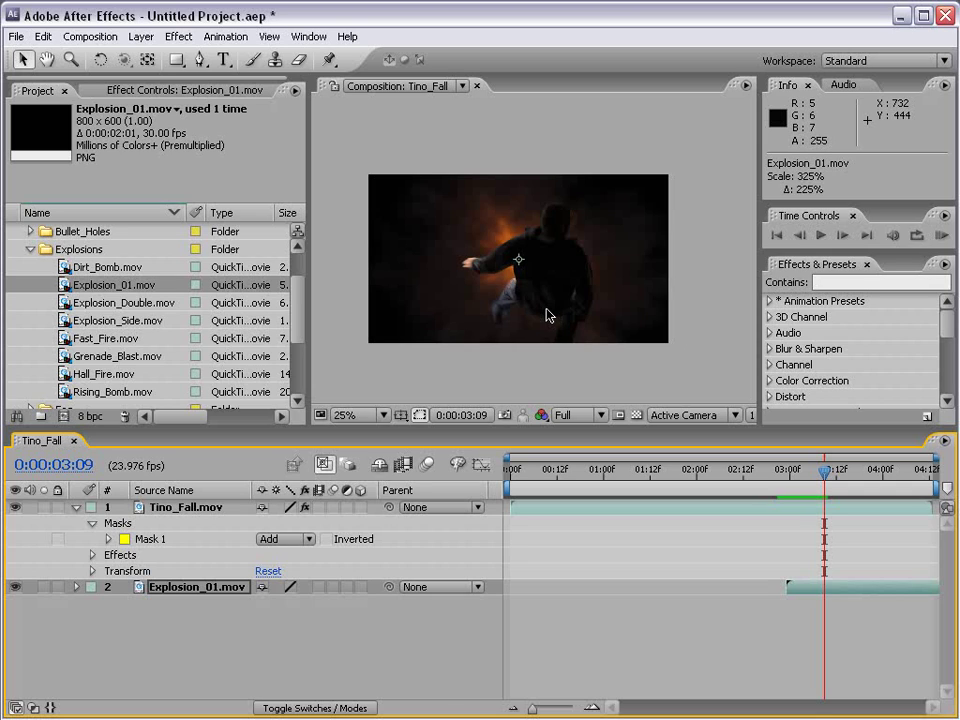
{"action": "left_click", "coordinate": [77, 507]}
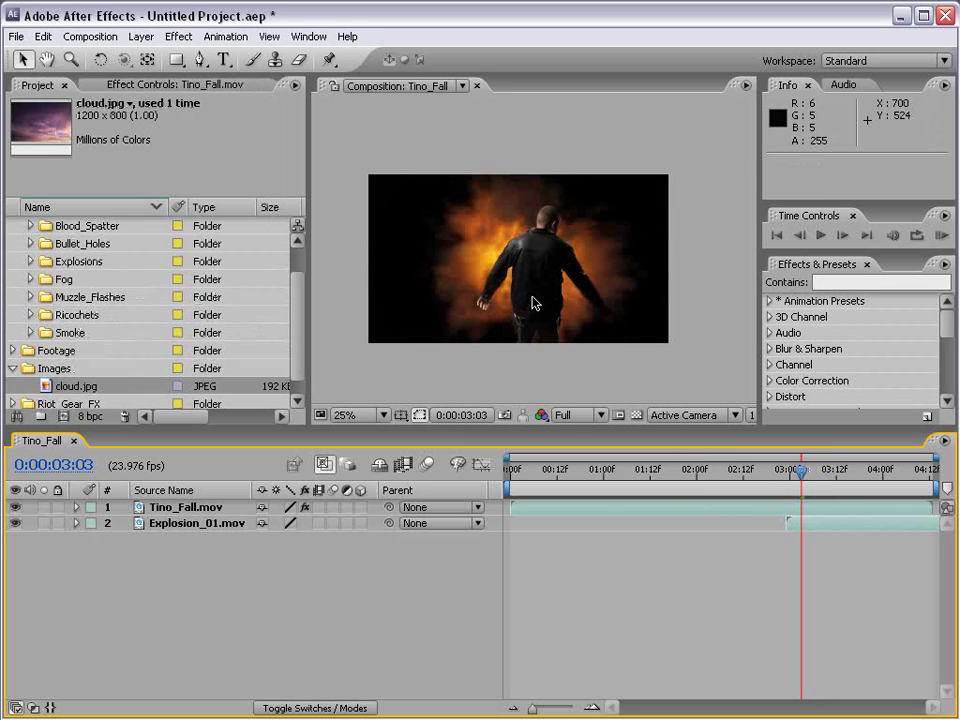
Step: In the Project panel, collapse Images and expand Riot_Gear_FX > Paint_Splatter to list its clips
{"action": "left_click_drag", "start_coordinate": [304, 321], "coordinate": [303, 285]}
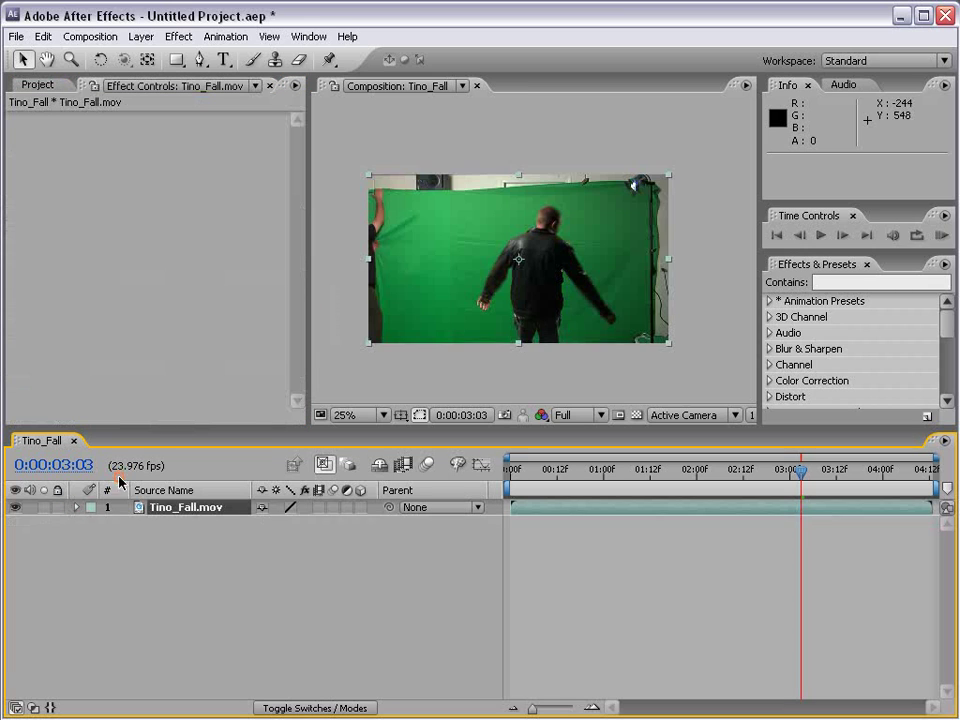
{"action": "scroll", "coordinate": [621, 210], "scroll_direction": "up", "scroll_amount": 1}
{"action": "scroll", "coordinate": [322, 227], "scroll_direction": "down", "scroll_amount": 1}
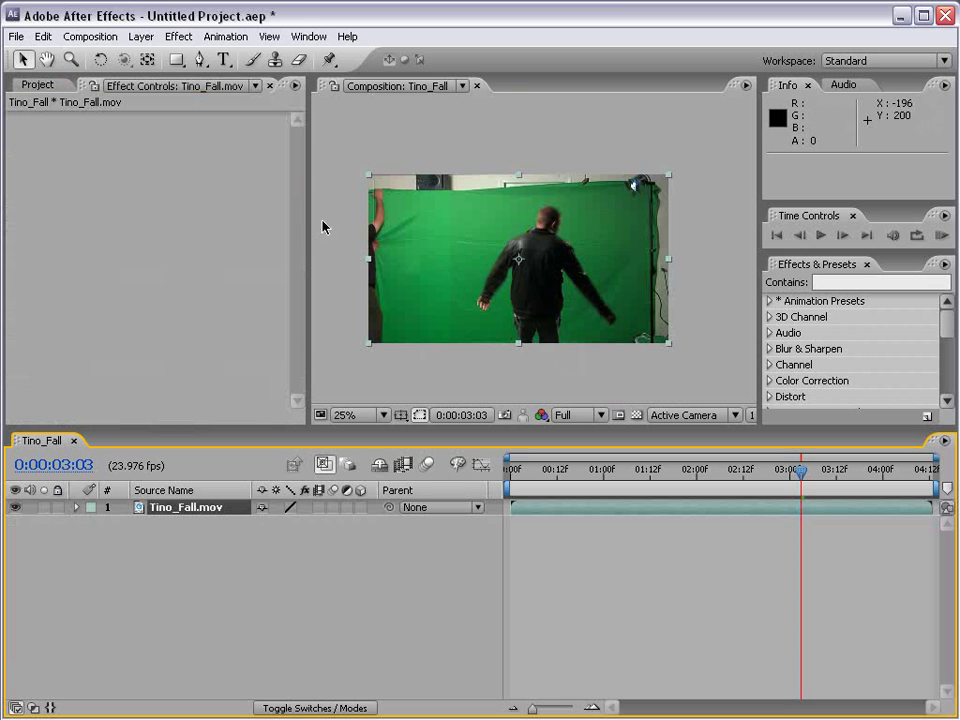
{"action": "left_click", "coordinate": [40, 86]}
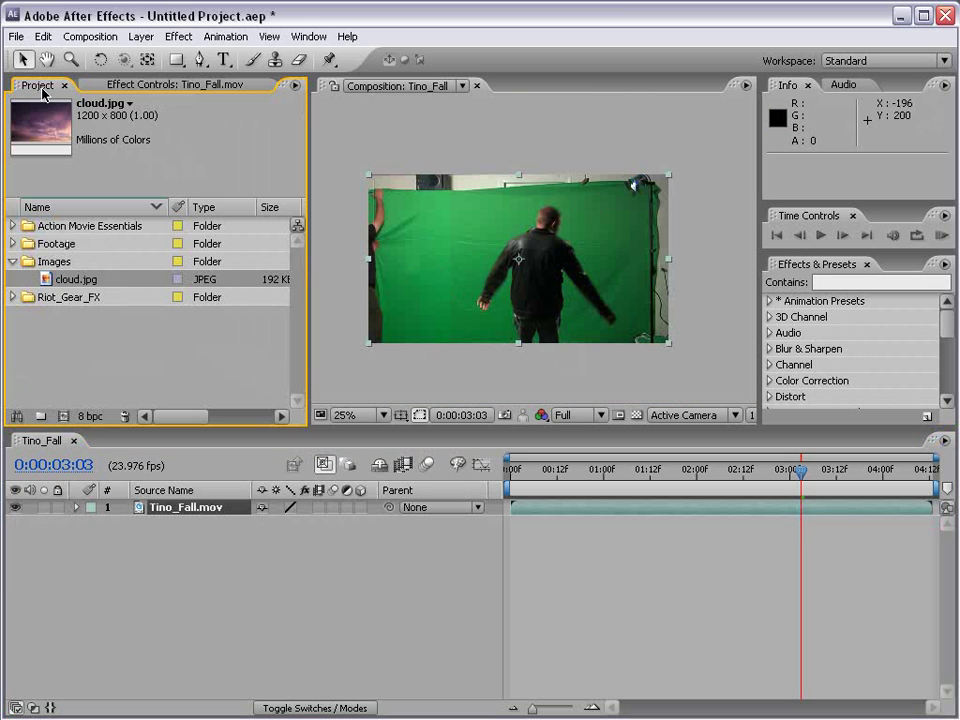
{"action": "left_click", "coordinate": [13, 261]}
{"action": "left_click", "coordinate": [12, 280]}
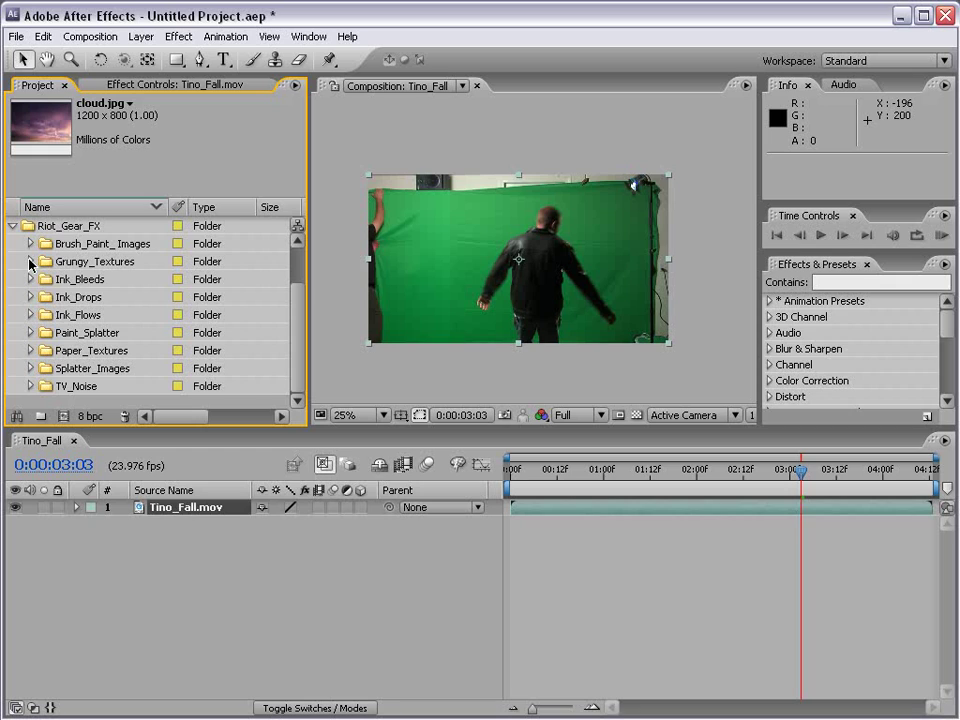
{"action": "scroll", "coordinate": [219, 253], "scroll_direction": "up", "scroll_amount": 1}
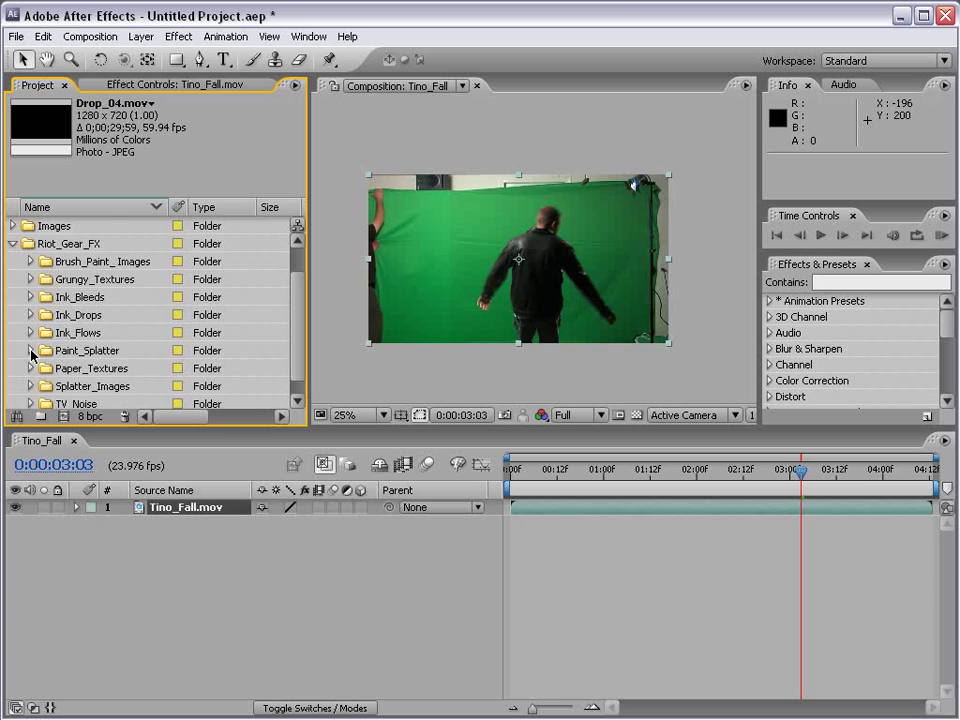
{"action": "left_click", "coordinate": [31, 350]}
{"action": "scroll", "coordinate": [32, 354], "scroll_direction": "down", "scroll_amount": 3}
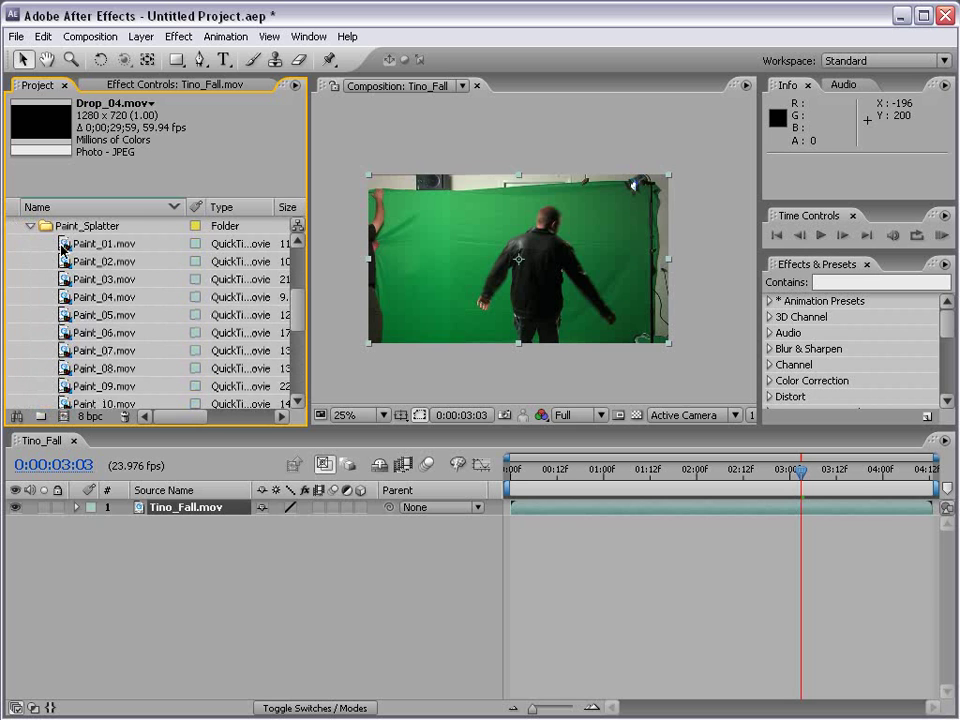
Step: Add Paint_01.mov as the top layer, move to an early frame, and show the Modes columns
{"action": "left_click_drag", "start_coordinate": [78, 244], "coordinate": [528, 267]}
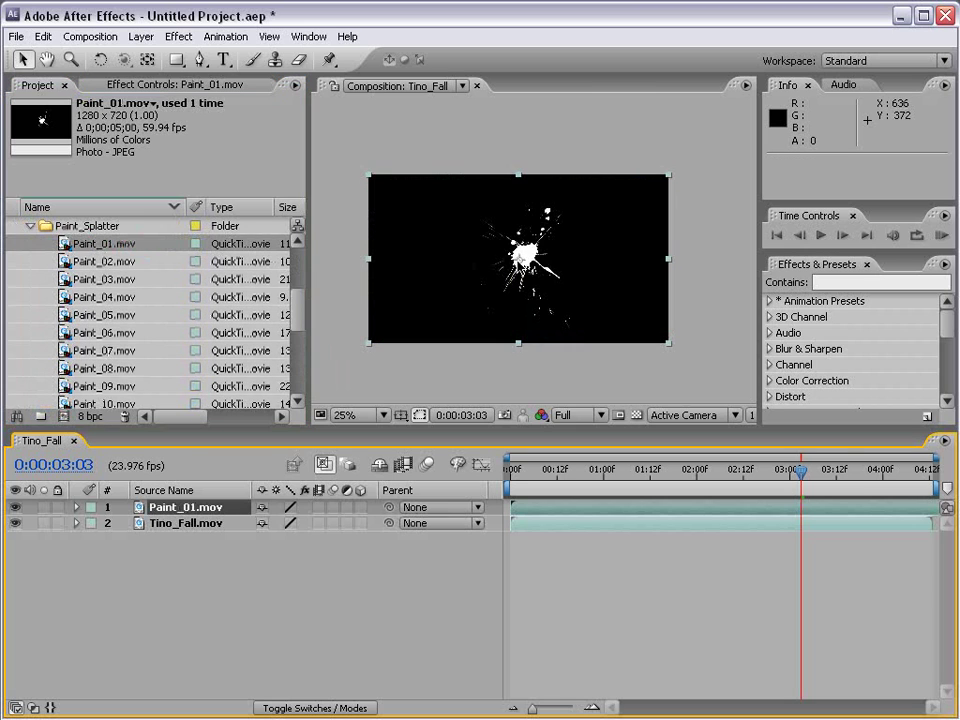
{"action": "scroll", "coordinate": [545, 330], "scroll_direction": "up", "scroll_amount": 1}
{"action": "left_click", "coordinate": [499, 315]}
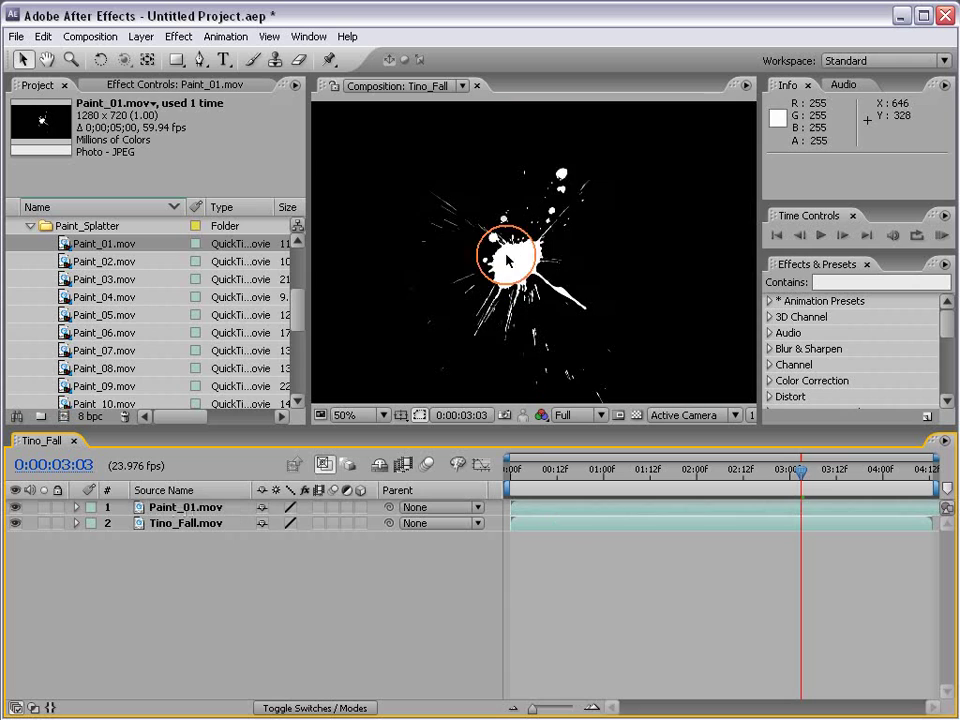
{"action": "left_click_drag", "start_coordinate": [523, 474], "coordinate": [552, 475]}
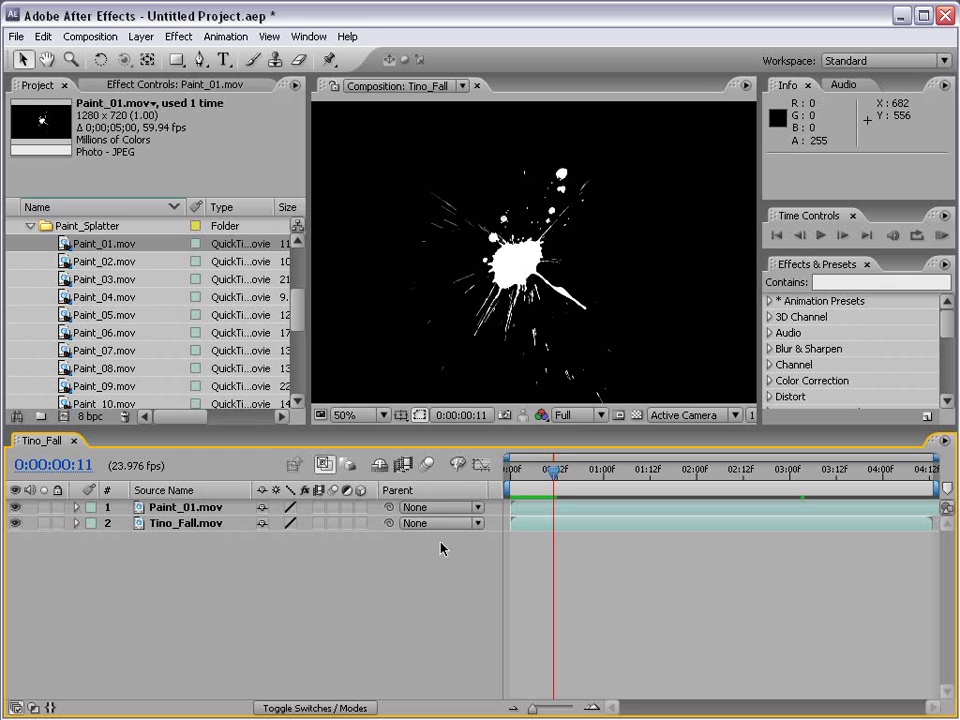
{"action": "key", "text": "F4"}
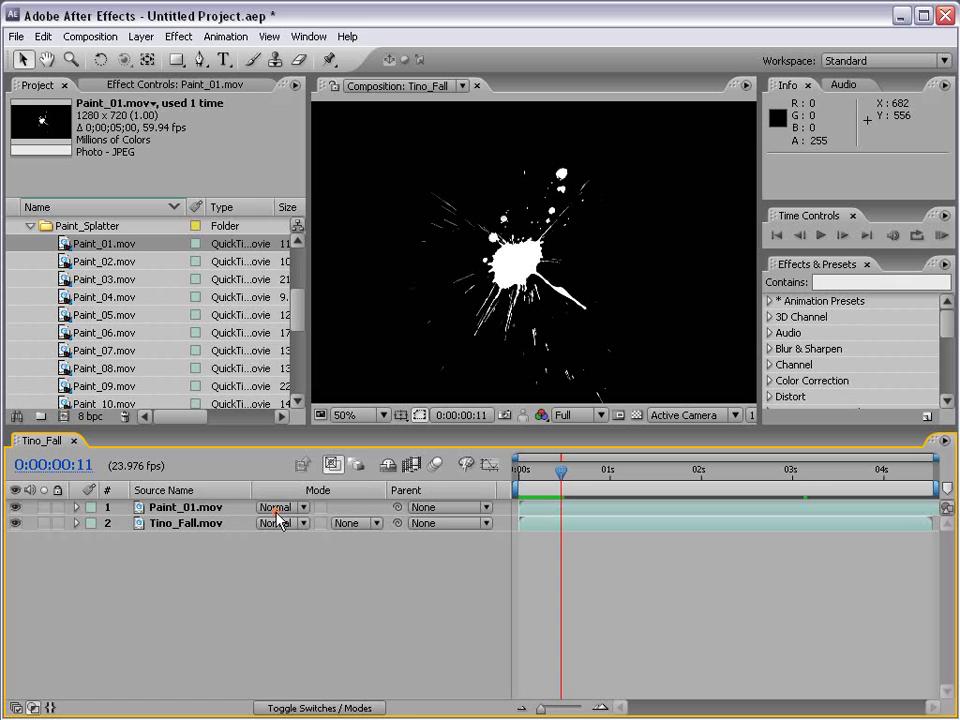
{"action": "left_click", "coordinate": [278, 509]}
{"action": "left_click", "coordinate": [278, 509]}
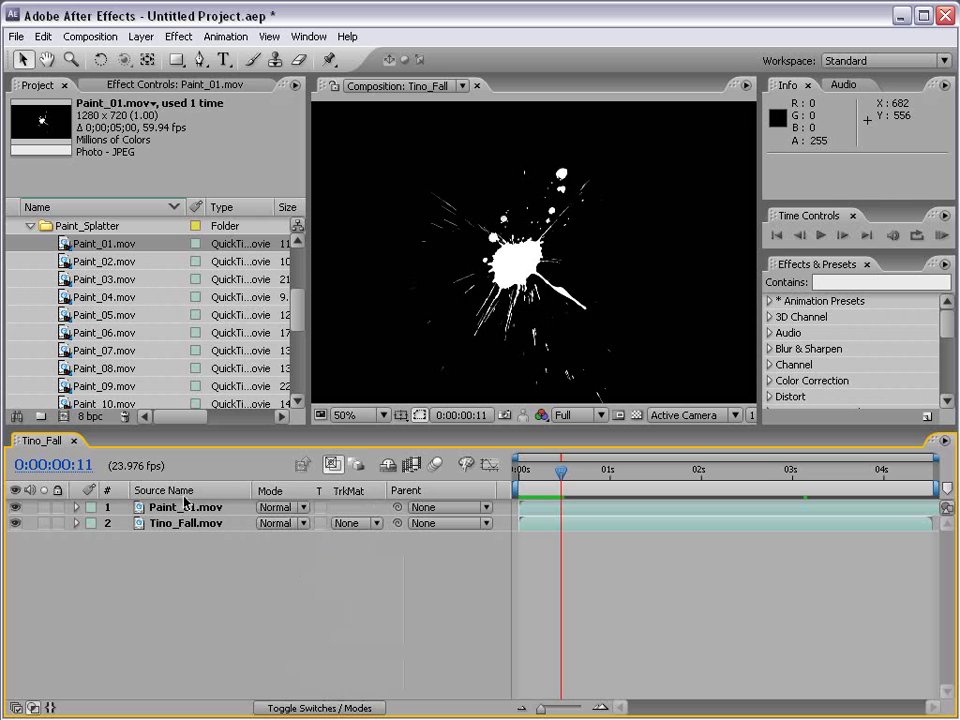
{"action": "left_click", "coordinate": [183, 508]}
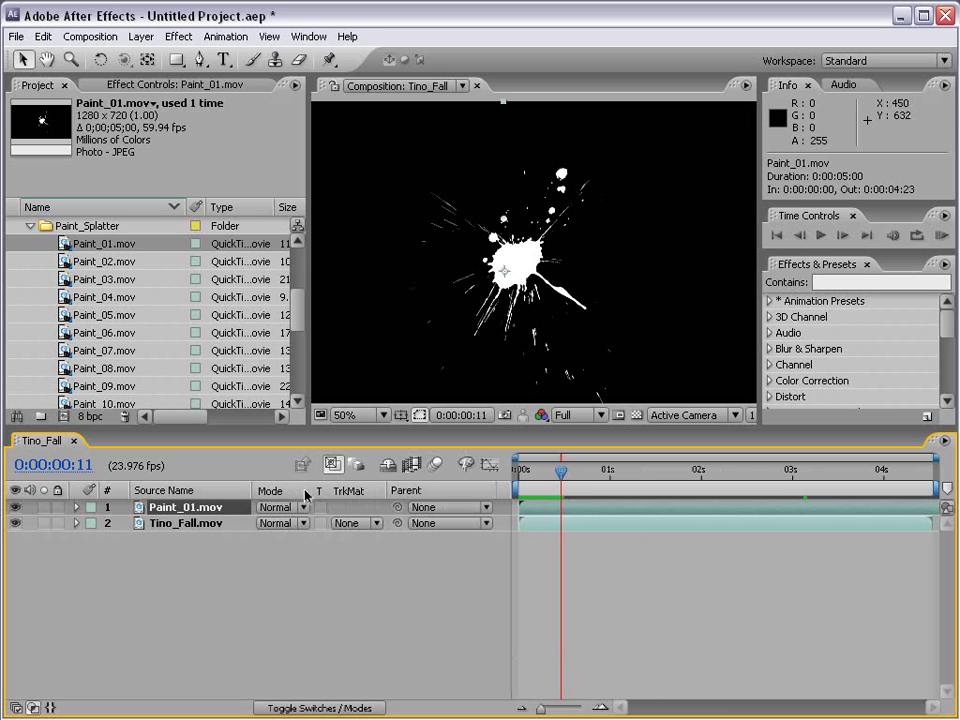
{"action": "left_click", "coordinate": [308, 708]}
{"action": "left_click", "coordinate": [308, 708]}
{"action": "left_click", "coordinate": [268, 507]}
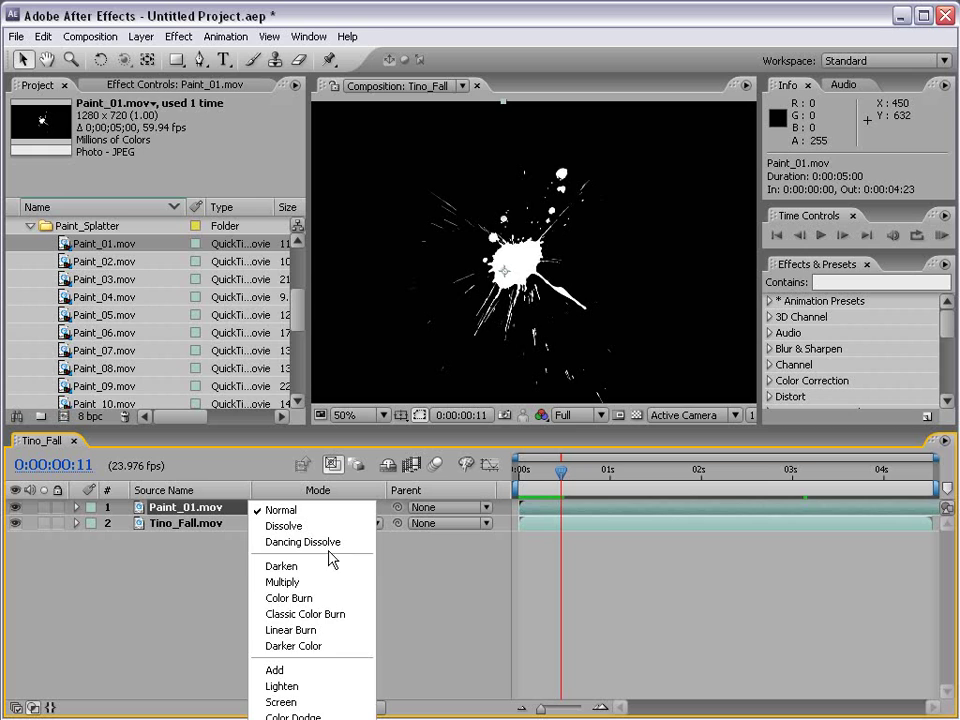
{"action": "left_click", "coordinate": [327, 584]}
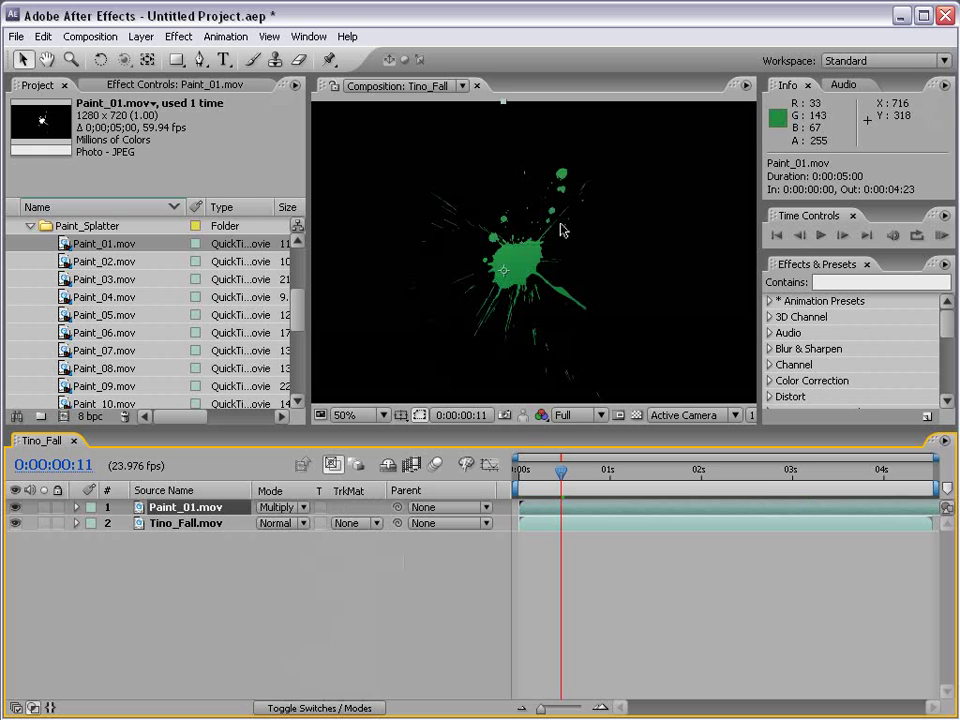
{"action": "left_click_drag", "start_coordinate": [561, 469], "coordinate": [621, 484]}
{"action": "left_click", "coordinate": [283, 512]}
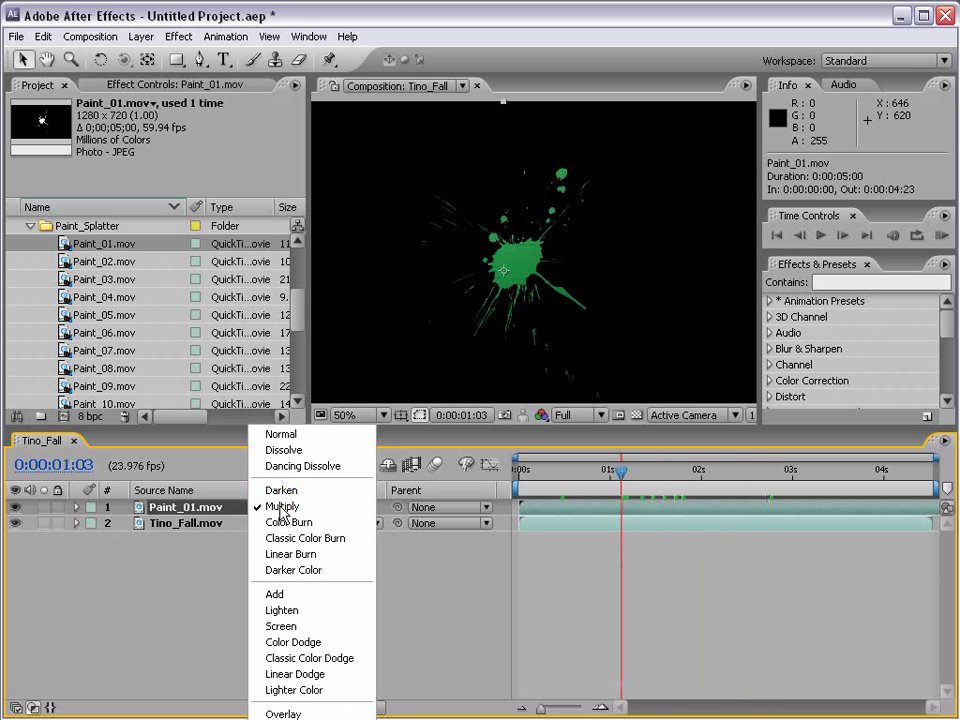
{"action": "left_click", "coordinate": [304, 628]}
{"action": "left_click_drag", "start_coordinate": [561, 484], "coordinate": [728, 478]}
{"action": "left_click_drag", "start_coordinate": [272, 512], "coordinate": [272, 408]}
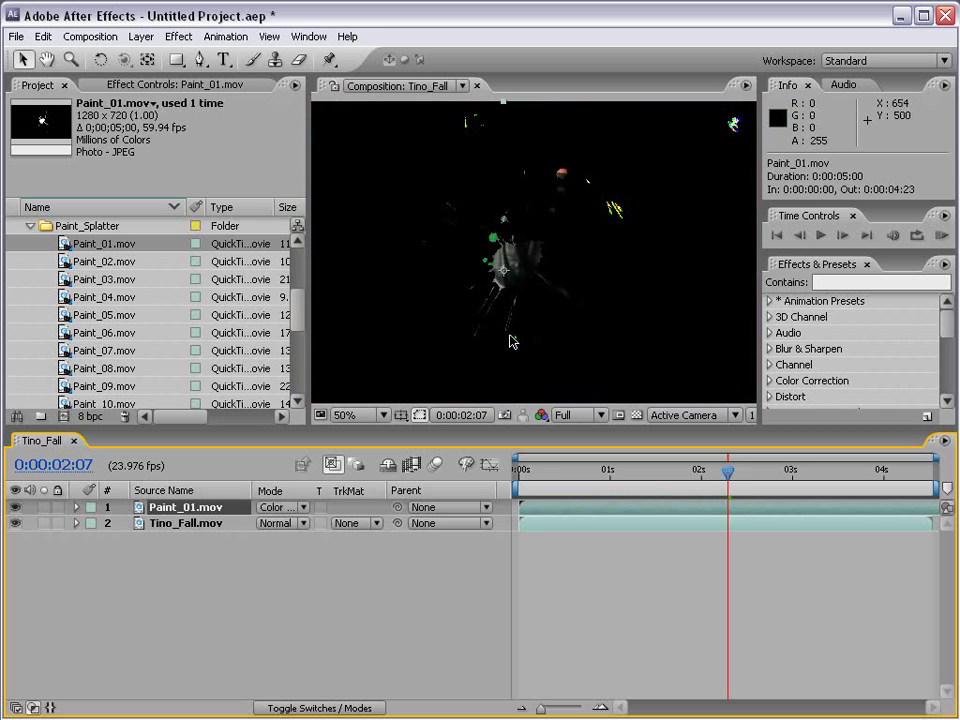
{"action": "left_click", "coordinate": [285, 507]}
{"action": "left_click", "coordinate": [281, 658]}
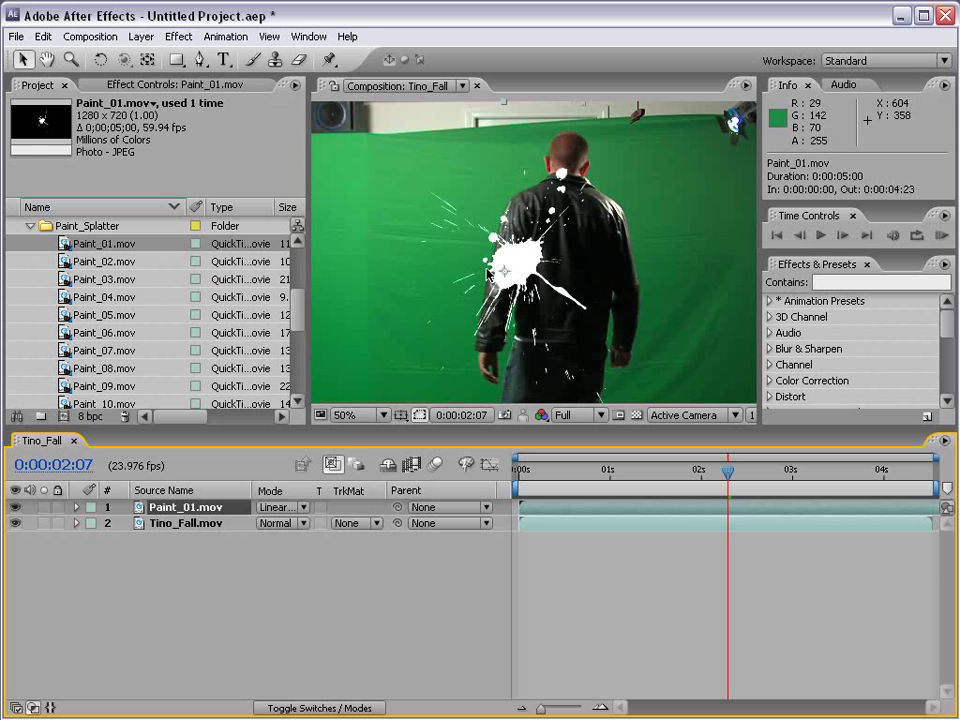
{"action": "left_click", "coordinate": [285, 507]}
{"action": "left_click", "coordinate": [296, 214]}
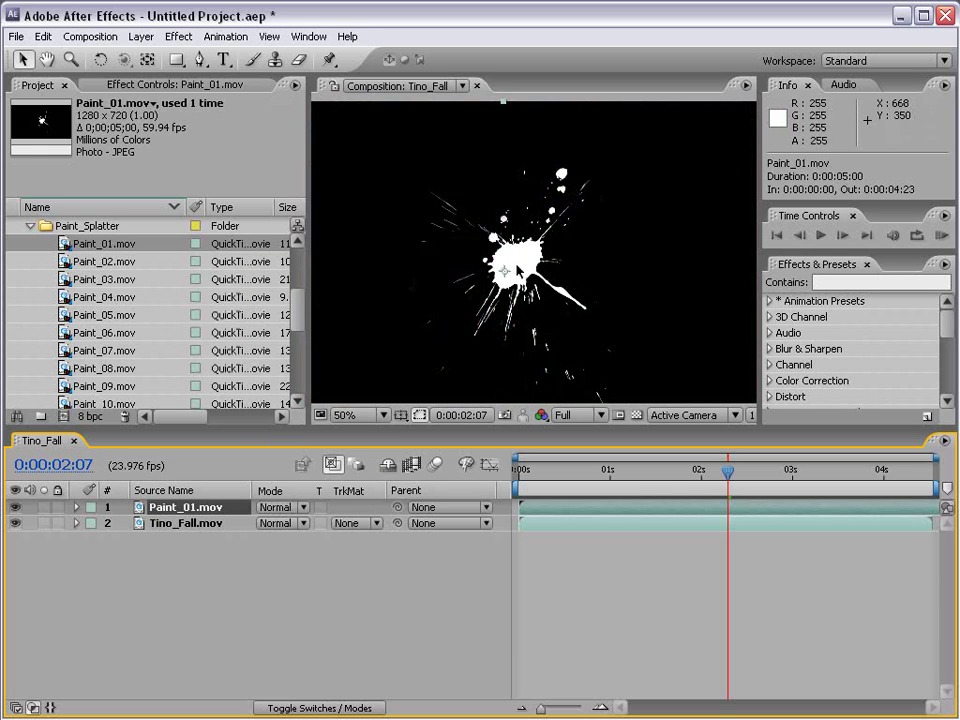
Step: Hide the Paint_01 layer and expand Riot_Gear_FX > Grungy_Textures > Low > Grayscale in the Project panel
{"action": "left_click", "coordinate": [29, 228]}
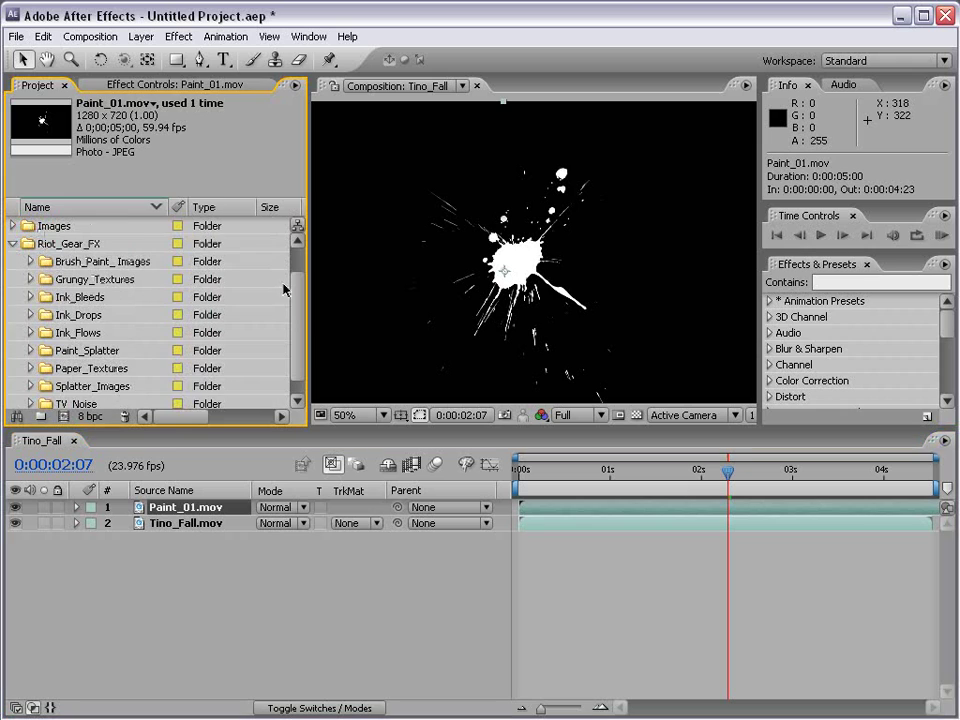
{"action": "left_click", "coordinate": [15, 508]}
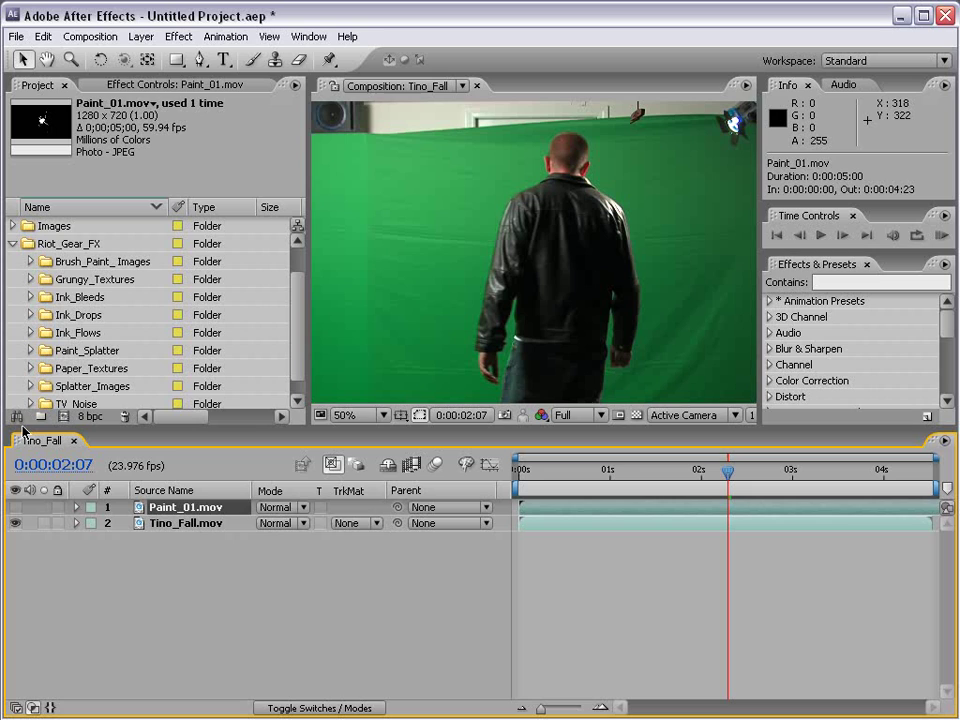
{"action": "left_click", "coordinate": [31, 280]}
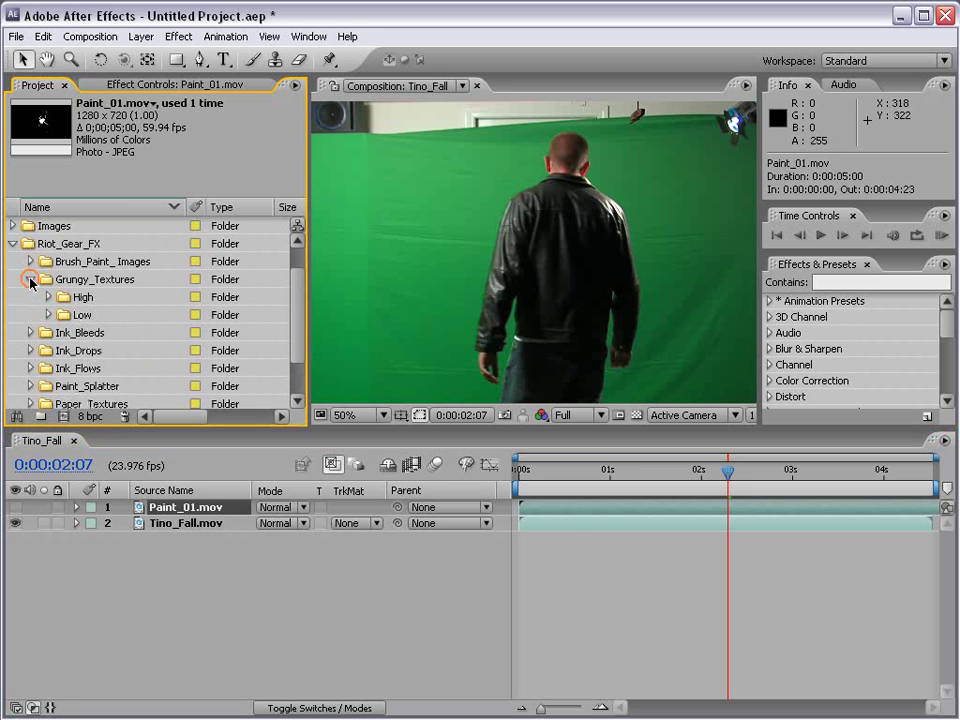
{"action": "left_click", "coordinate": [48, 315]}
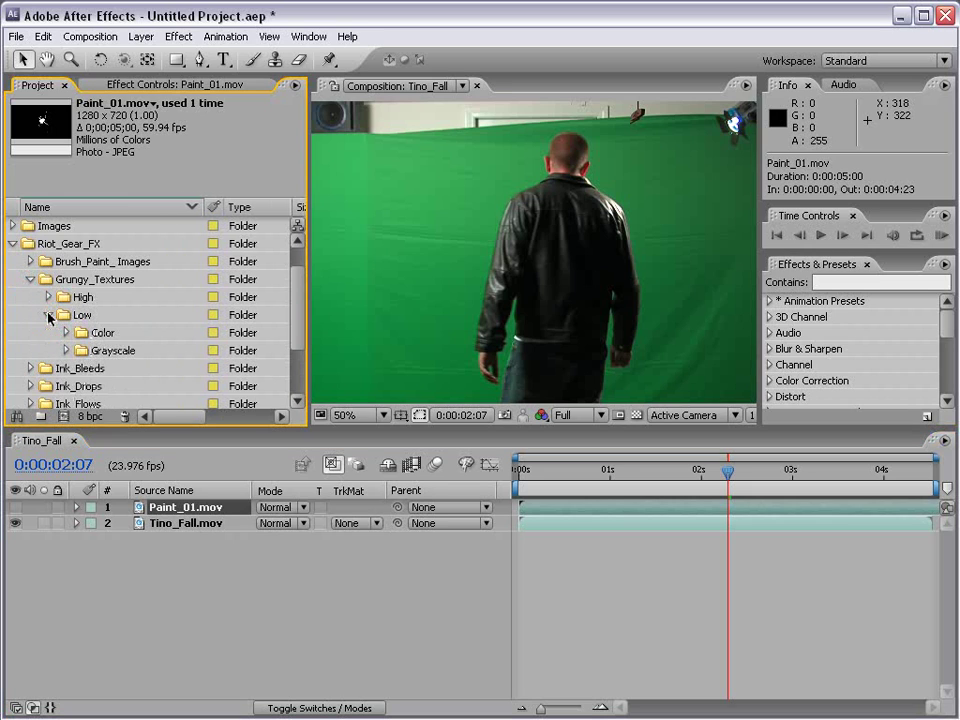
{"action": "left_click", "coordinate": [65, 351]}
Step: Add Grunge_gray_06.jpg to the Tino_Fall composition as the top layer
{"action": "left_click_drag", "start_coordinate": [139, 333], "coordinate": [574, 277]}
{"action": "key", "text": "comma"}
{"action": "key", "text": "period"}
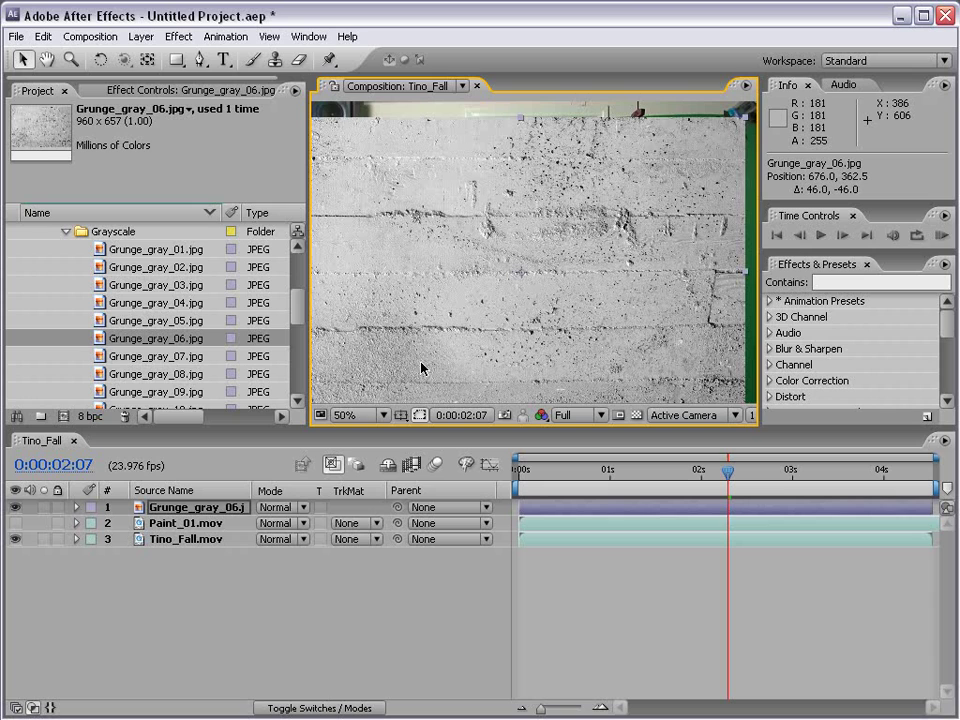
Step: Try Multiply blend mode on the grunge layer and shift the texture up and right
{"action": "left_click", "coordinate": [280, 508]}
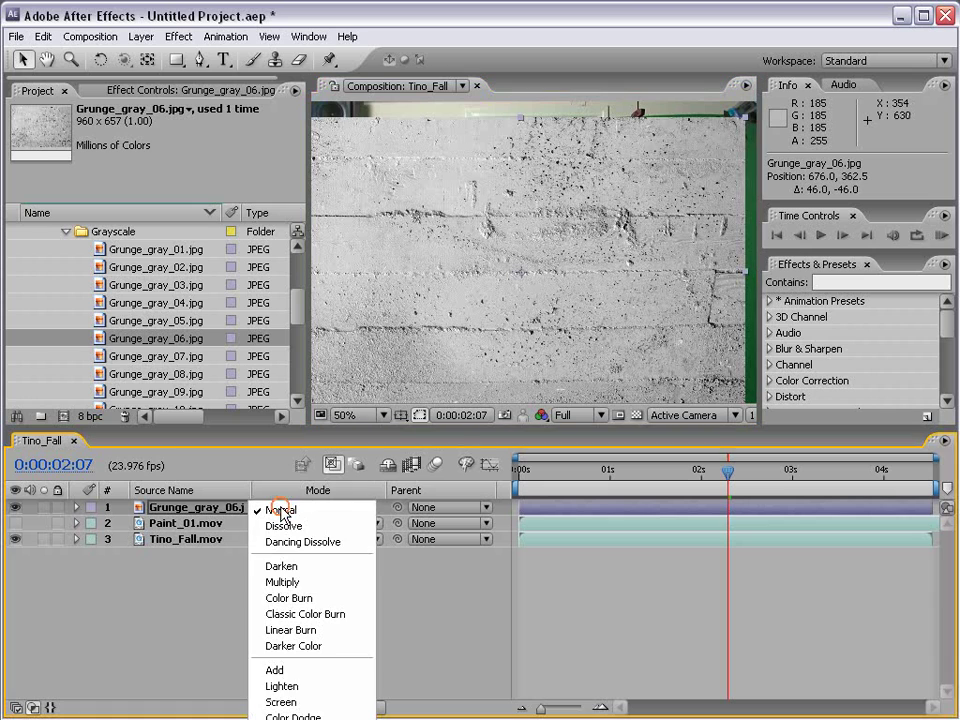
{"action": "left_click", "coordinate": [285, 582]}
{"action": "left_click_drag", "start_coordinate": [578, 277], "coordinate": [520, 333]}
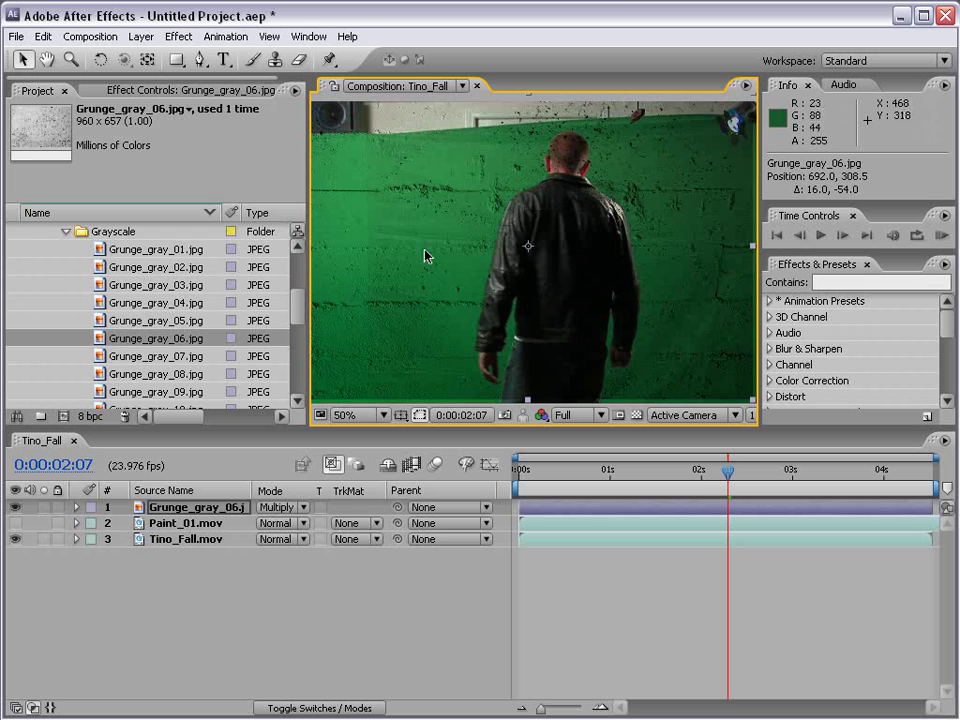
{"action": "scroll", "coordinate": [424, 257], "scroll_direction": "up", "scroll_amount": 2}
{"action": "scroll", "coordinate": [411, 212], "scroll_direction": "down", "scroll_amount": 2}
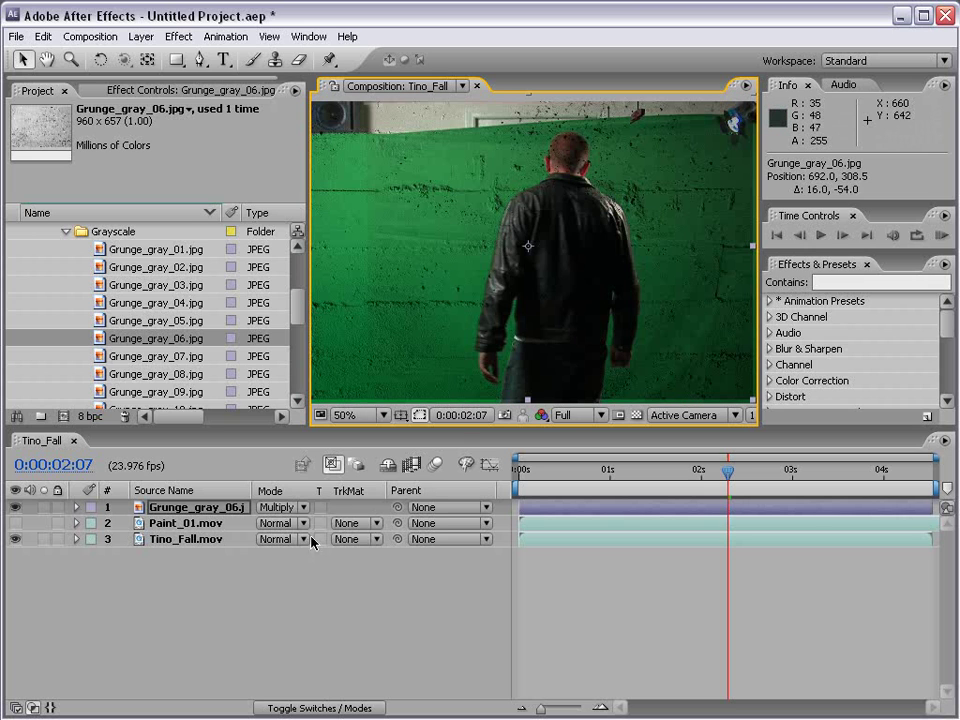
Step: Switch the grunge layer to Screen mode and move it to 700, 350.5
{"action": "left_click", "coordinate": [283, 507]}
{"action": "left_click", "coordinate": [293, 628]}
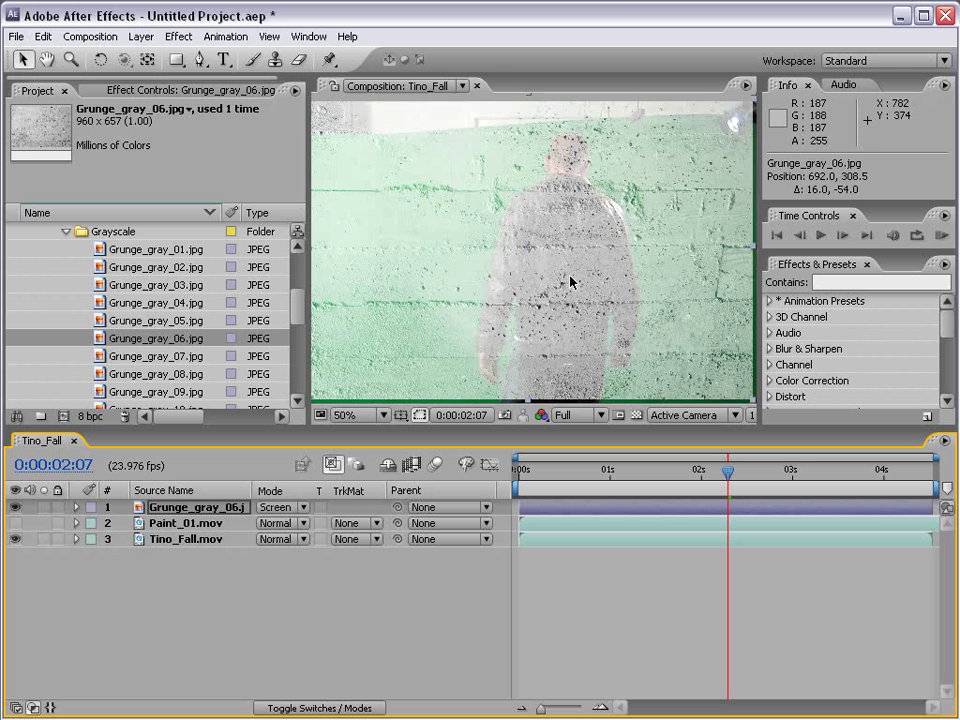
{"action": "left_click_drag", "start_coordinate": [579, 225], "coordinate": [617, 274]}
{"action": "scroll", "coordinate": [537, 213], "scroll_direction": "up", "scroll_amount": 2}
{"action": "scroll", "coordinate": [537, 213], "scroll_direction": "down", "scroll_amount": 2}
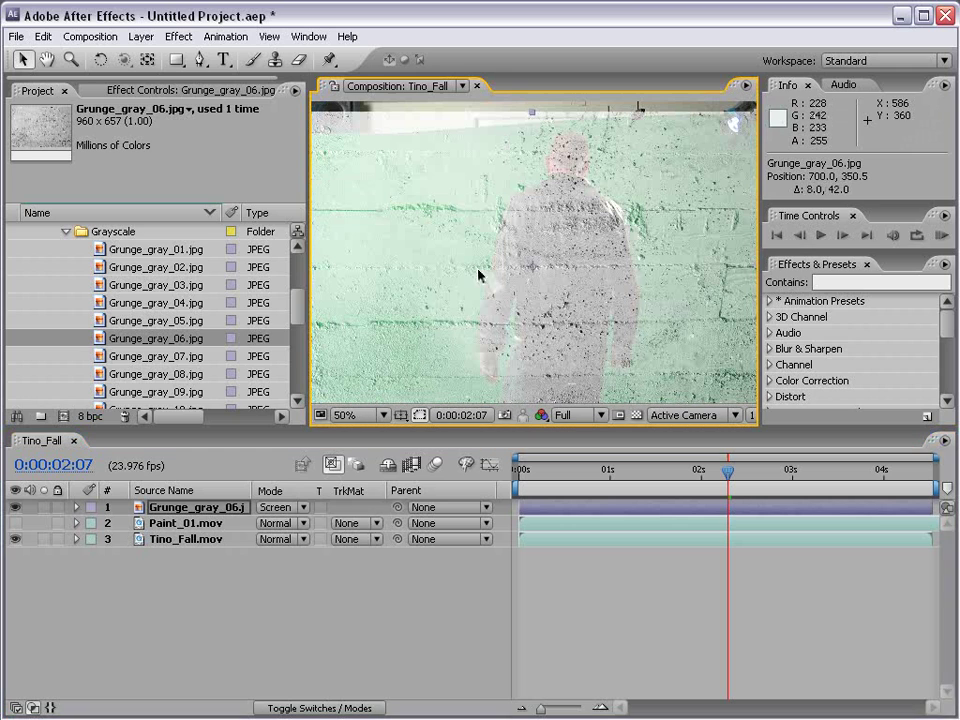
Step: Set the Grunge_gray_06 layer's blend mode to Overlay
{"action": "left_click", "coordinate": [287, 508]}
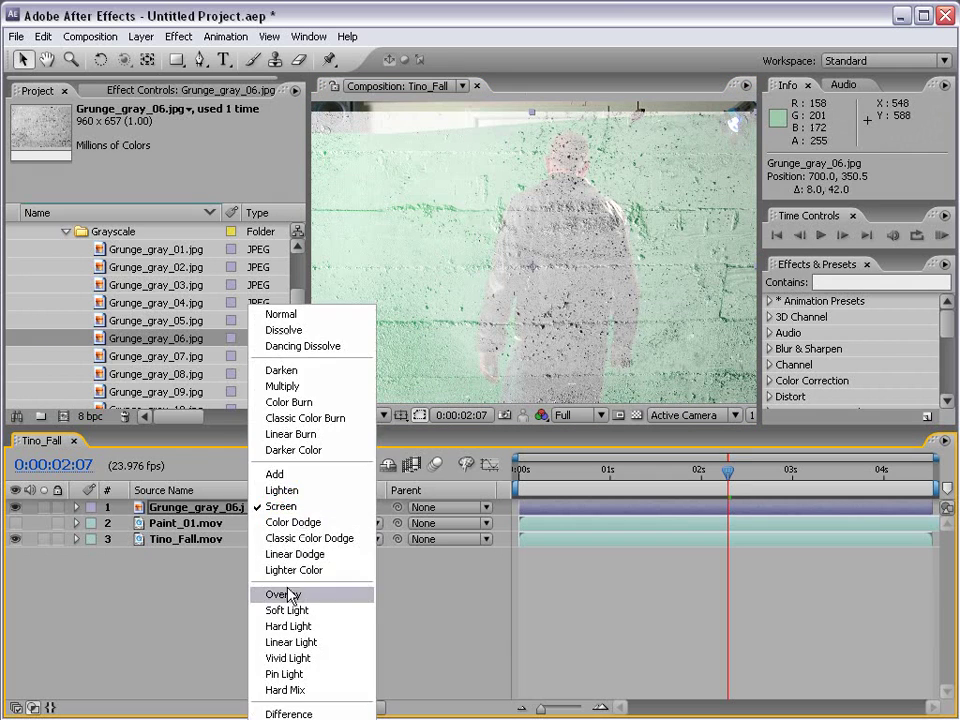
{"action": "left_click", "coordinate": [290, 593]}
{"action": "scroll", "coordinate": [545, 320], "scroll_direction": "down", "scroll_amount": 1}
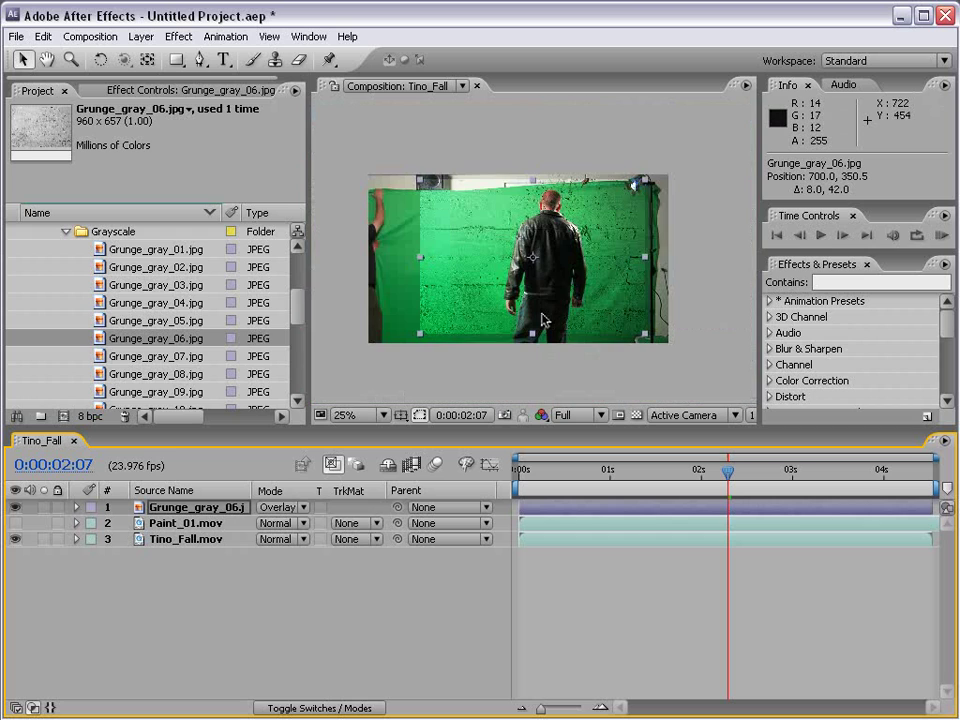
{"action": "scroll", "coordinate": [541, 320], "scroll_direction": "up", "scroll_amount": 1}
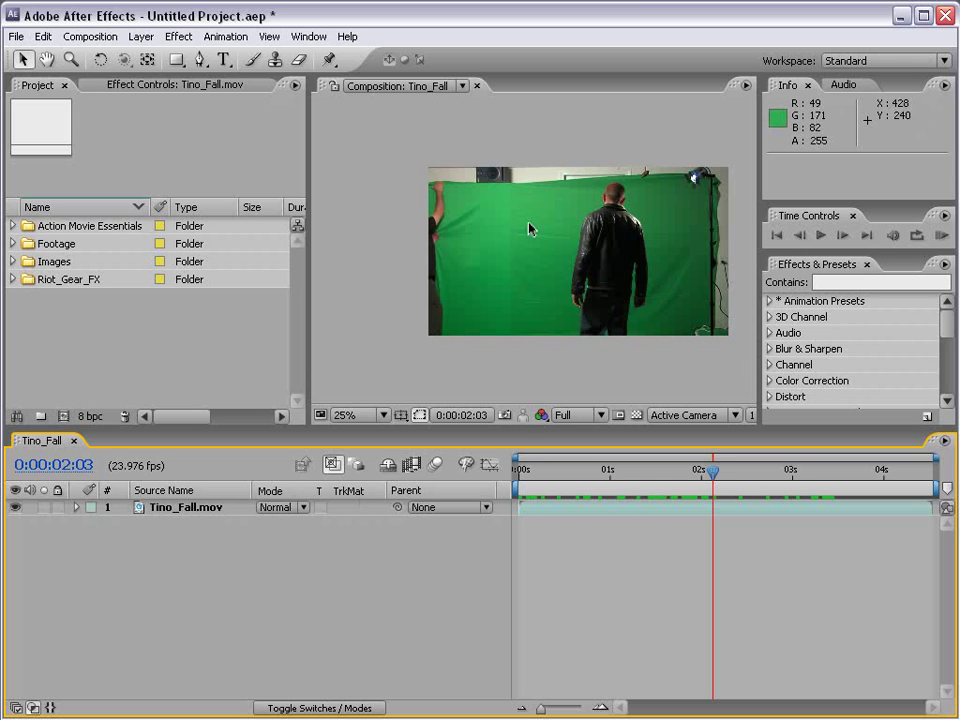
Step: Leave Tino_Fall.mov as the only layer and toggle the transparency grid
{"action": "scroll", "coordinate": [529, 227], "scroll_direction": "up", "scroll_amount": 1}
{"action": "scroll", "coordinate": [501, 208], "scroll_direction": "down", "scroll_amount": 1}
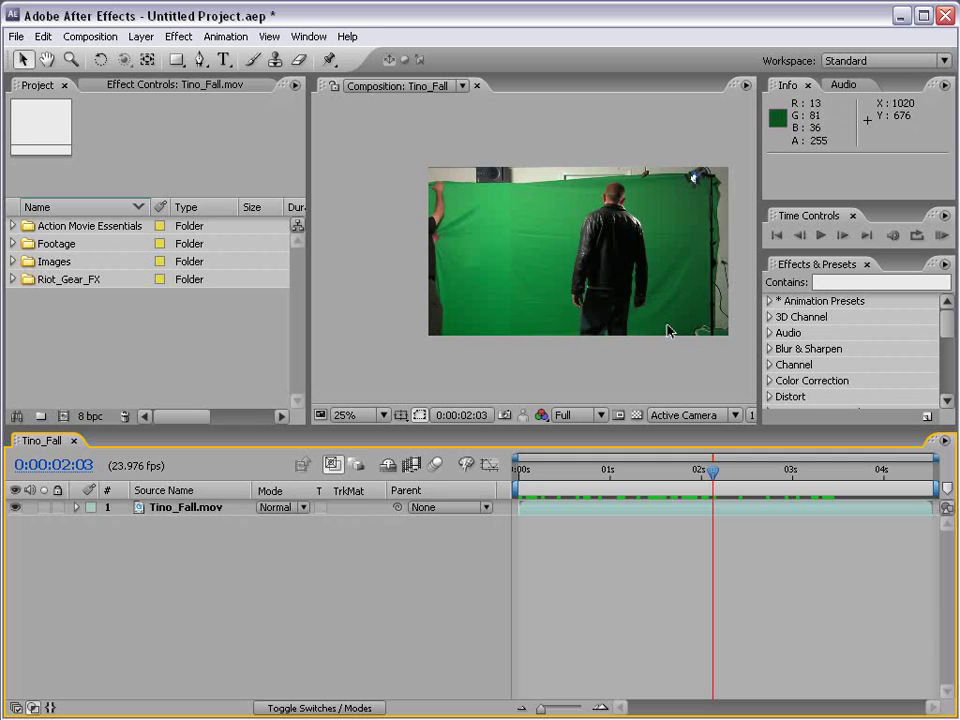
{"action": "left_click", "coordinate": [636, 416]}
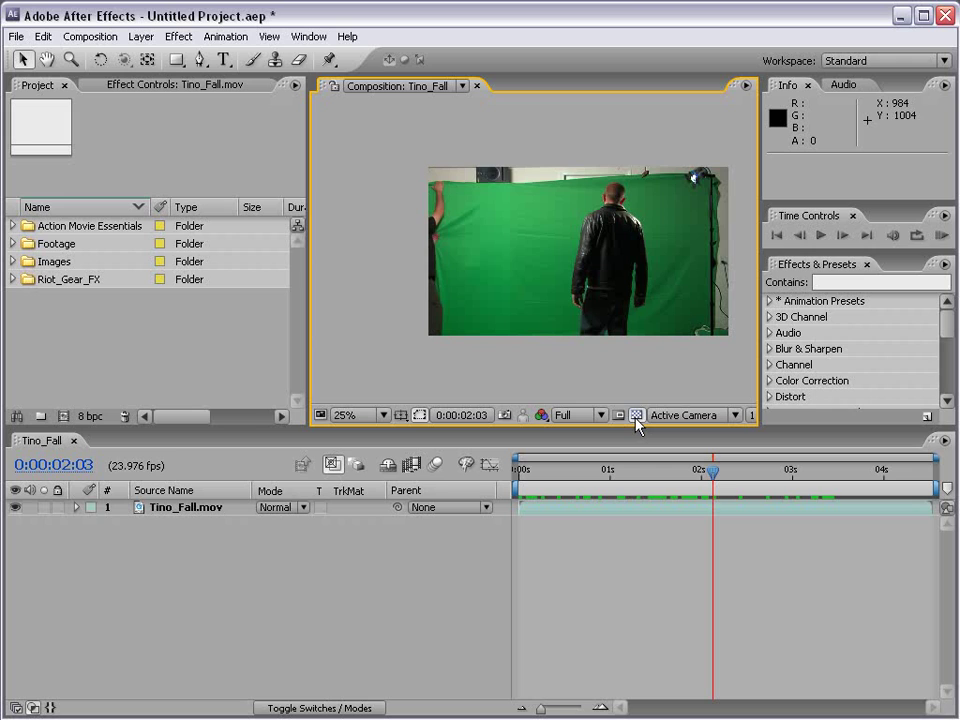
Step: Add Drop_01.mov from Riot_Gear_FX > Ink_Drops to the comp and move its start earlier
{"action": "left_click", "coordinate": [13, 280]}
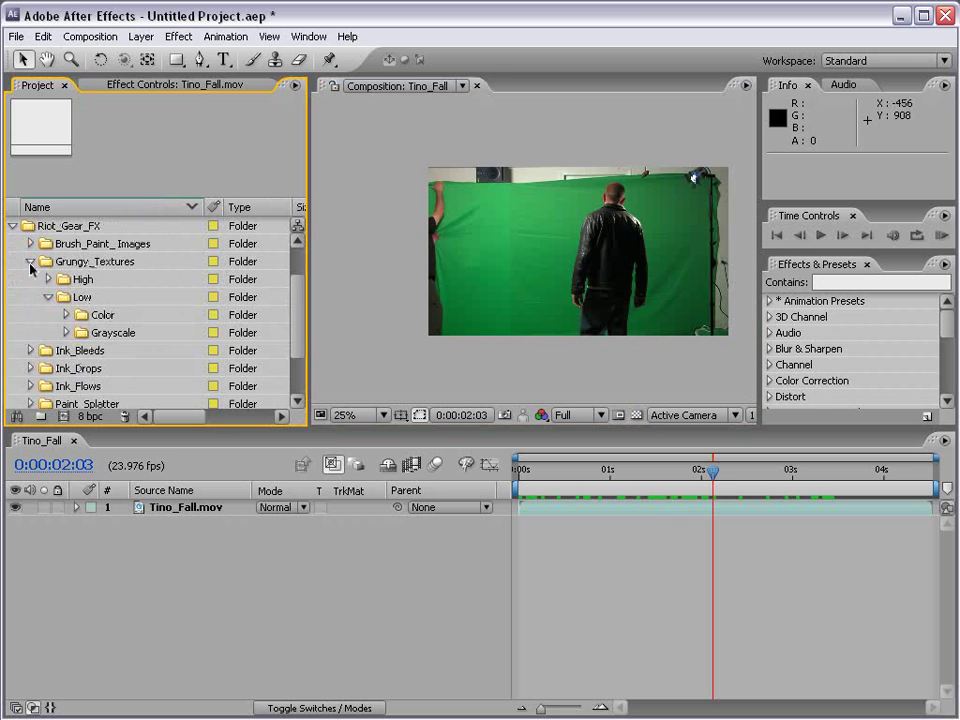
{"action": "left_click", "coordinate": [31, 261]}
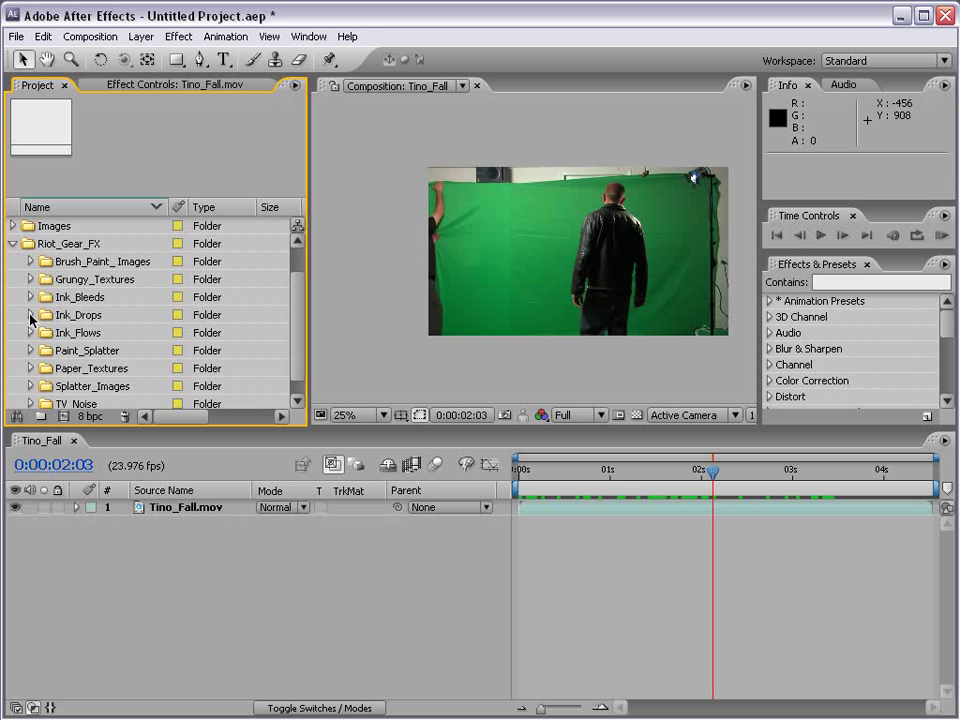
{"action": "left_click", "coordinate": [29, 315]}
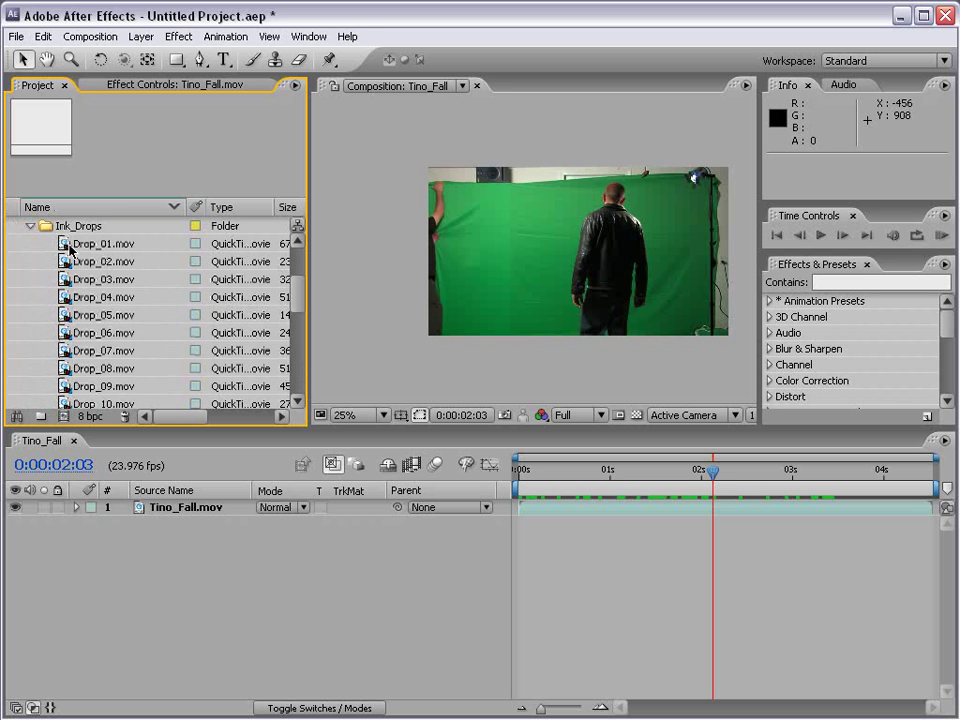
{"action": "left_click_drag", "start_coordinate": [58, 248], "coordinate": [580, 256]}
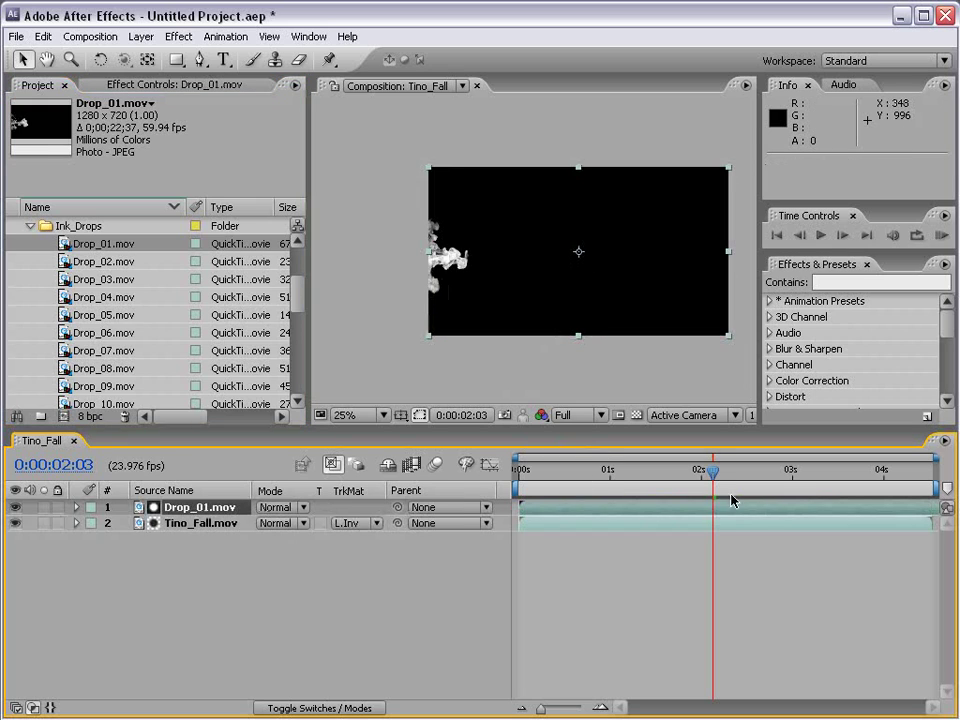
{"action": "mouse_move", "coordinate": [731, 500]}
{"action": "left_mouse_down"}
{"action": "mouse_move", "coordinate": [786, 508]}
{"action": "mouse_move", "coordinate": [140, 510]}
{"action": "left_mouse_up"}
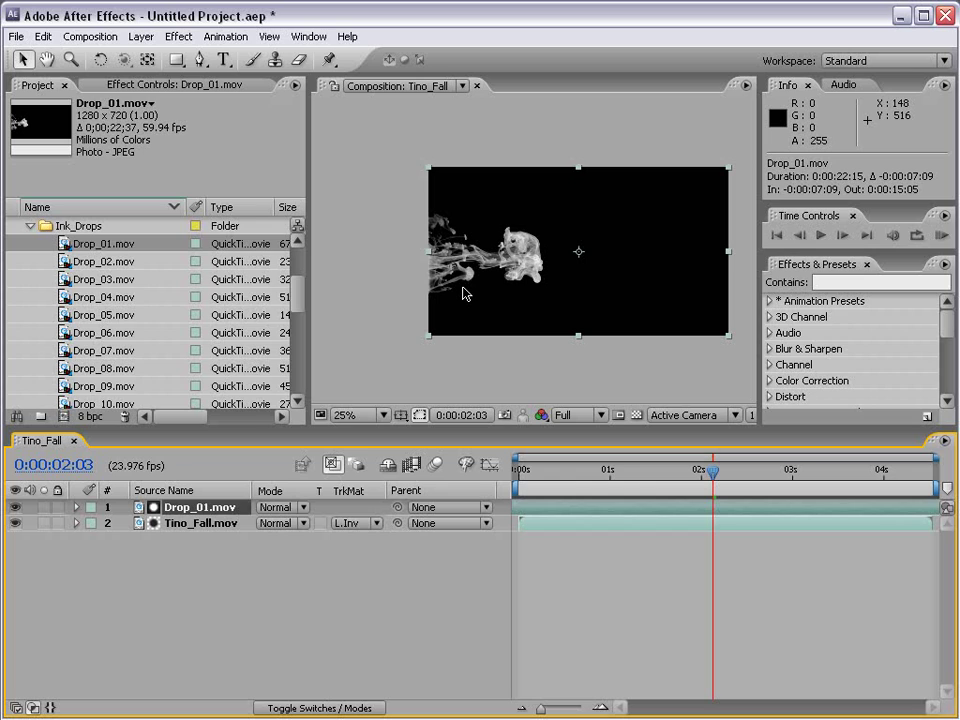
{"action": "key", "text": "period"}
{"action": "key", "text": "period"}
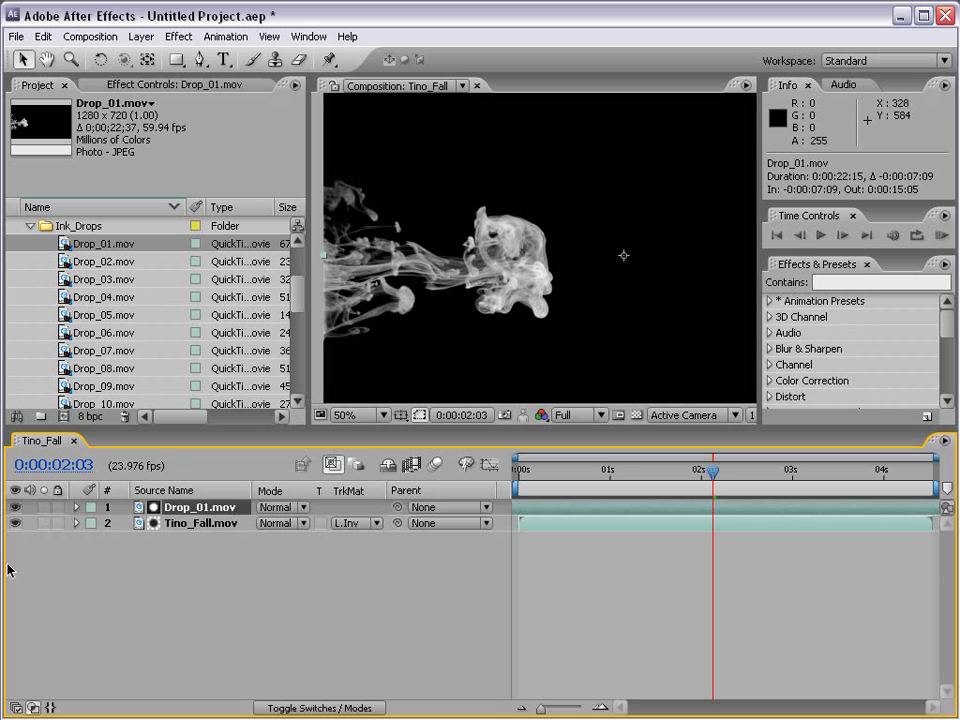
Step: Set Tino_Fall's track matte to No Track Matte
{"action": "left_click", "coordinate": [185, 524]}
{"action": "left_click", "coordinate": [377, 526]}
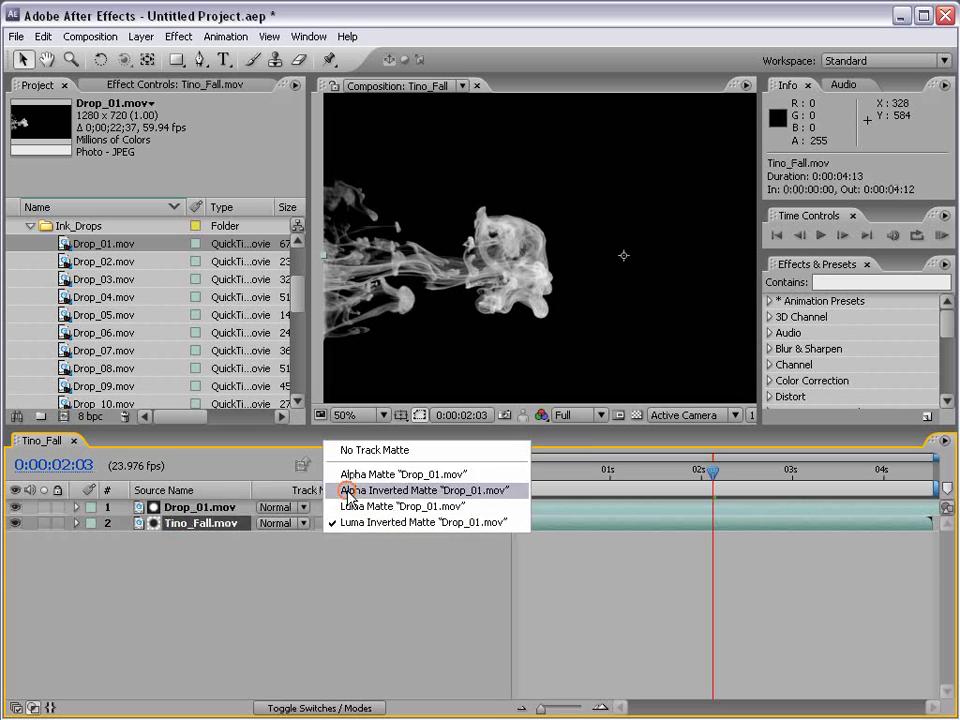
{"action": "left_click", "coordinate": [360, 452]}
{"action": "left_click", "coordinate": [259, 555]}
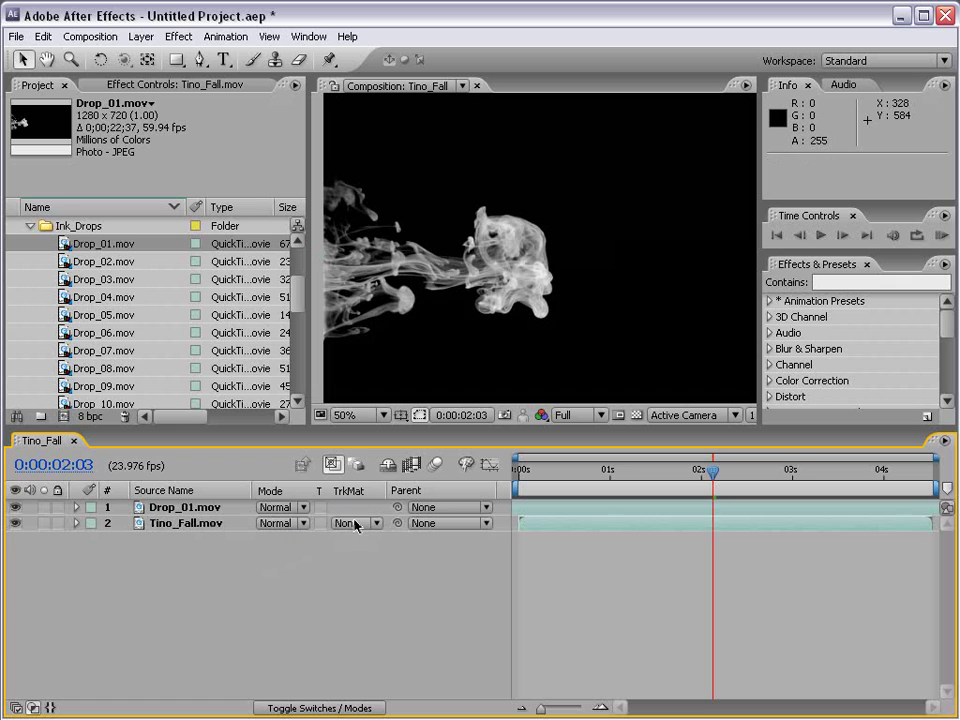
{"action": "left_click", "coordinate": [355, 525]}
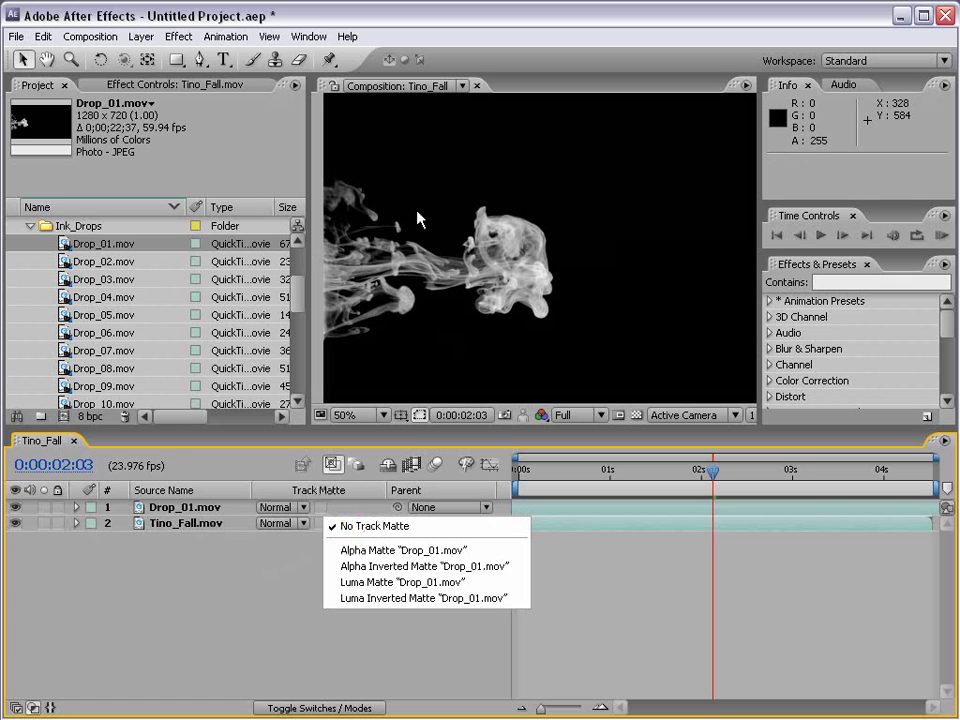
{"action": "left_click", "coordinate": [170, 510]}
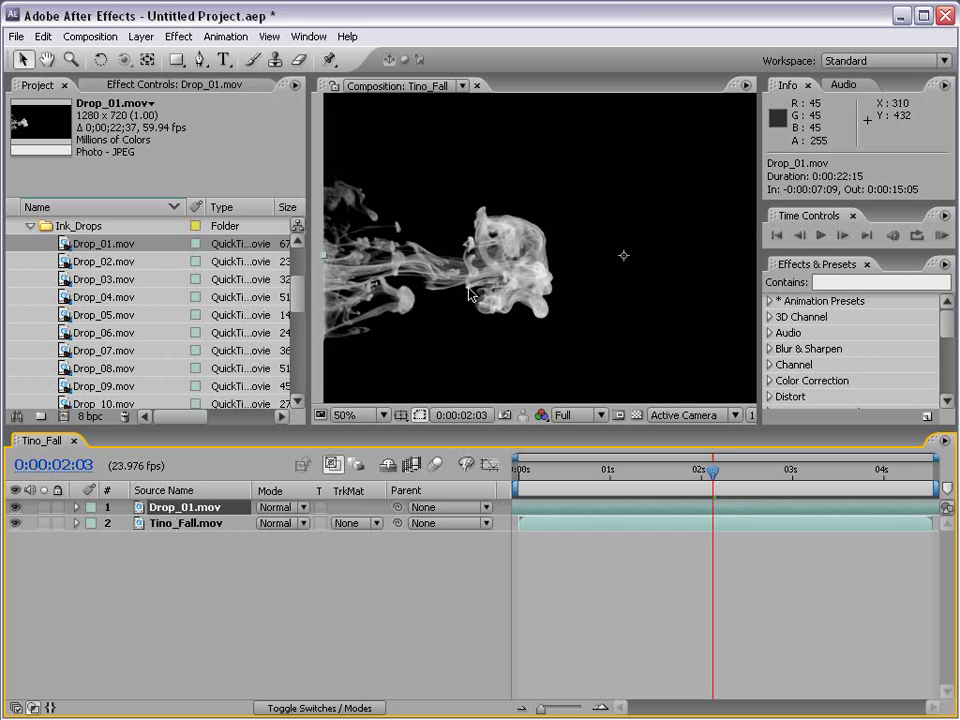
Step: Give Tino_Fall a Luma Matte from Drop_01.mov, previewing on the transparency grid with Drop_01 hidden
{"action": "left_click", "coordinate": [168, 524]}
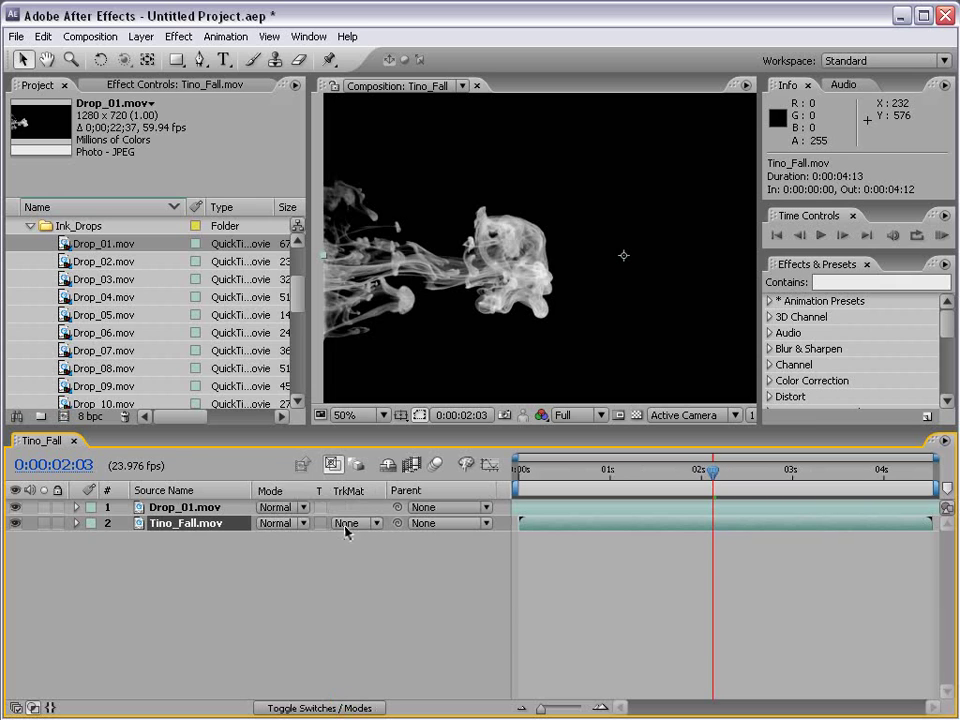
{"action": "left_click", "coordinate": [347, 524]}
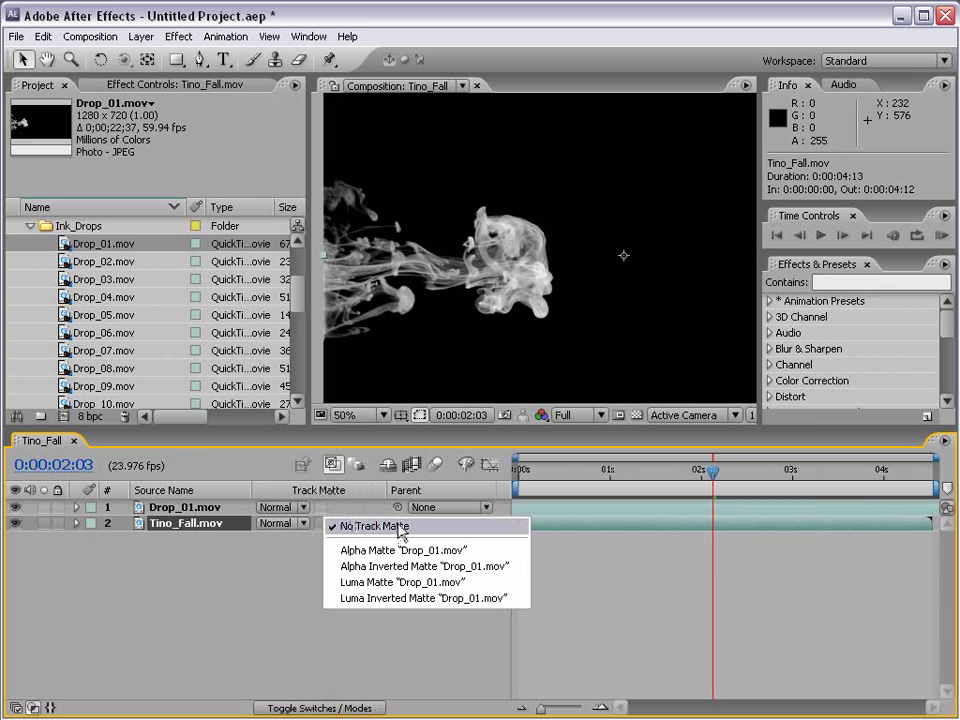
{"action": "left_click", "coordinate": [395, 583]}
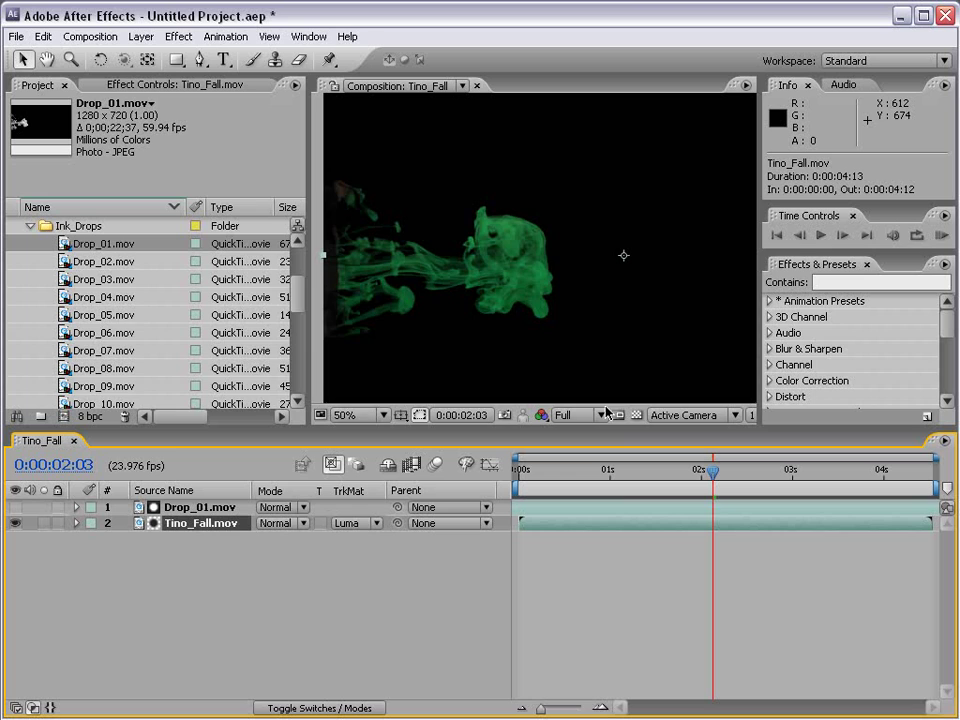
{"action": "left_click", "coordinate": [636, 415]}
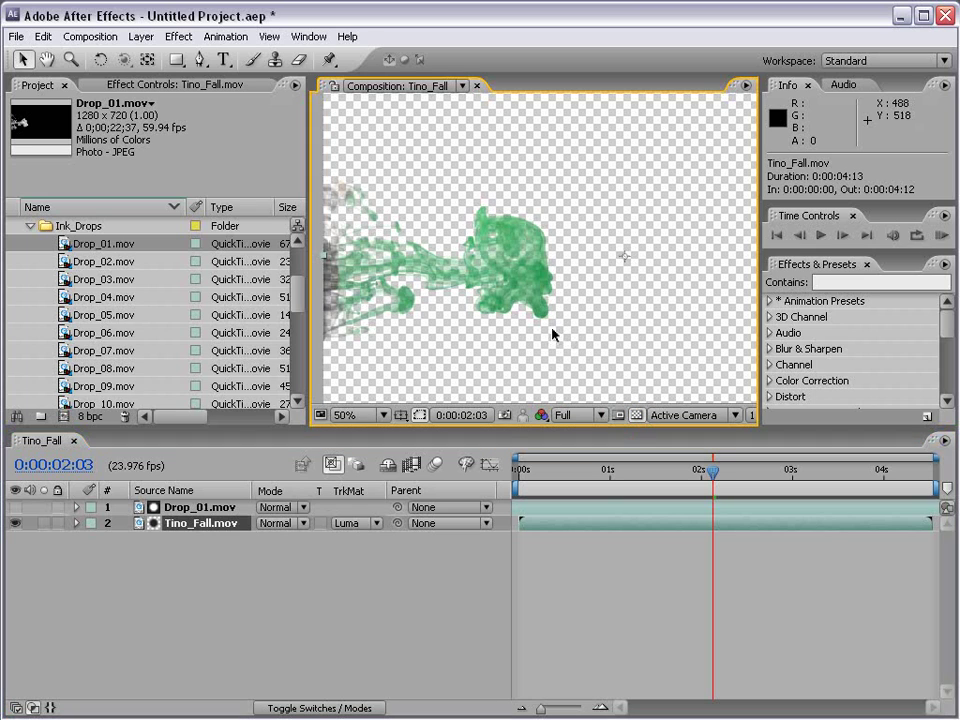
{"action": "key", "text": "alt+4"}
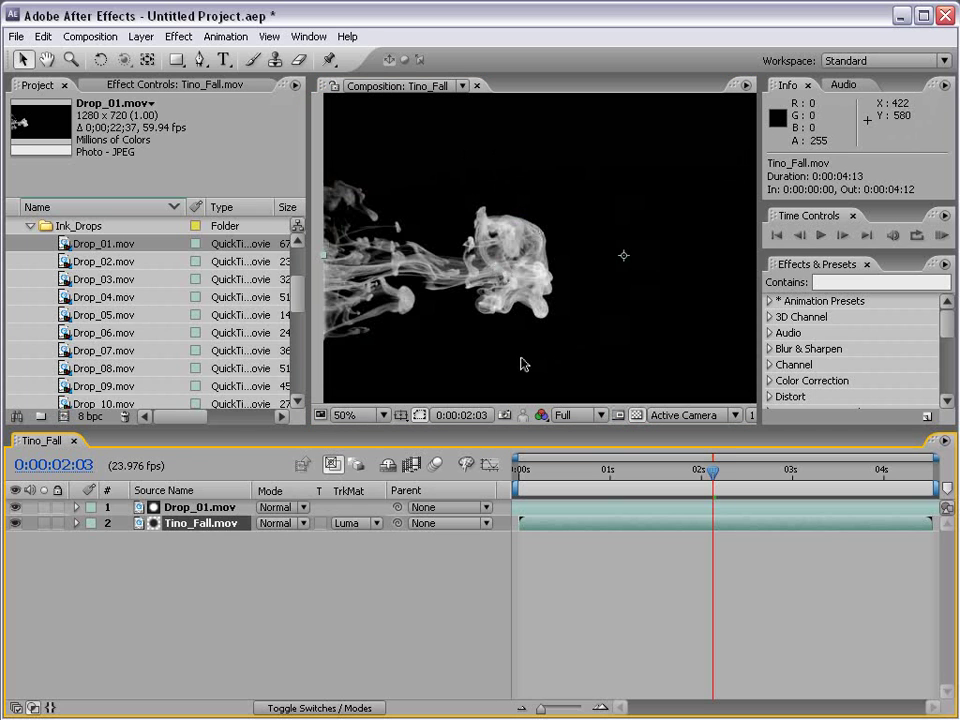
{"action": "left_click", "coordinate": [14, 508]}
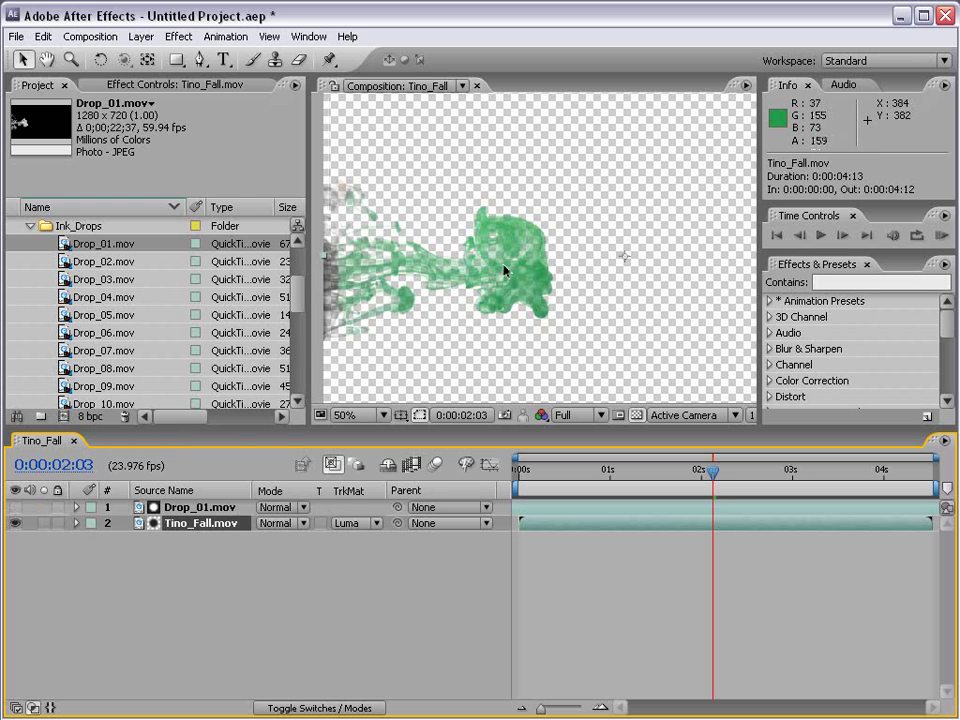
Step: Apply Color Correction > Curves to Drop_01 and steepen the curve up-left
{"action": "left_click", "coordinate": [14, 508]}
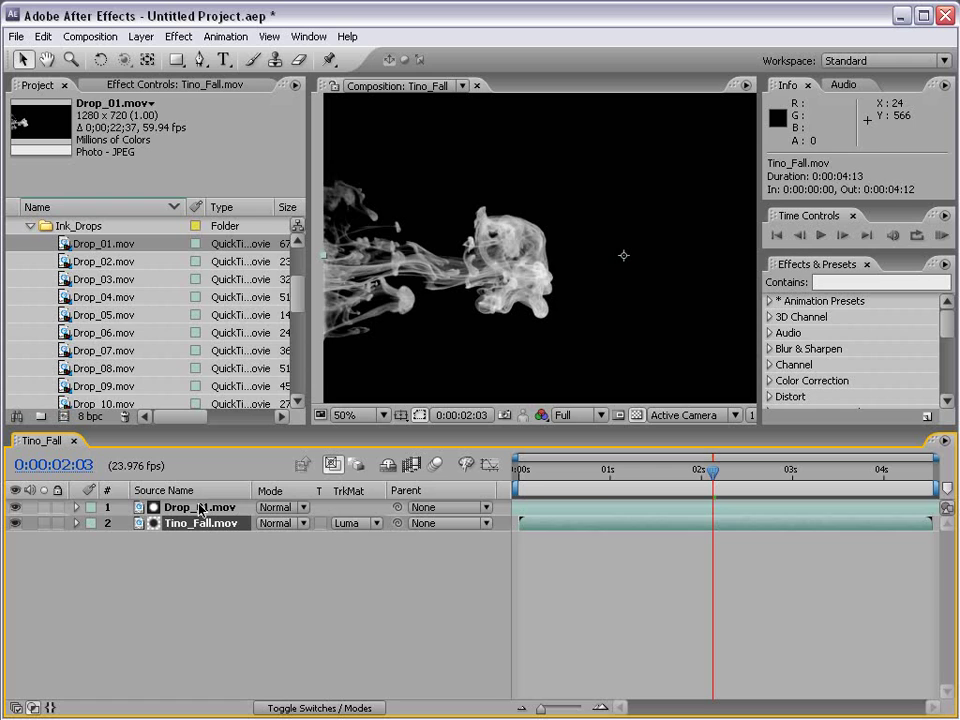
{"action": "left_click", "coordinate": [485, 297]}
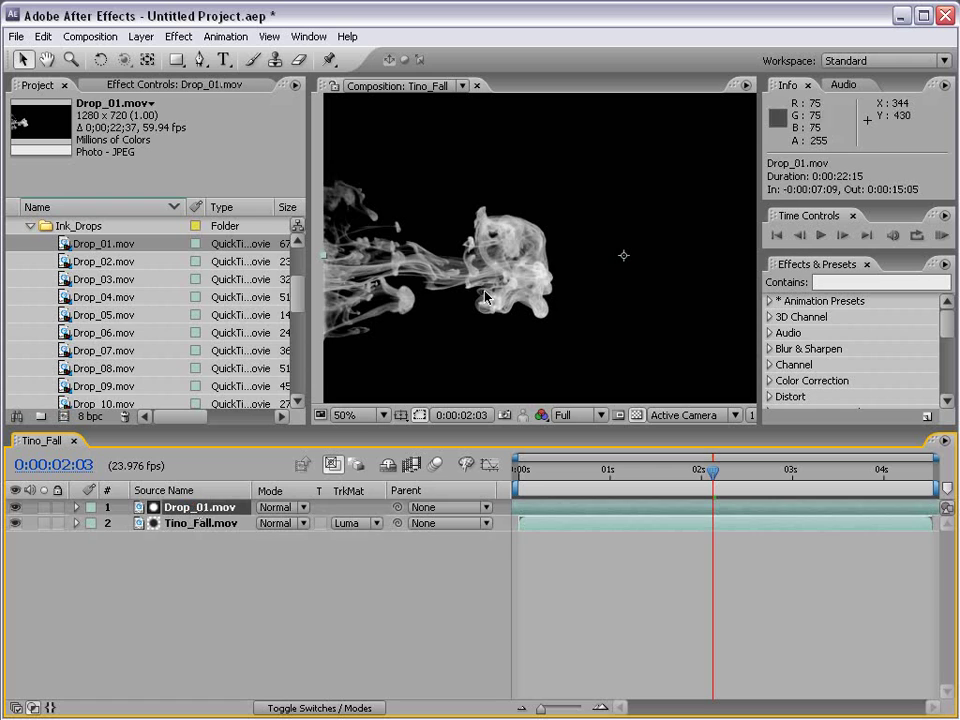
{"action": "left_click", "coordinate": [179, 38]}
{"action": "mouse_move", "coordinate": [214, 177]}
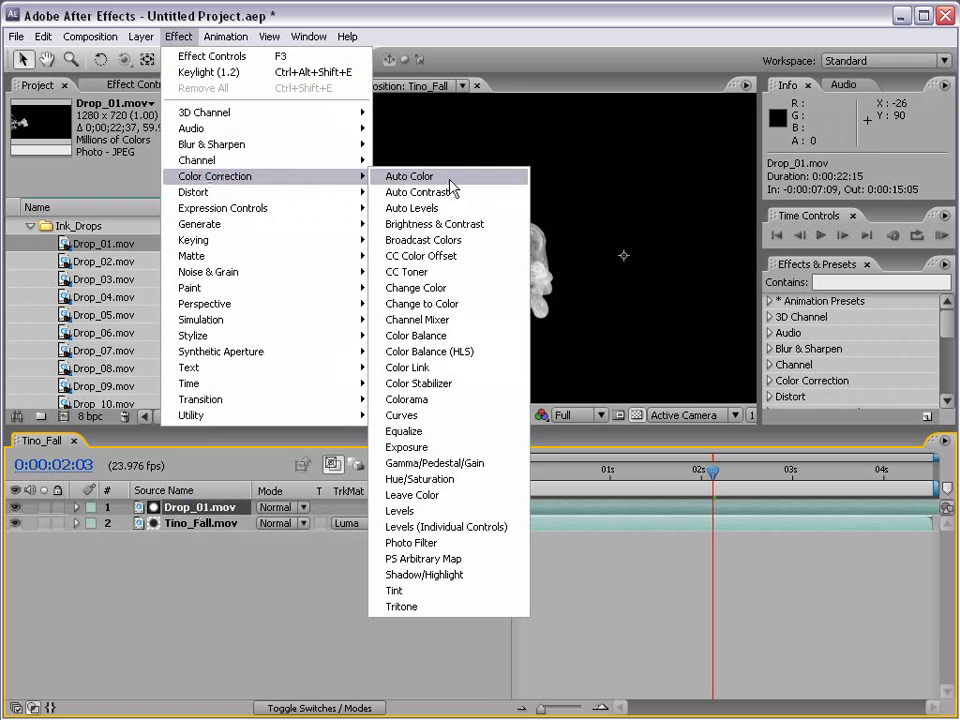
{"action": "left_click", "coordinate": [402, 415]}
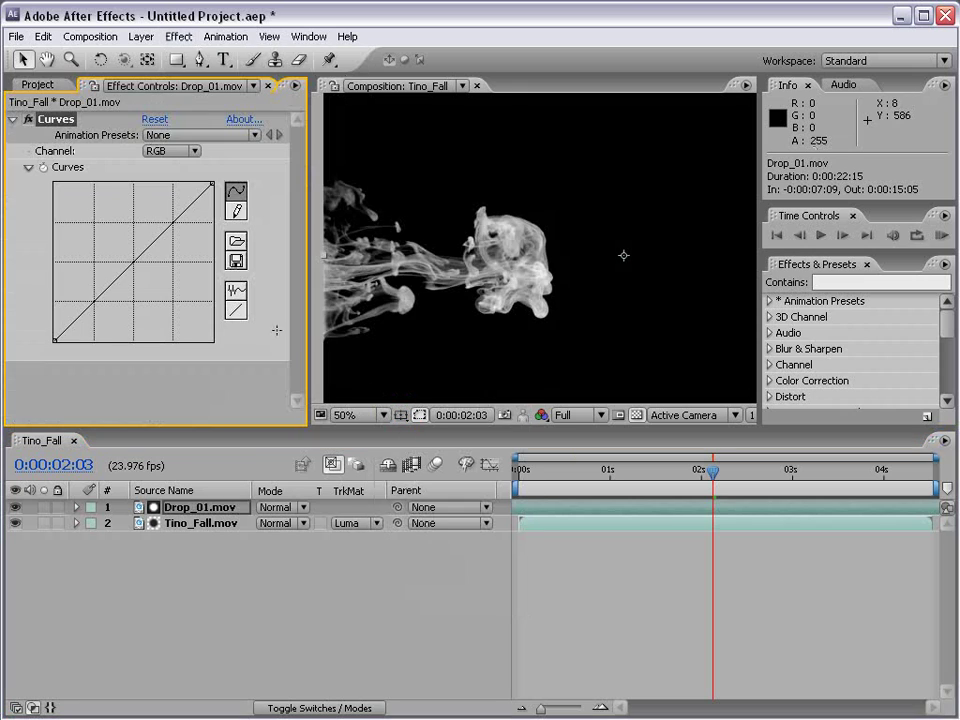
{"action": "left_click_drag", "start_coordinate": [128, 270], "coordinate": [78, 221]}
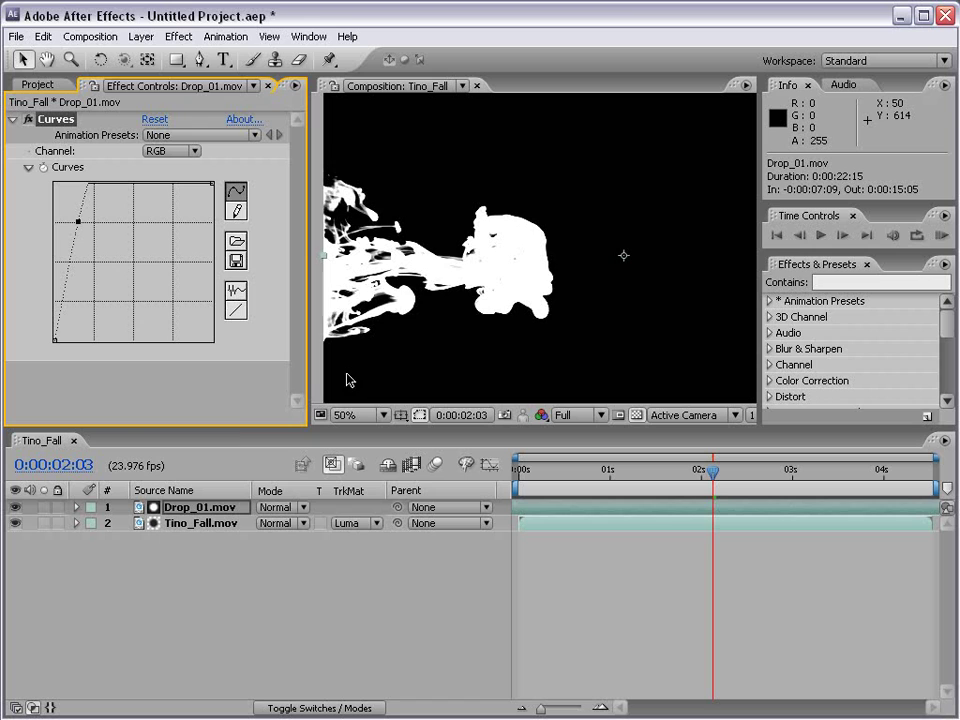
Step: Preview the matted footage at 0:00:03:09, comparing it with Curves switched off
{"action": "left_click", "coordinate": [13, 508]}
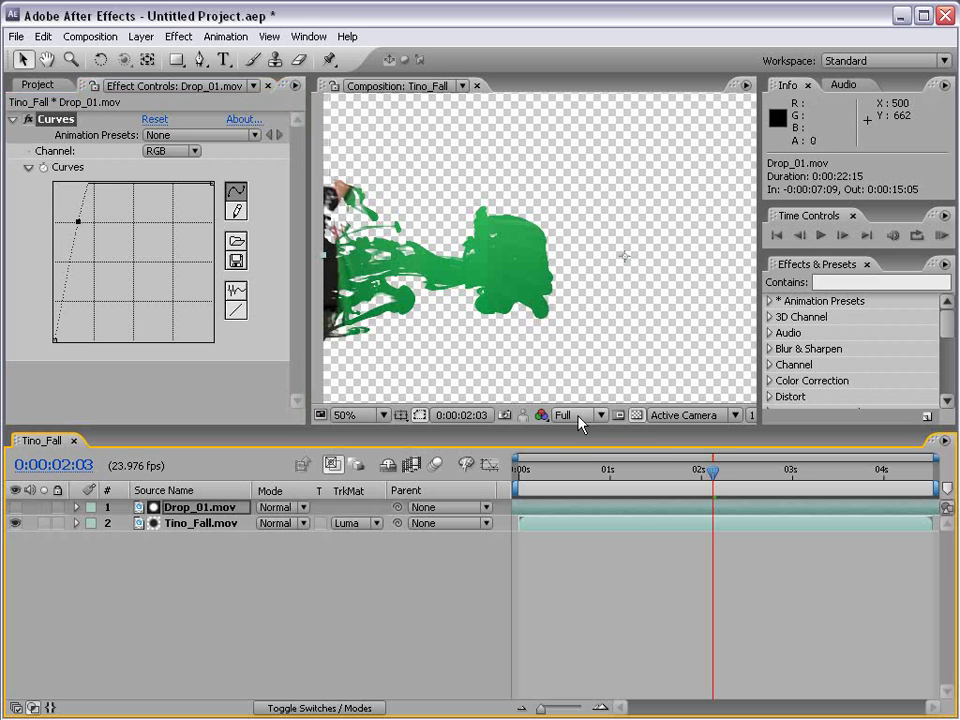
{"action": "key", "text": "space"}
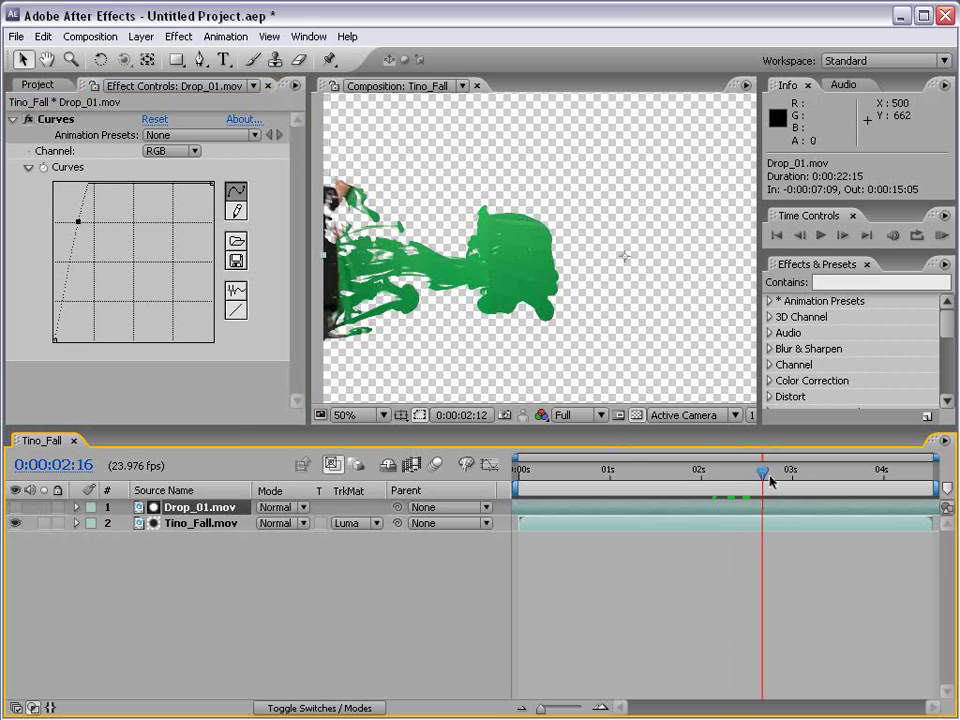
{"action": "left_click_drag", "start_coordinate": [871, 481], "coordinate": [827, 476]}
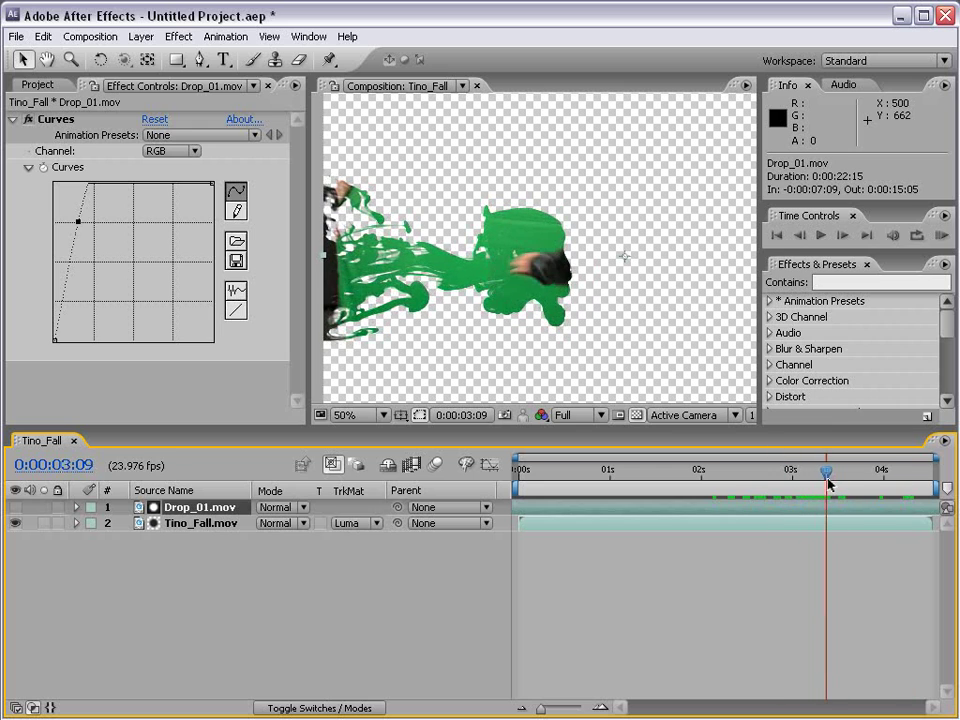
{"action": "left_click", "coordinate": [29, 121]}
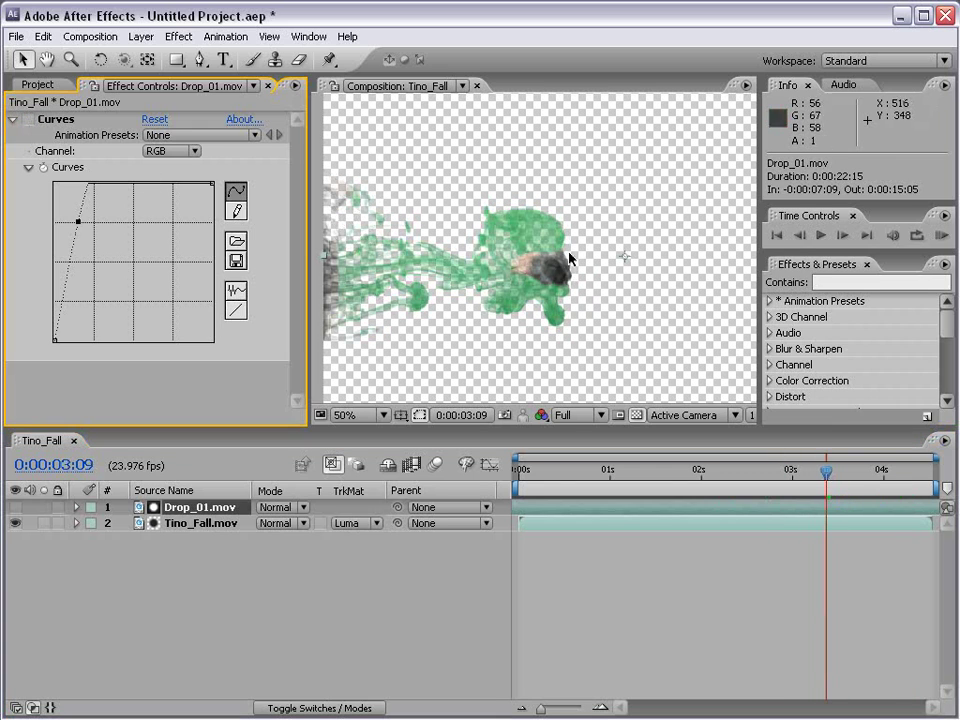
{"action": "scroll", "coordinate": [548, 267], "scroll_direction": "up", "scroll_amount": 1}
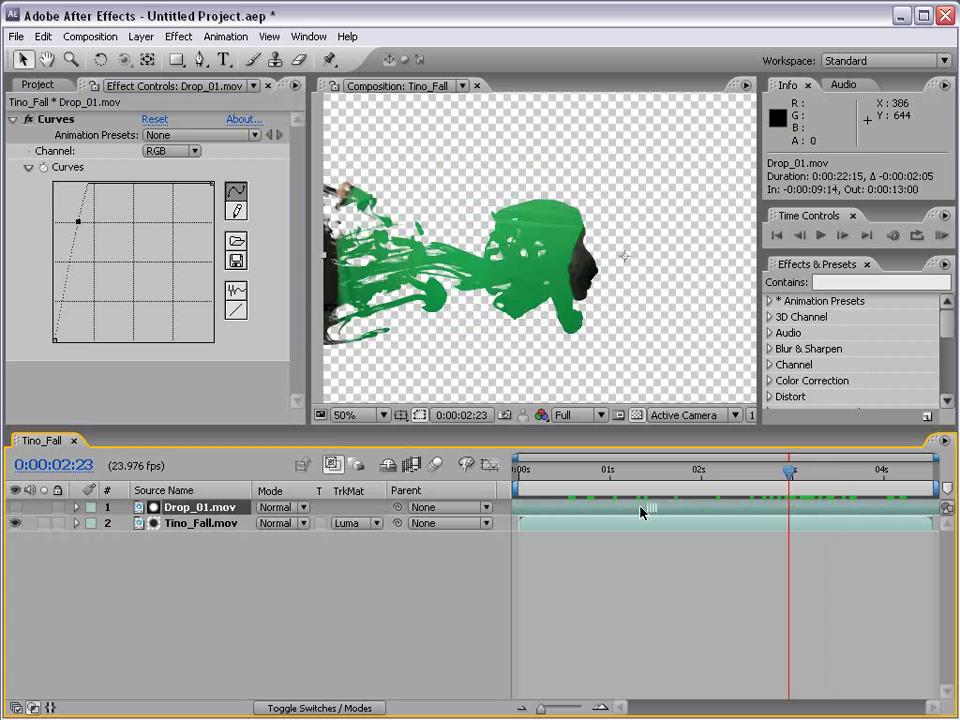
Step: Start Drop_01 even earlier, scale it to 166% and reposition it in the frame
{"action": "left_click_drag", "start_coordinate": [641, 512], "coordinate": [420, 510]}
{"action": "scroll", "coordinate": [519, 296], "scroll_direction": "down", "scroll_amount": 1}
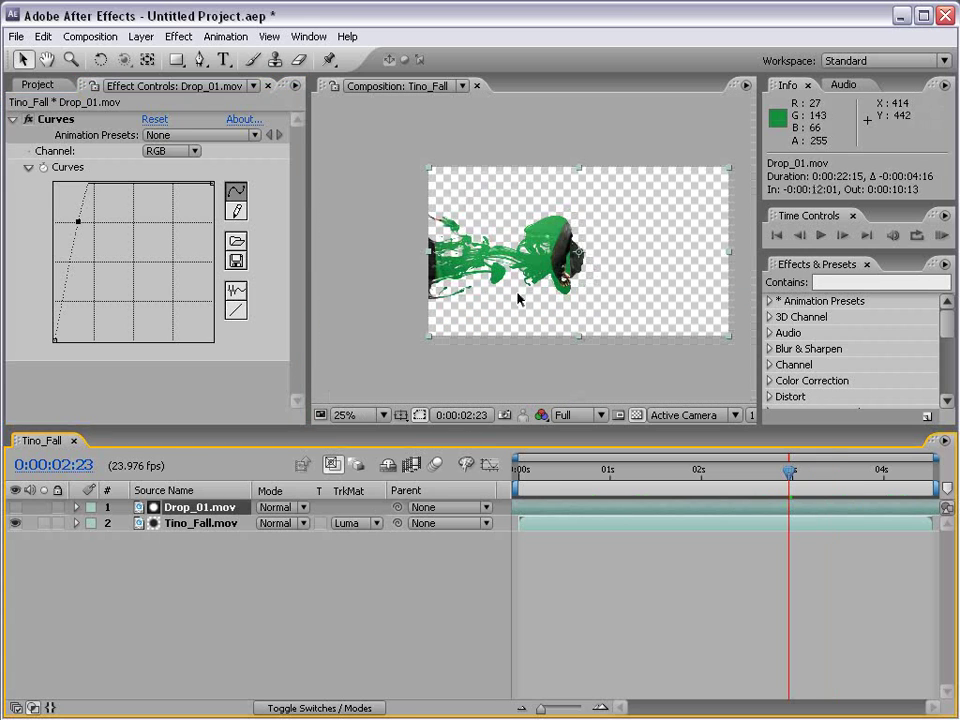
{"action": "left_click_drag", "start_coordinate": [727, 339], "coordinate": [831, 419]}
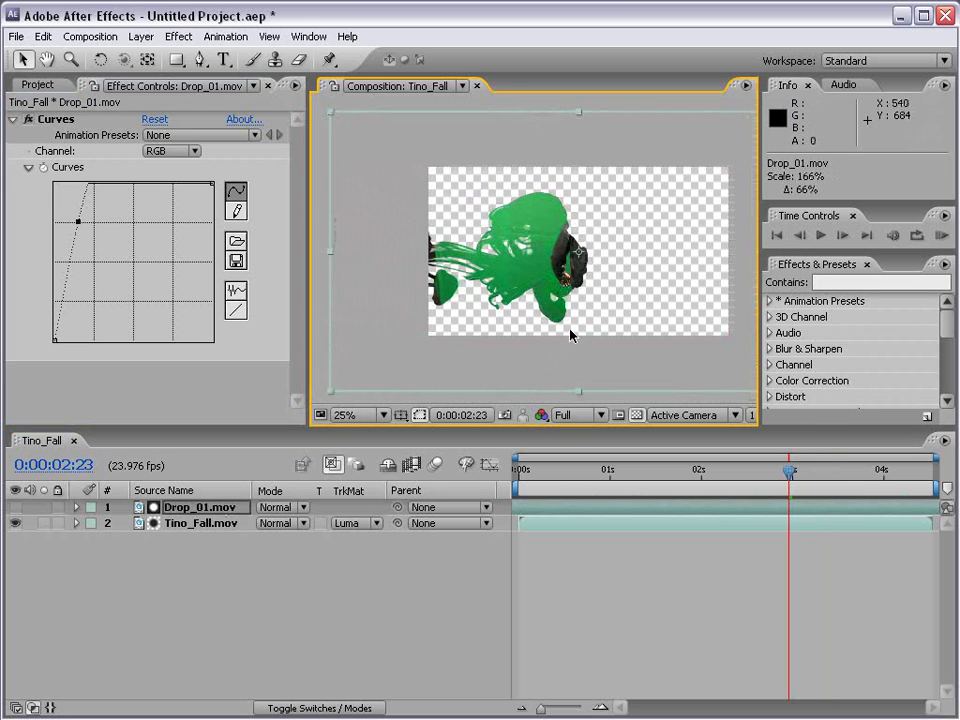
{"action": "left_click_drag", "start_coordinate": [556, 333], "coordinate": [568, 311]}
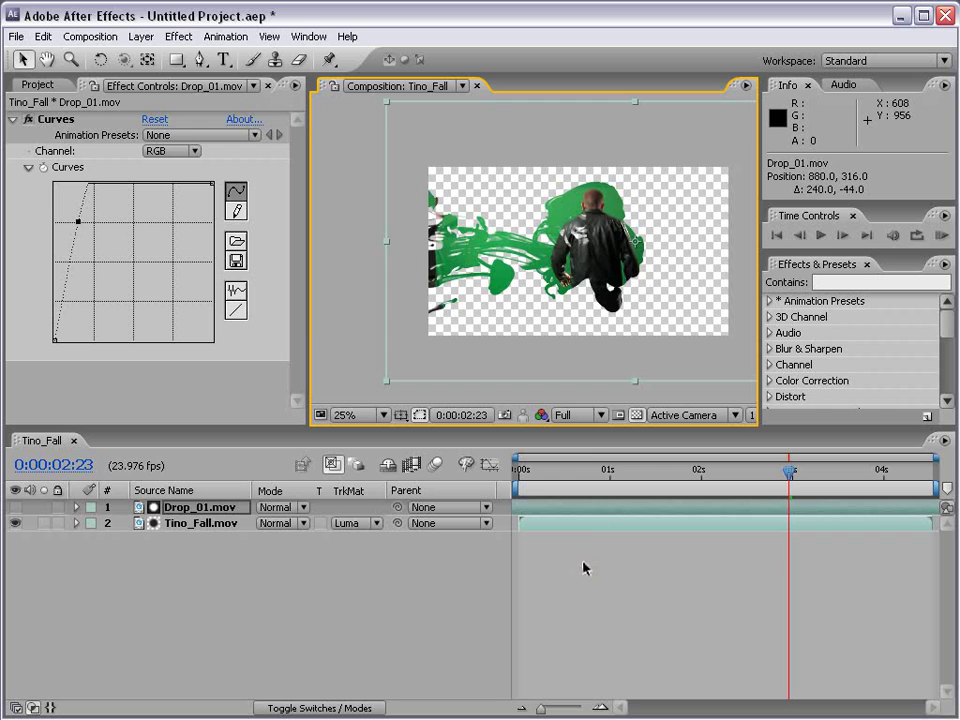
Step: Set Tino_Fall.mov's track matte to Luma Inverted Matte
{"action": "left_click", "coordinate": [157, 524]}
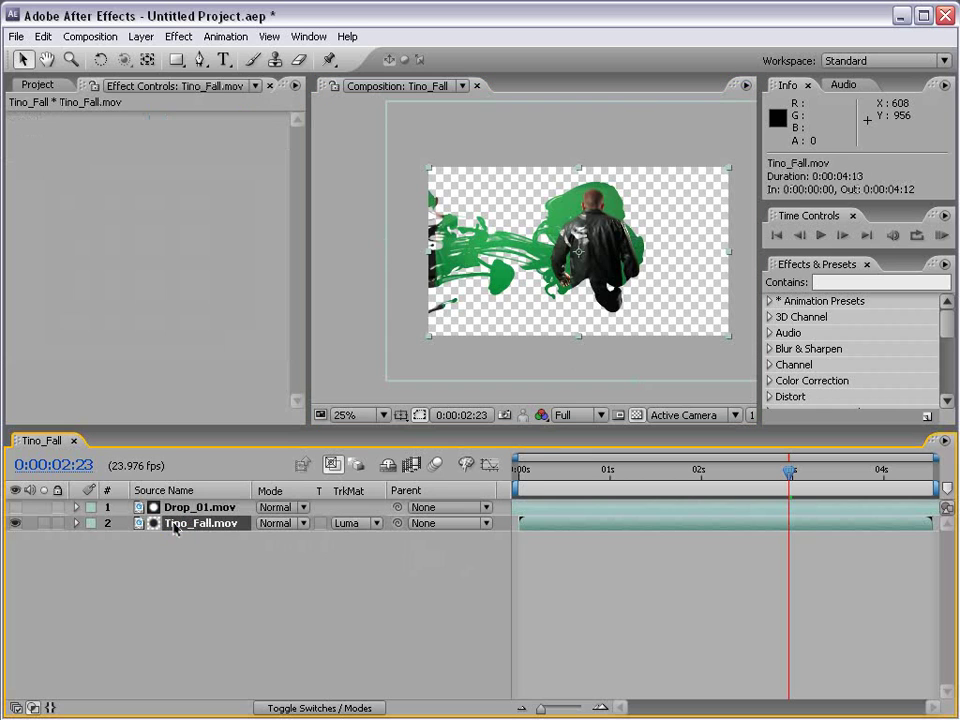
{"action": "left_click", "coordinate": [366, 525]}
{"action": "left_click", "coordinate": [414, 539]}
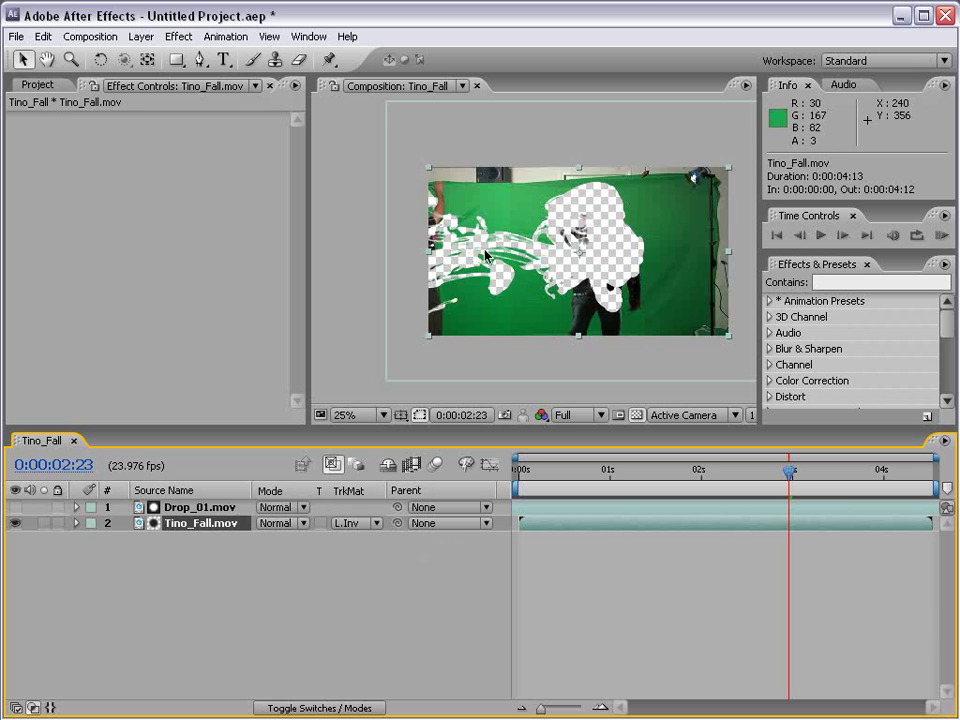
{"action": "left_click", "coordinate": [38, 85]}
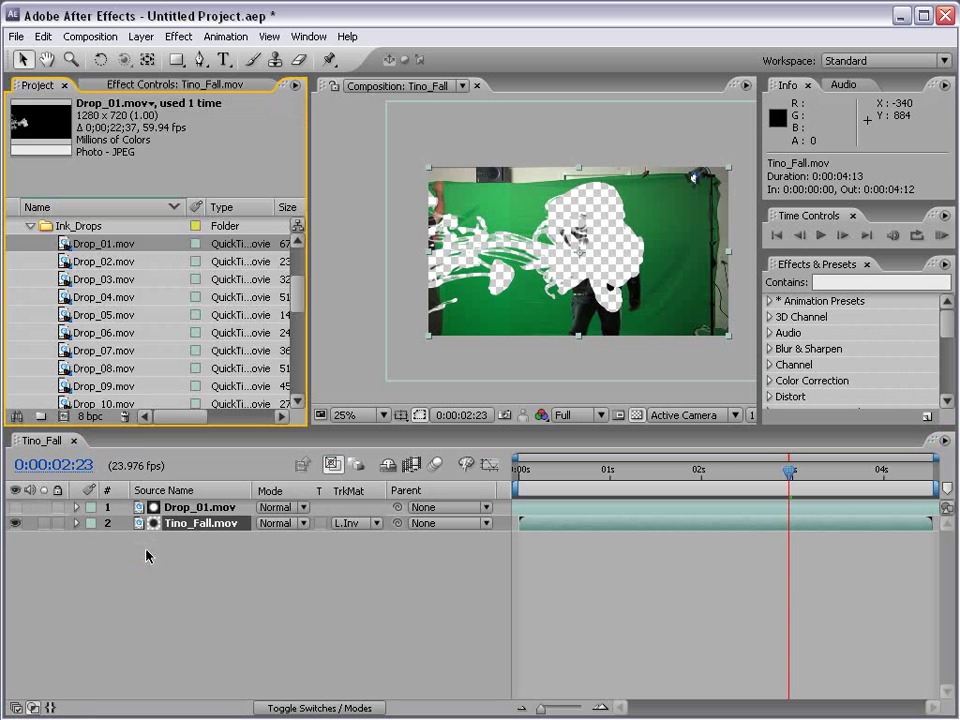
Step: Collapse Ink_Drops and Riot_Gear_FX, then expand Images and select cloud.jpg
{"action": "left_click", "coordinate": [31, 226]}
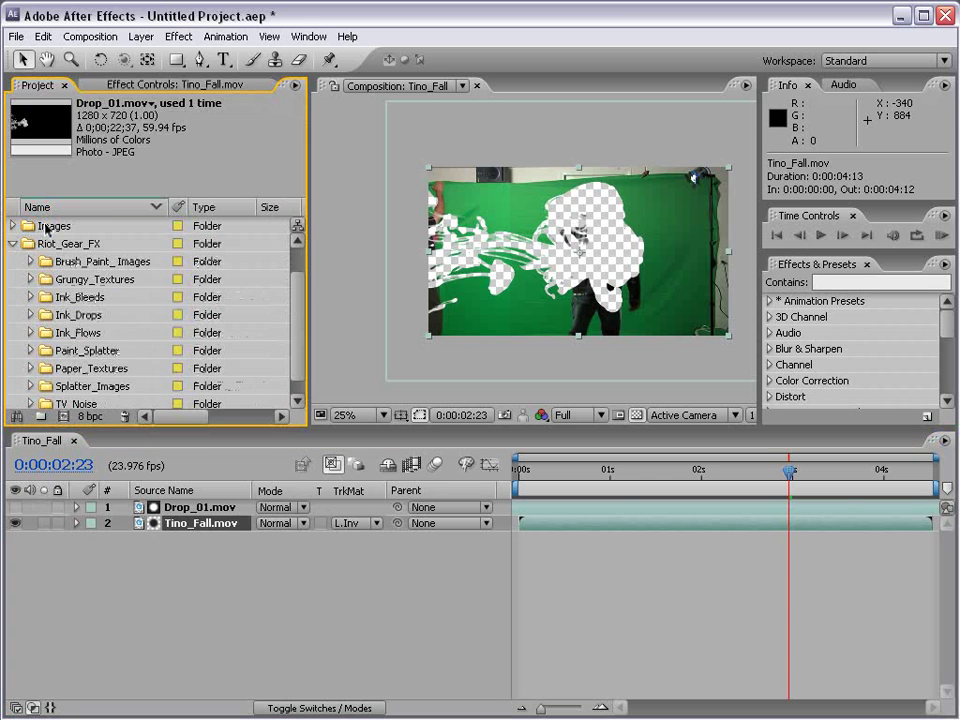
{"action": "scroll", "coordinate": [296, 317], "scroll_direction": "up", "scroll_amount": 2}
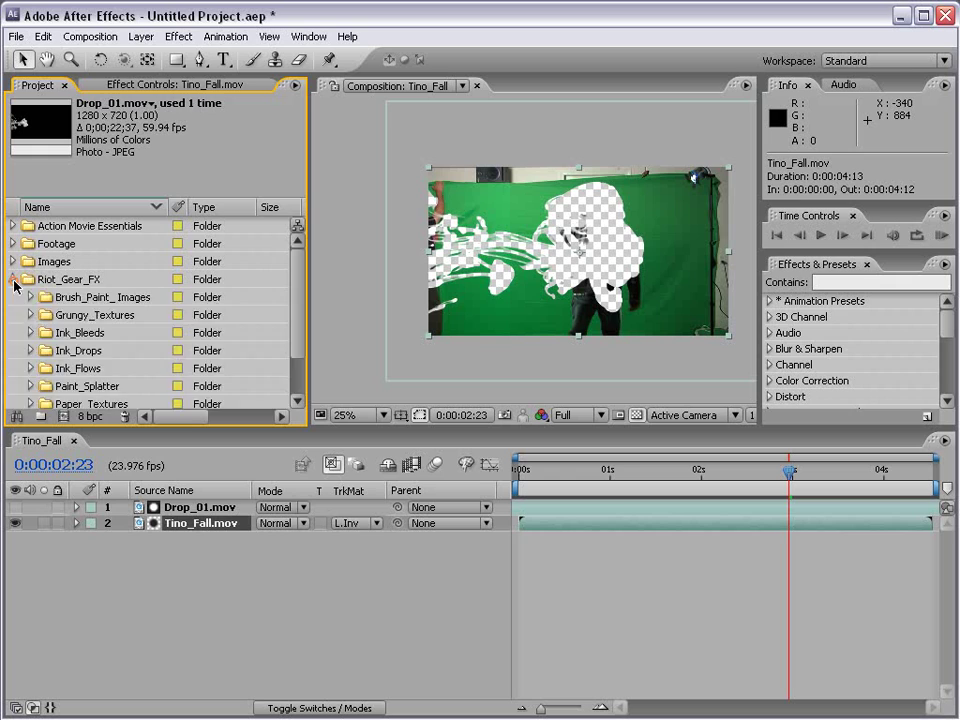
{"action": "left_click", "coordinate": [12, 279]}
{"action": "left_click", "coordinate": [12, 262]}
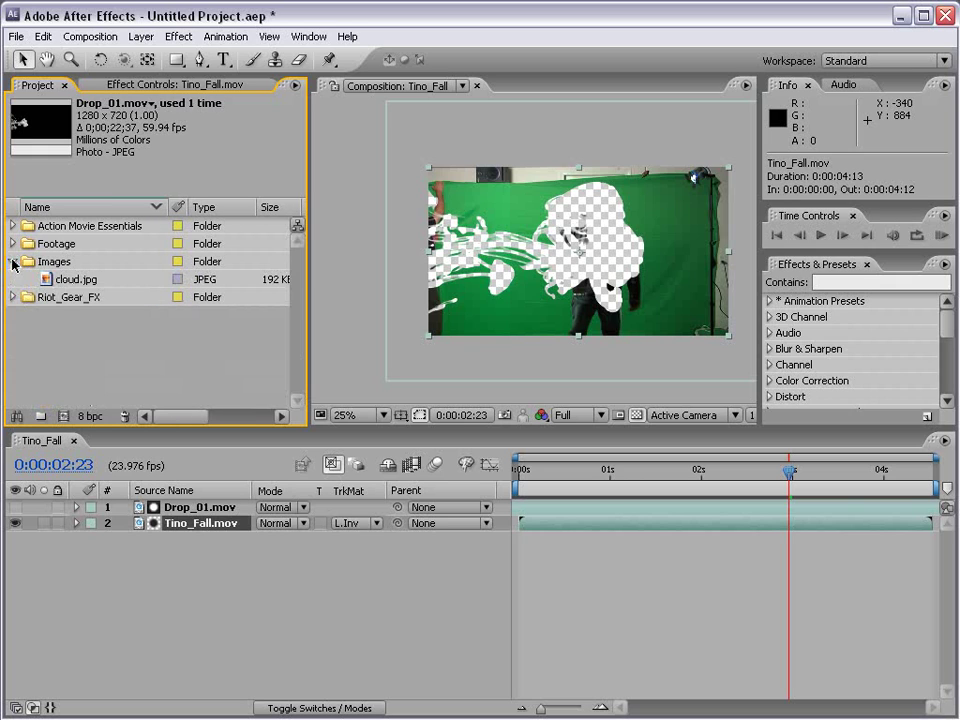
{"action": "left_click", "coordinate": [80, 281]}
Step: Alt-drag cloud.jpg onto the Tino_Fall.mov layer to replace its source
{"action": "left_click_drag", "start_coordinate": [78, 283], "coordinate": [195, 546]}
{"action": "left_click", "coordinate": [180, 524]}
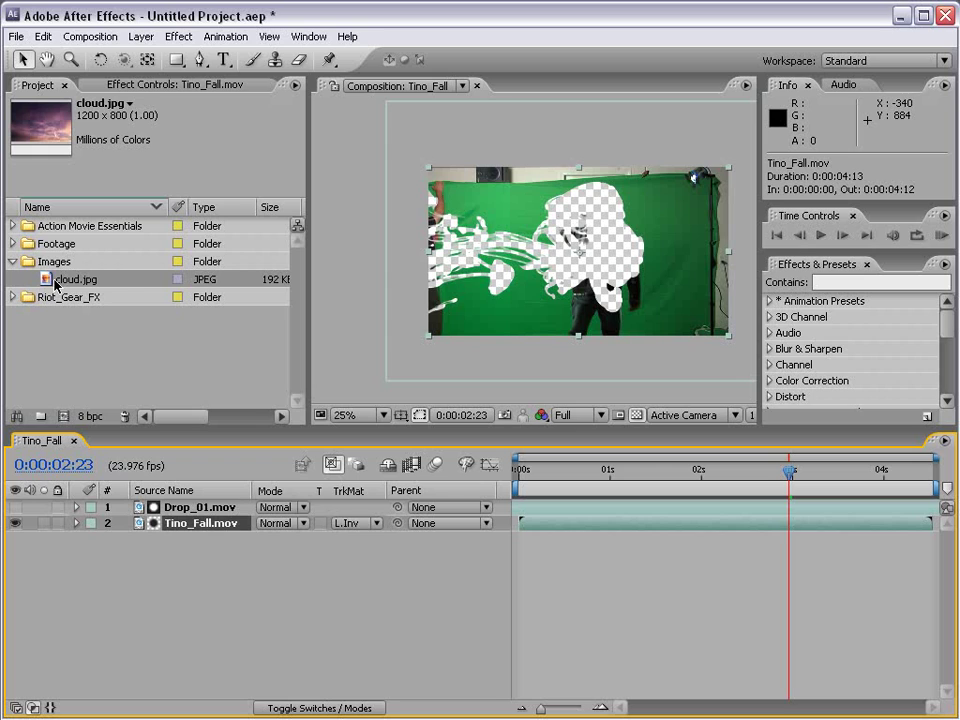
{"action": "left_click_drag", "start_coordinate": [47, 283], "coordinate": [177, 528]}
{"action": "key", "text": "alt"}
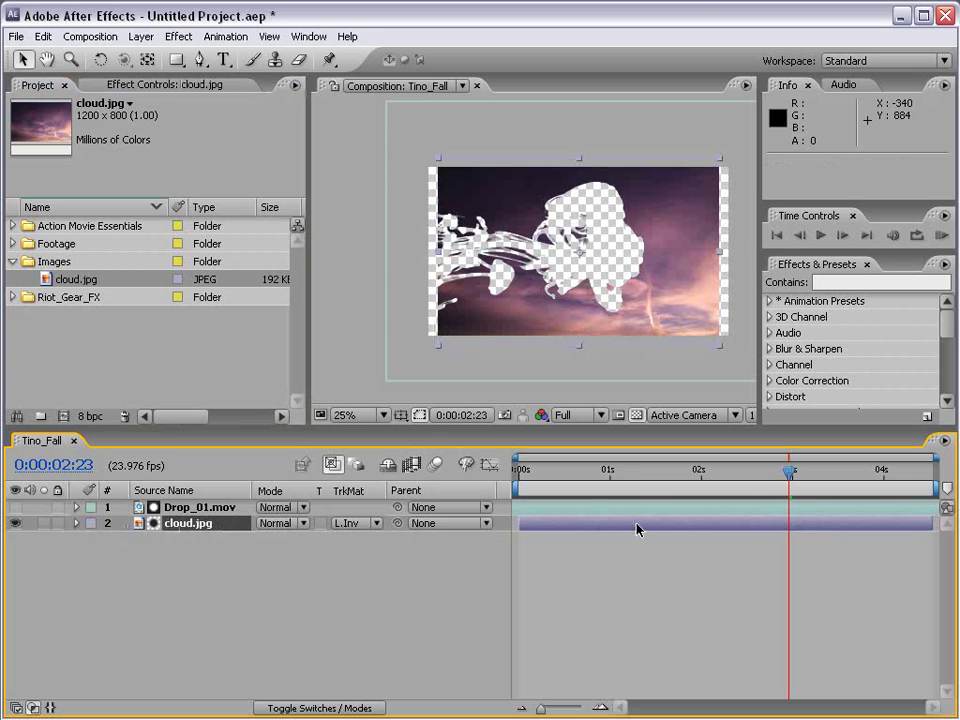
Step: Scale the cloud layer to 110% and toggle the transparency grid off and on
{"action": "left_click_drag", "start_coordinate": [722, 347], "coordinate": [735, 358]}
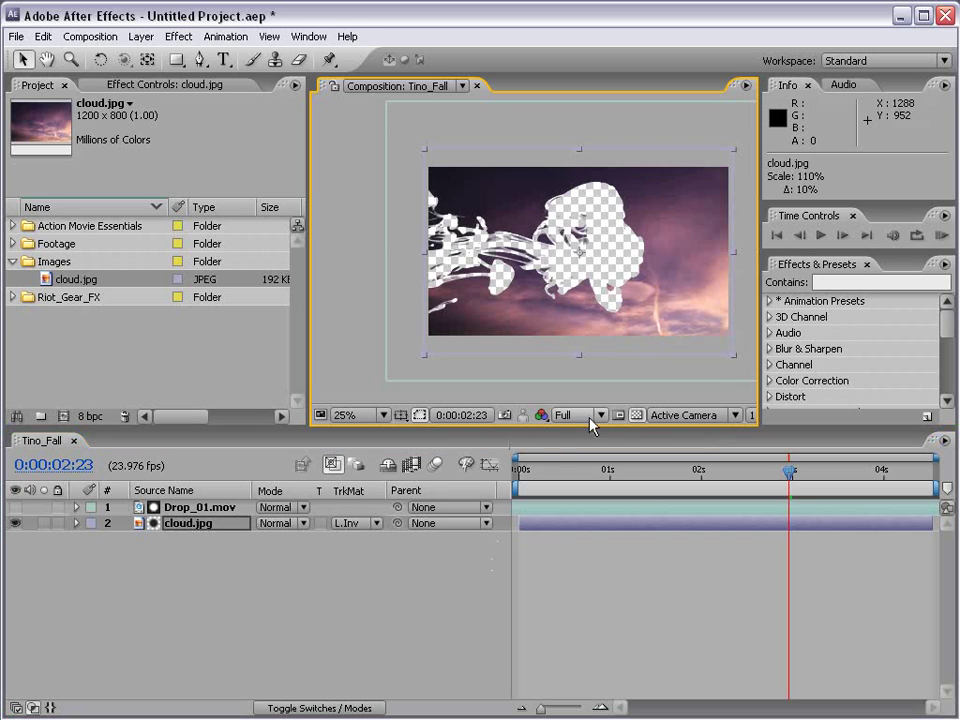
{"action": "left_click", "coordinate": [637, 415]}
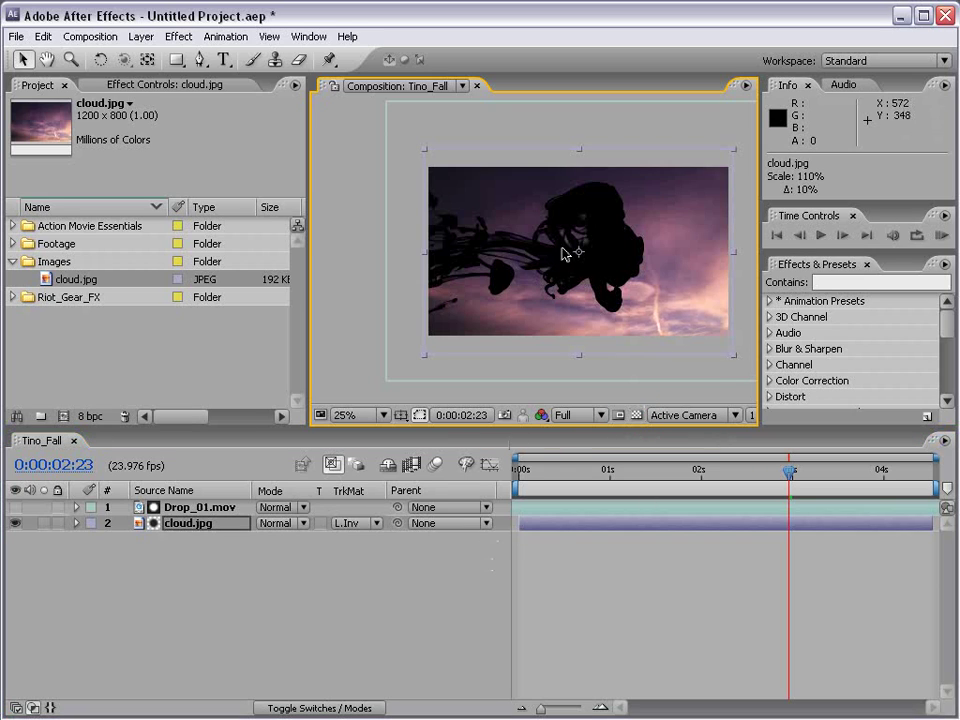
{"action": "left_click", "coordinate": [638, 415]}
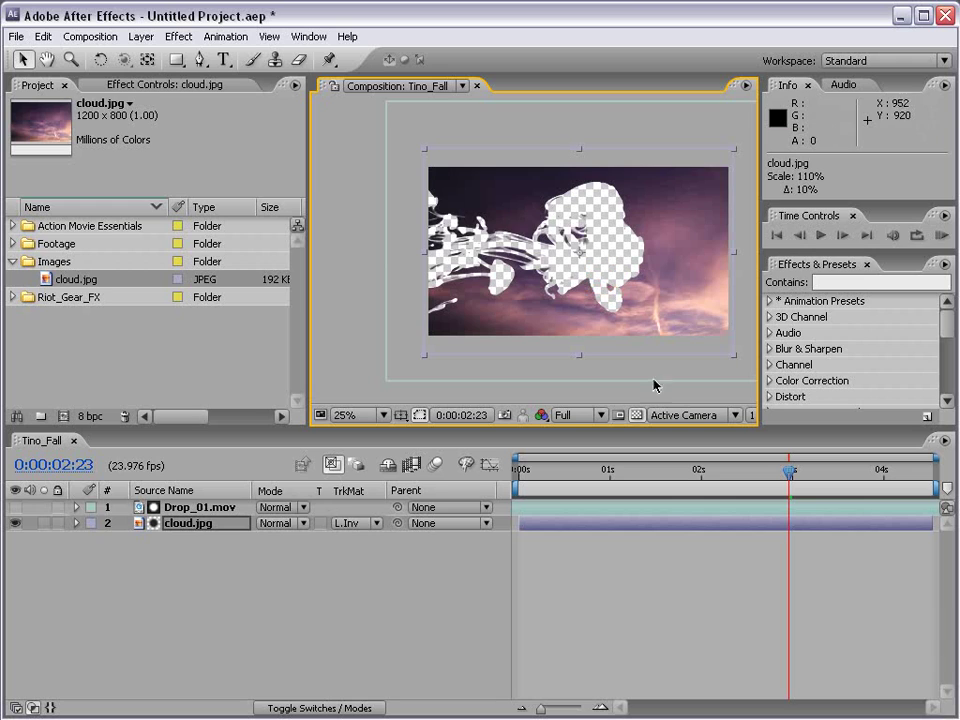
Step: Add Mall Video from the Footage folder as layer 3 and shift it slightly
{"action": "left_click", "coordinate": [12, 243]}
{"action": "left_click", "coordinate": [79, 279]}
{"action": "left_click_drag", "start_coordinate": [77, 261], "coordinate": [574, 538]}
{"action": "mouse_move", "coordinate": [571, 254]}
{"action": "left_mouse_down"}
{"action": "mouse_move", "coordinate": [593, 262]}
{"action": "mouse_move", "coordinate": [559, 246]}
{"action": "mouse_move", "coordinate": [563, 253]}
{"action": "left_mouse_up"}
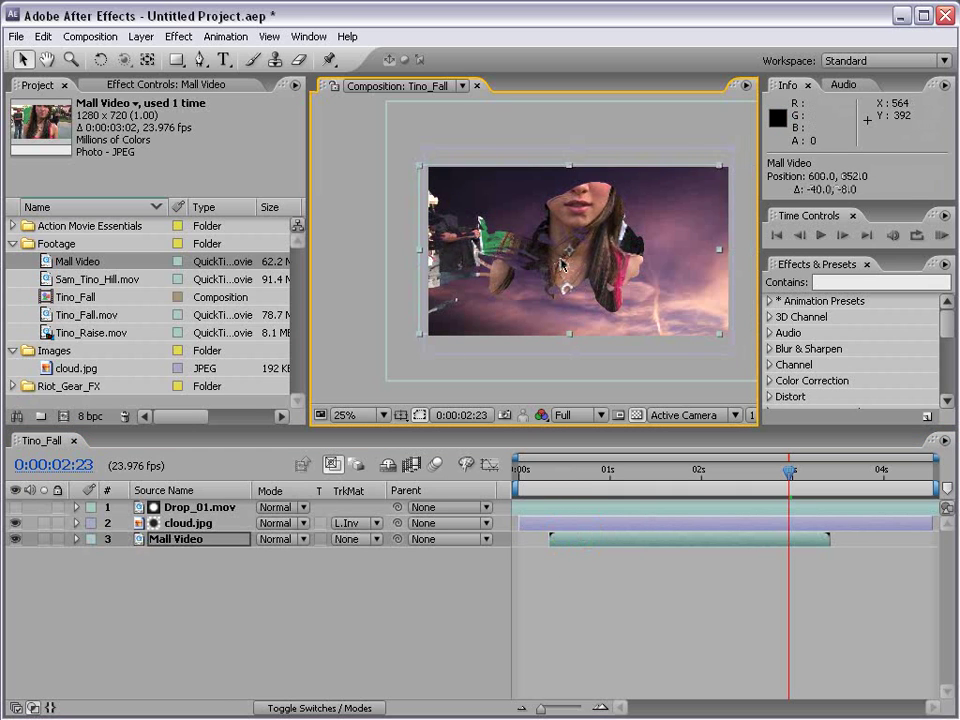
{"action": "left_click", "coordinate": [12, 524]}
{"action": "left_click", "coordinate": [12, 524]}
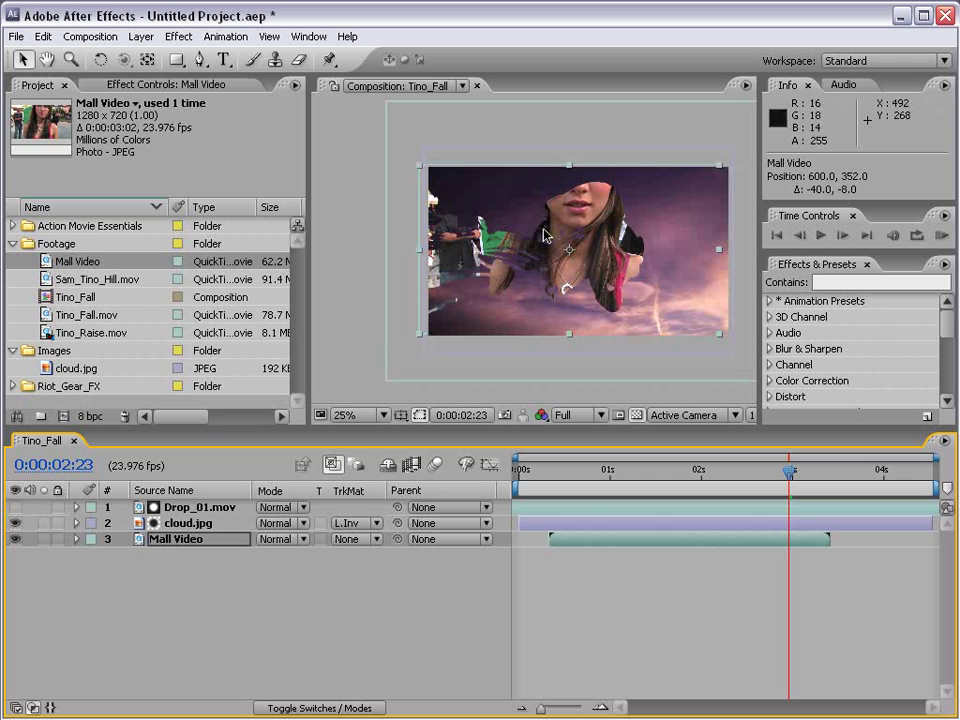
{"action": "left_click_drag", "start_coordinate": [639, 480], "coordinate": [609, 480]}
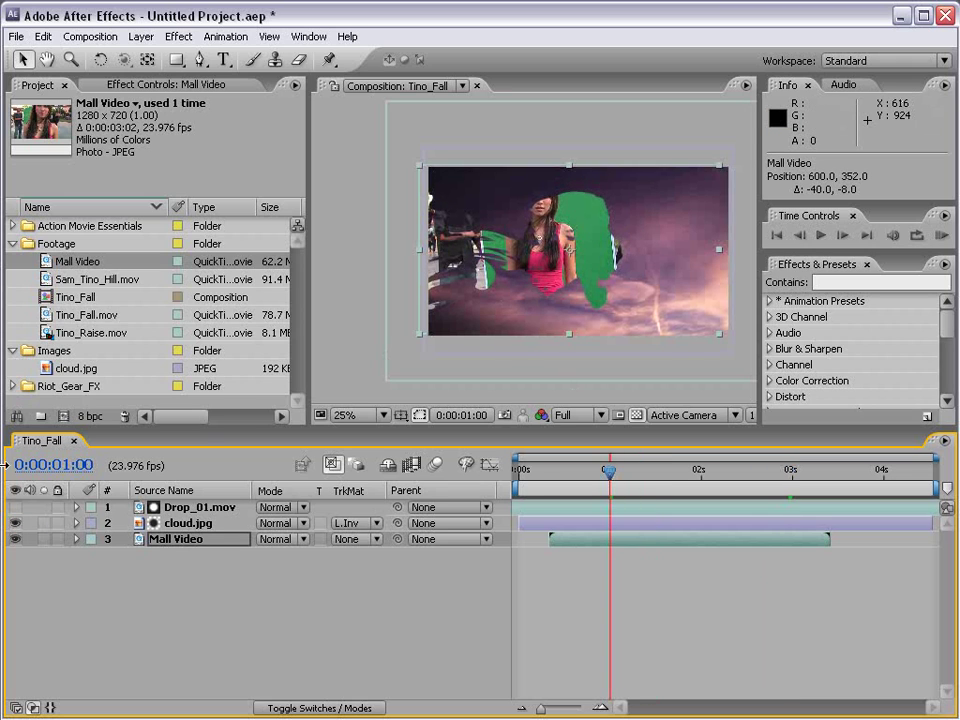
Step: Reposition the Drop_01 ink matte so Mall Video shows through the splash hole
{"action": "left_click", "coordinate": [198, 507]}
{"action": "left_click", "coordinate": [13, 507]}
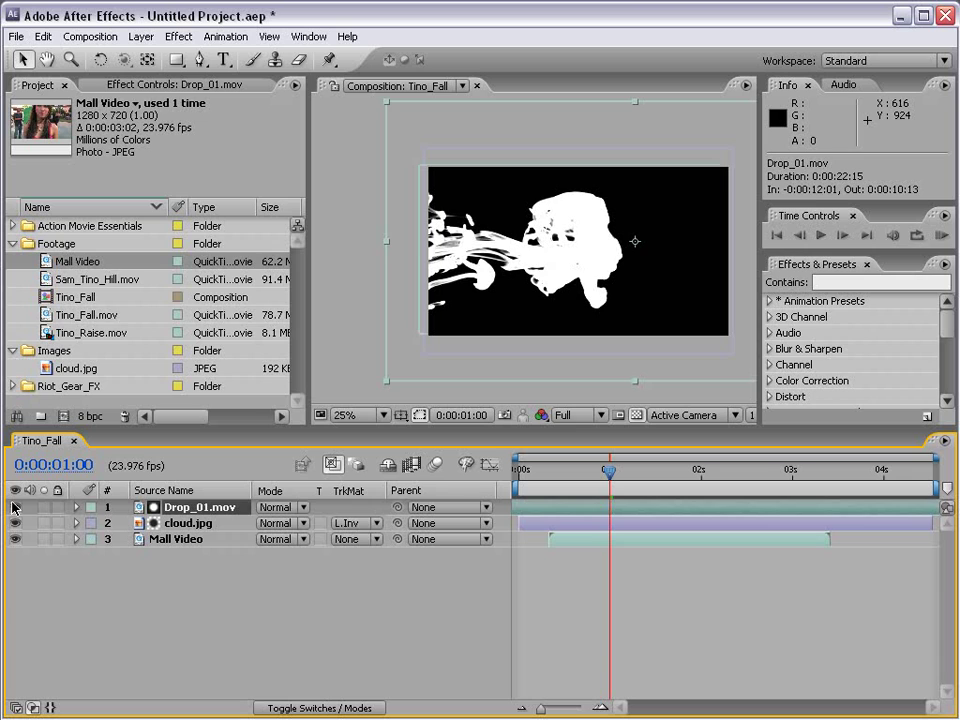
{"action": "left_click", "coordinate": [13, 507]}
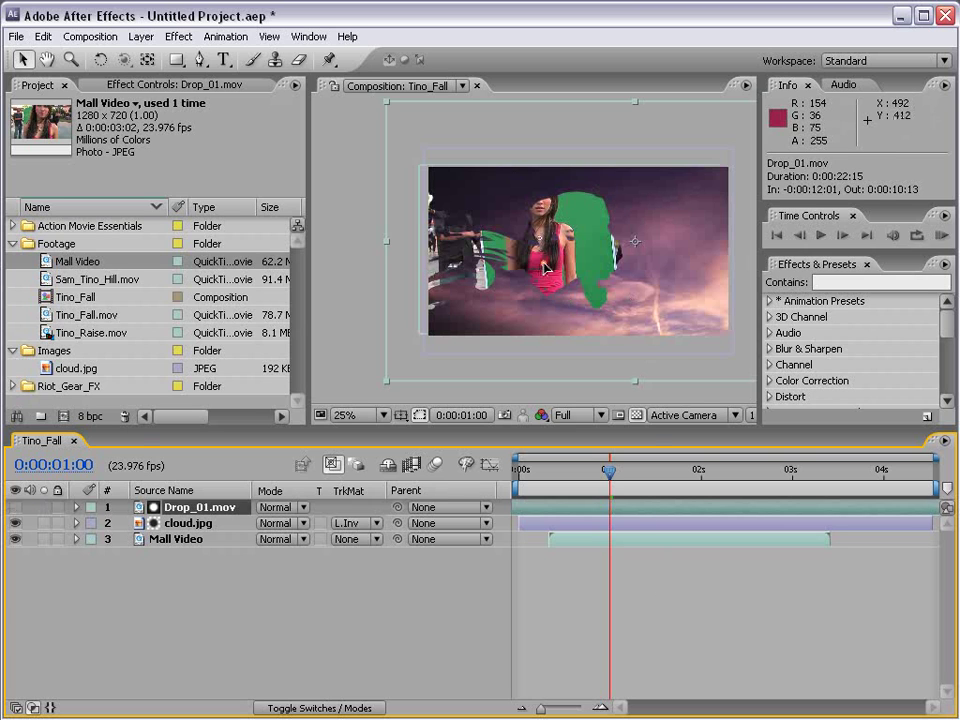
{"action": "left_click_drag", "start_coordinate": [549, 271], "coordinate": [517, 246]}
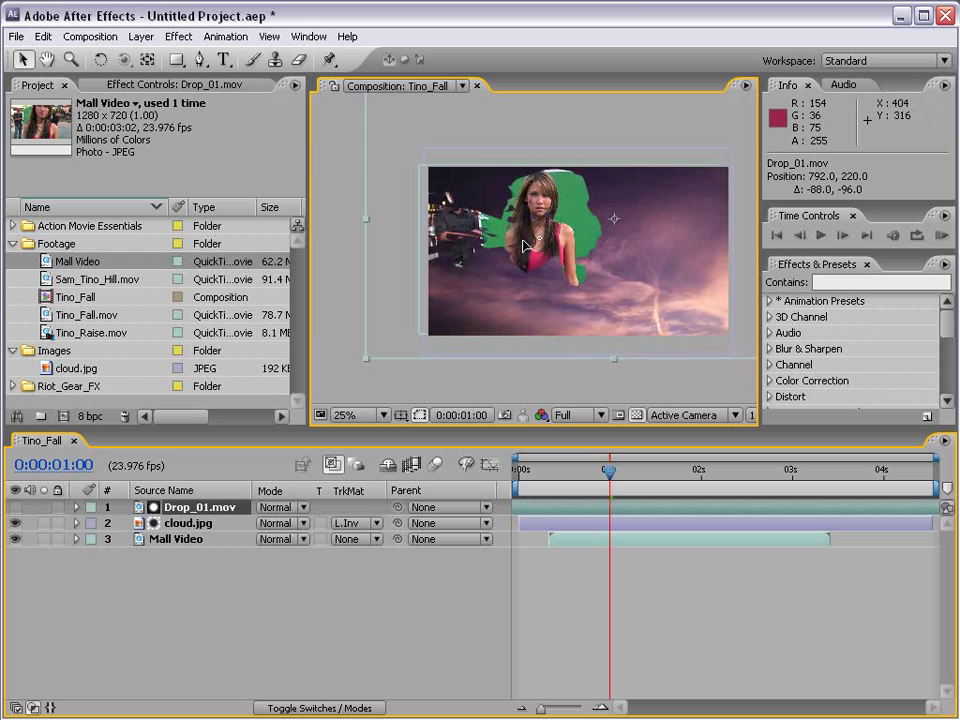
{"action": "mouse_move", "coordinate": [602, 274]}
{"action": "left_mouse_down"}
{"action": "mouse_move", "coordinate": [636, 298]}
{"action": "mouse_move", "coordinate": [615, 283]}
{"action": "left_mouse_up"}
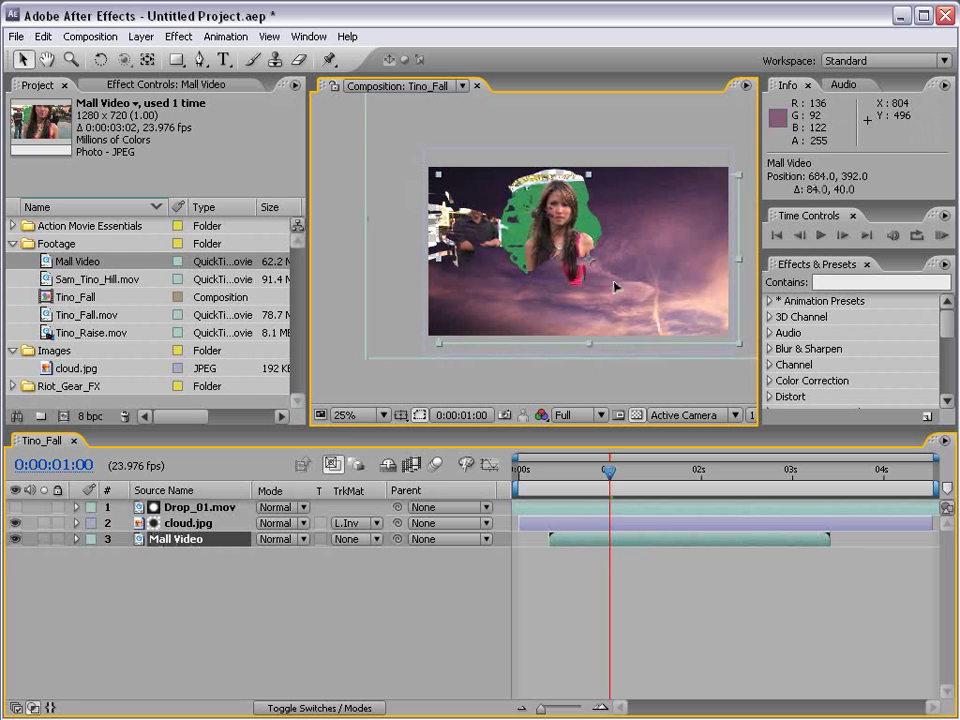
{"action": "left_click", "coordinate": [612, 509]}
{"action": "left_click_drag", "start_coordinate": [459, 260], "coordinate": [684, 368]}
Step: Rotate Drop_01 to -90°, move it up-left, and preview the comp at 50% zoom
{"action": "key", "text": "w"}
{"action": "key", "text": "v"}
{"action": "left_click_drag", "start_coordinate": [653, 311], "coordinate": [576, 242]}
{"action": "left_click", "coordinate": [628, 574]}
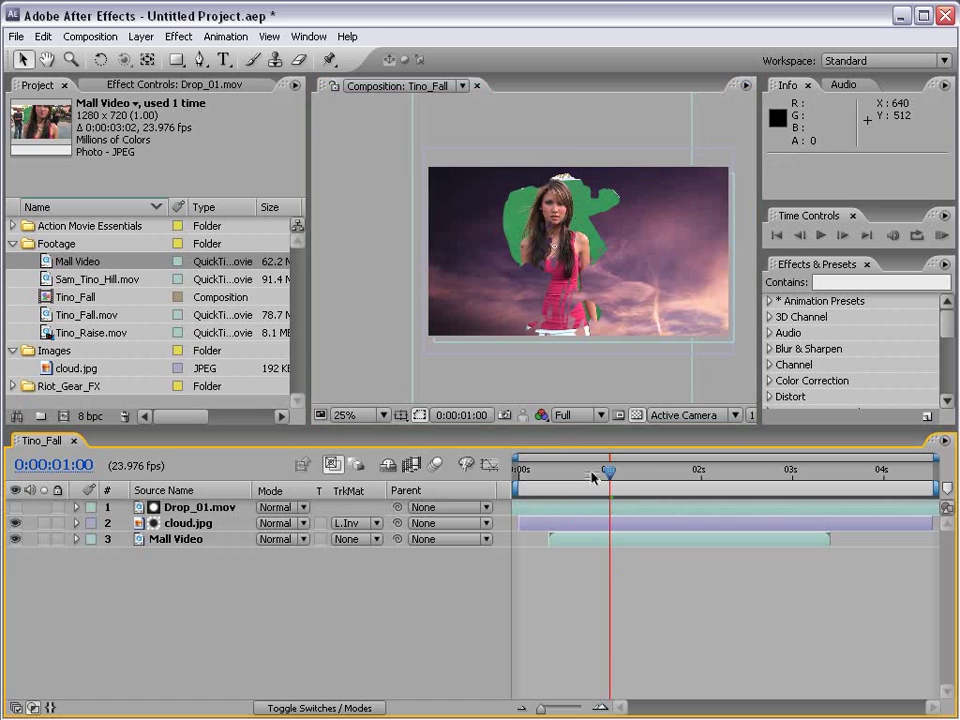
{"action": "left_click_drag", "start_coordinate": [609, 470], "coordinate": [691, 486]}
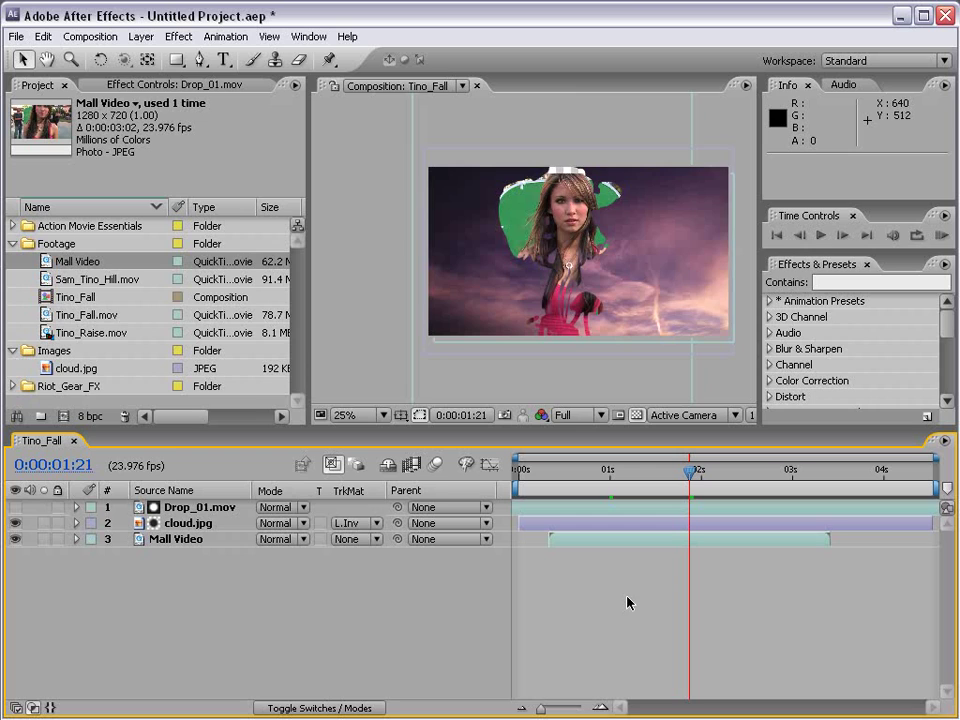
{"action": "scroll", "coordinate": [607, 307], "scroll_direction": "up", "scroll_amount": 1}
{"action": "key", "text": "h"}
{"action": "left_click_drag", "start_coordinate": [658, 279], "coordinate": [600, 278]}
{"action": "key", "text": "v"}
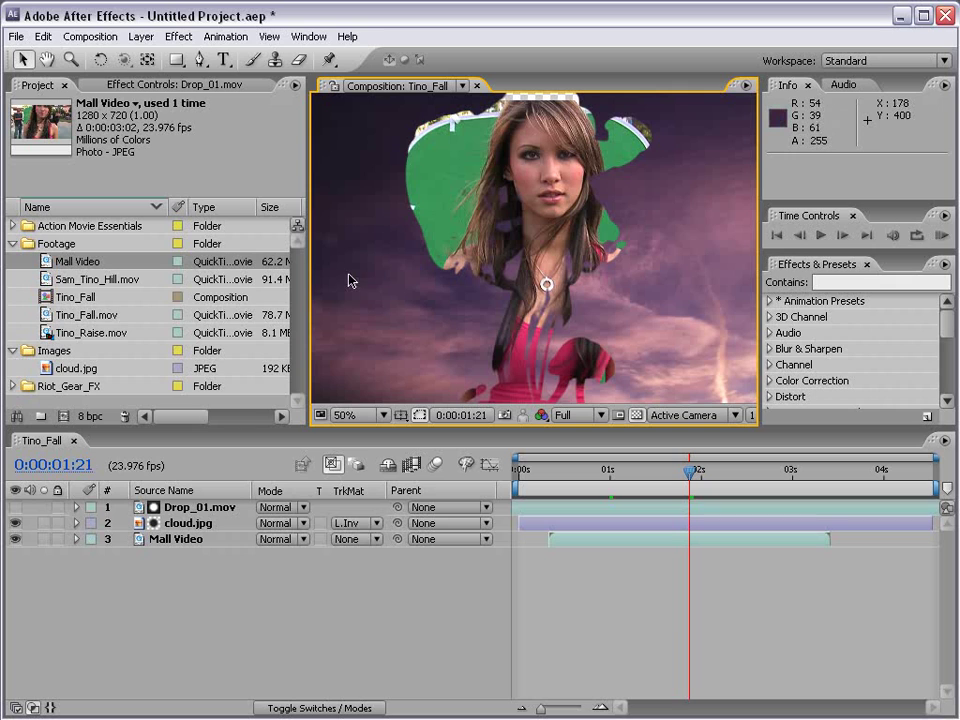
Step: Turn off the video switches of Drop_01.mov, cloud.jpg and Mall Video together
{"action": "left_click_drag", "start_coordinate": [12, 509], "coordinate": [15, 537]}
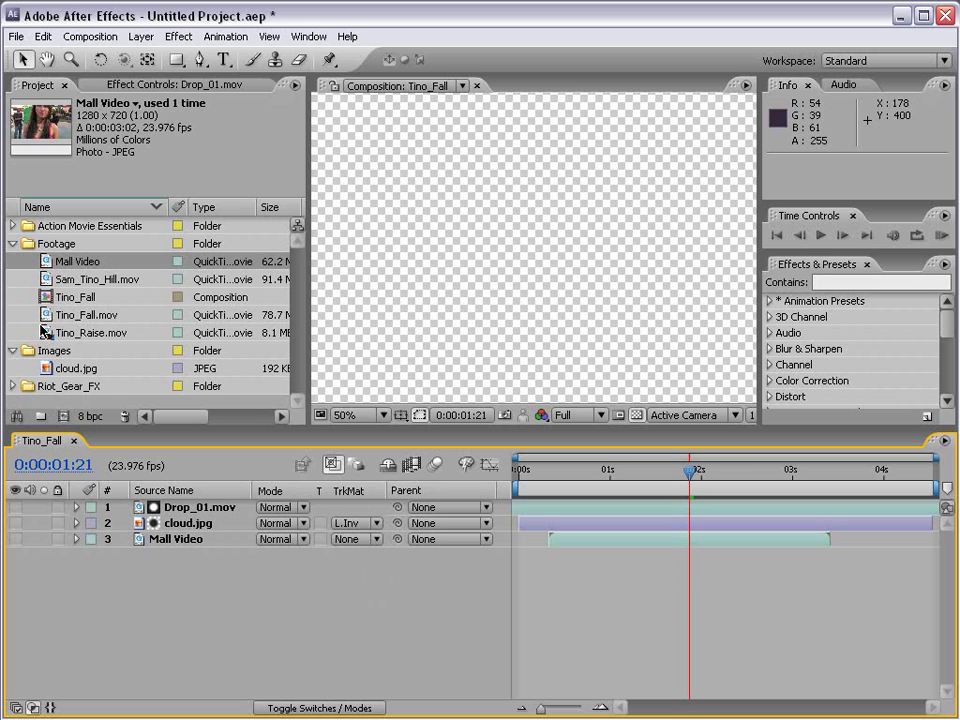
Step: Add Tino_Fall.mov as a new bottom layer and apply the Keylight effect to it
{"action": "left_click_drag", "start_coordinate": [44, 316], "coordinate": [546, 593]}
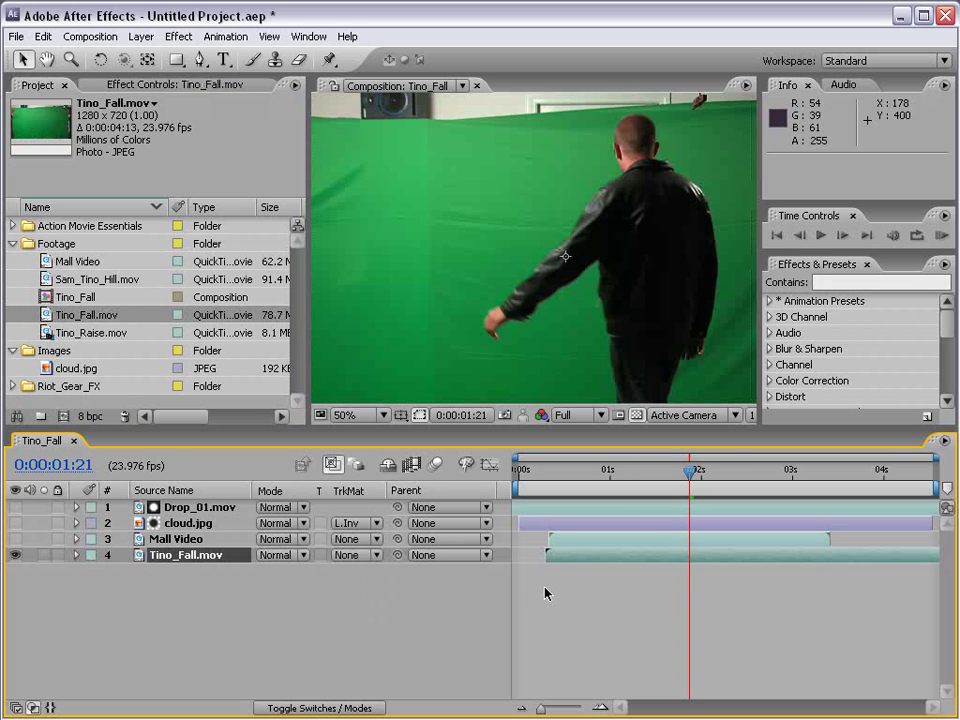
{"action": "scroll", "coordinate": [615, 242], "scroll_direction": "down", "scroll_amount": 2}
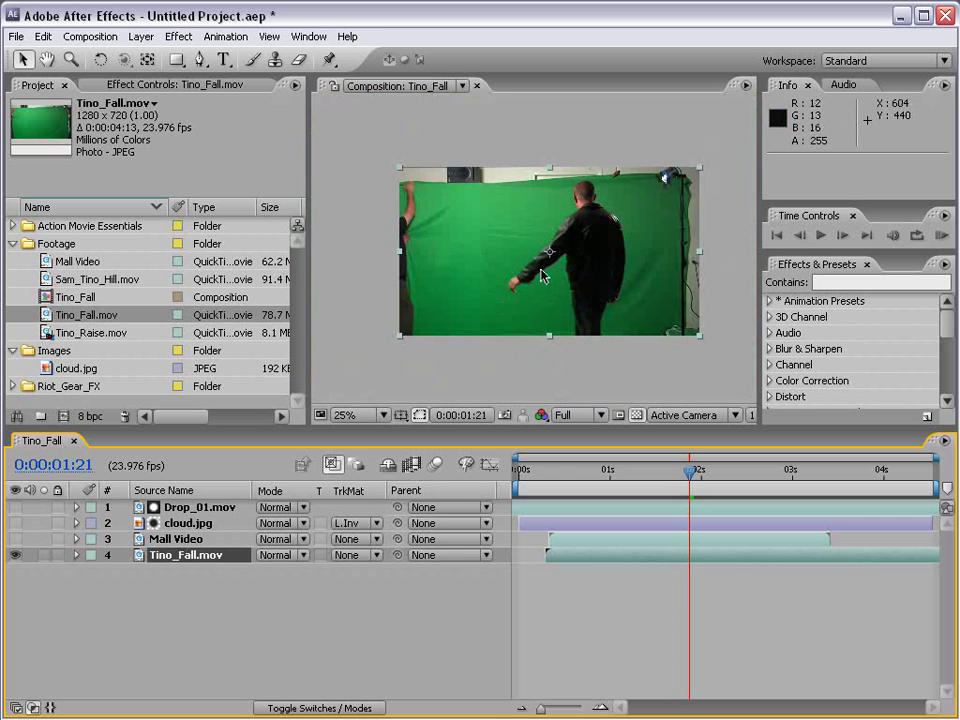
{"action": "left_click", "coordinate": [186, 37]}
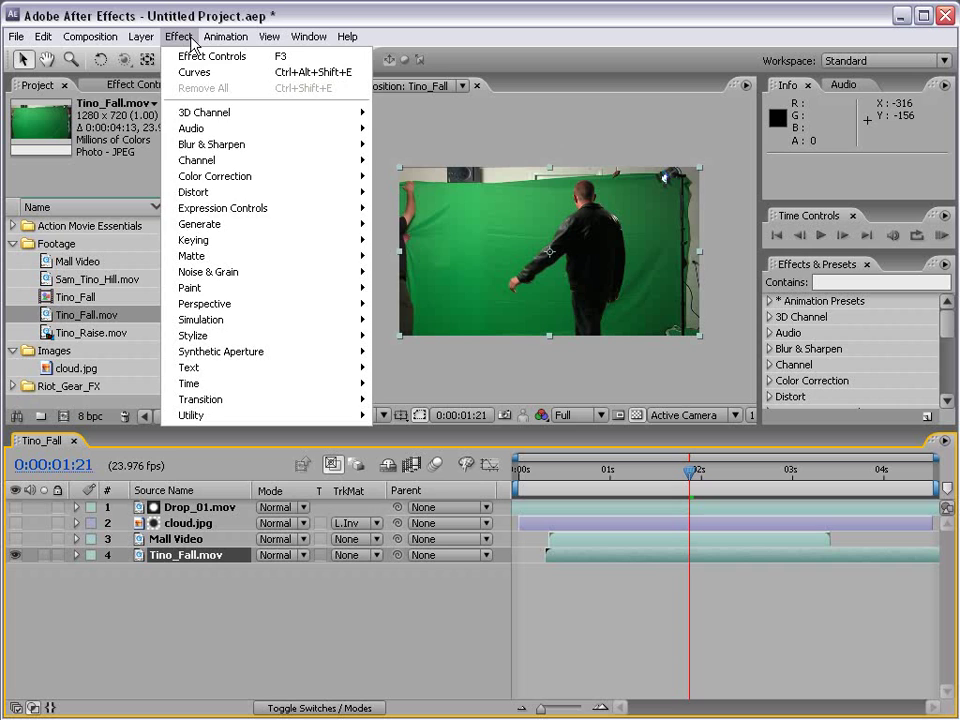
{"action": "mouse_move", "coordinate": [311, 245]}
{"action": "left_click", "coordinate": [442, 353]}
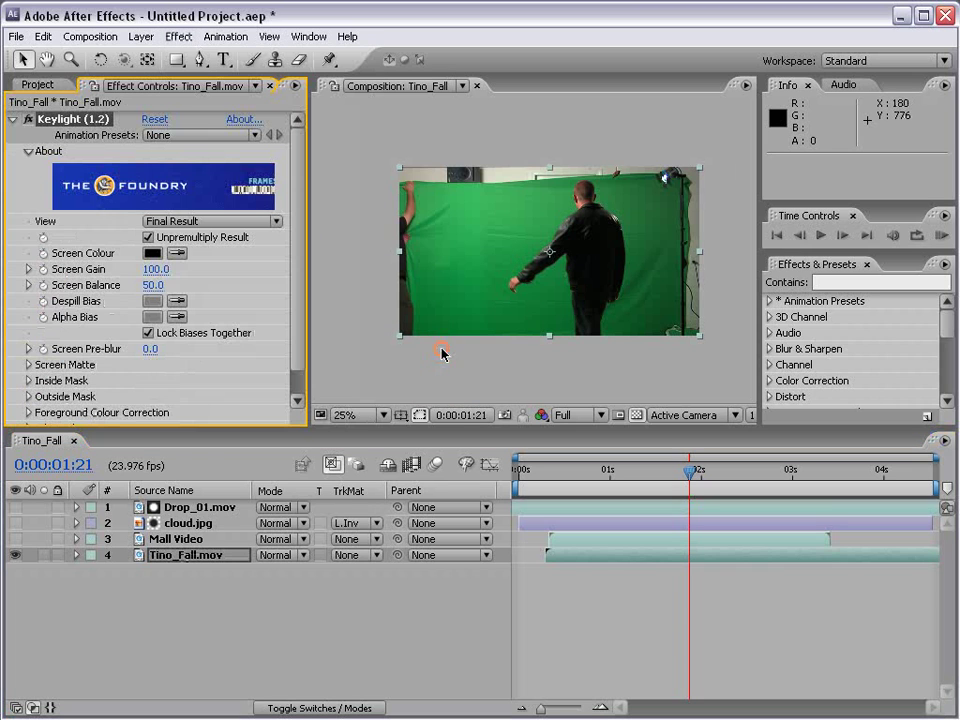
Step: Sample the green screen as Keylight's screen colour and set Screen Matte Clip Black 23, Clip White 81
{"action": "left_click", "coordinate": [177, 253]}
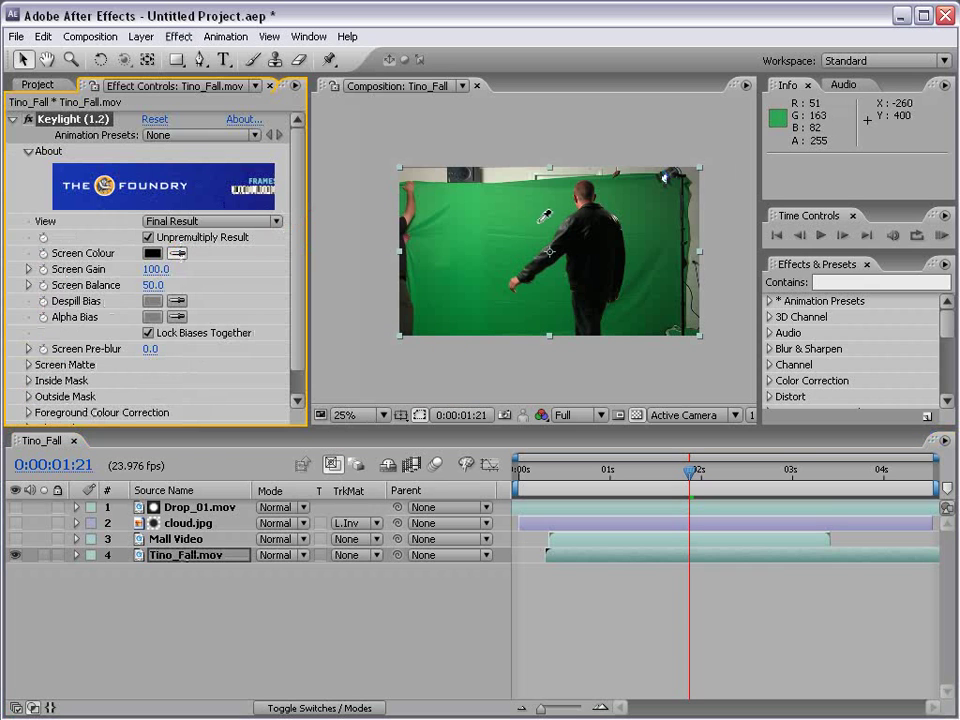
{"action": "left_click", "coordinate": [478, 176]}
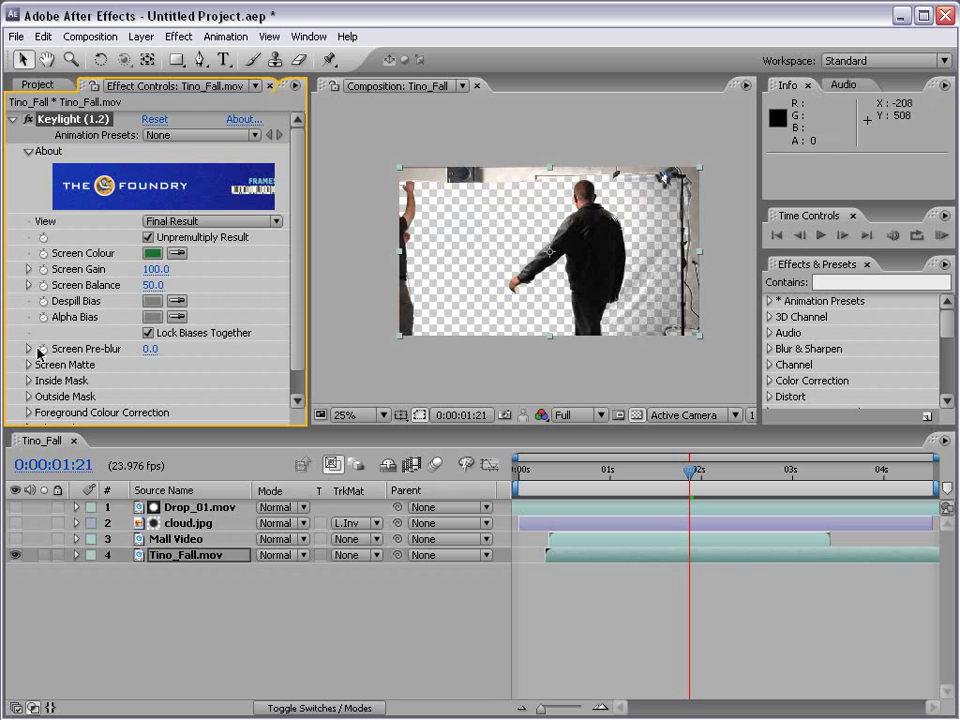
{"action": "left_click", "coordinate": [29, 365]}
{"action": "scroll", "coordinate": [163, 368], "scroll_direction": "down", "scroll_amount": 2}
{"action": "mouse_move", "coordinate": [150, 289]}
{"action": "left_mouse_down"}
{"action": "mouse_move", "coordinate": [163, 311]}
{"action": "mouse_move", "coordinate": [152, 314]}
{"action": "left_mouse_up"}
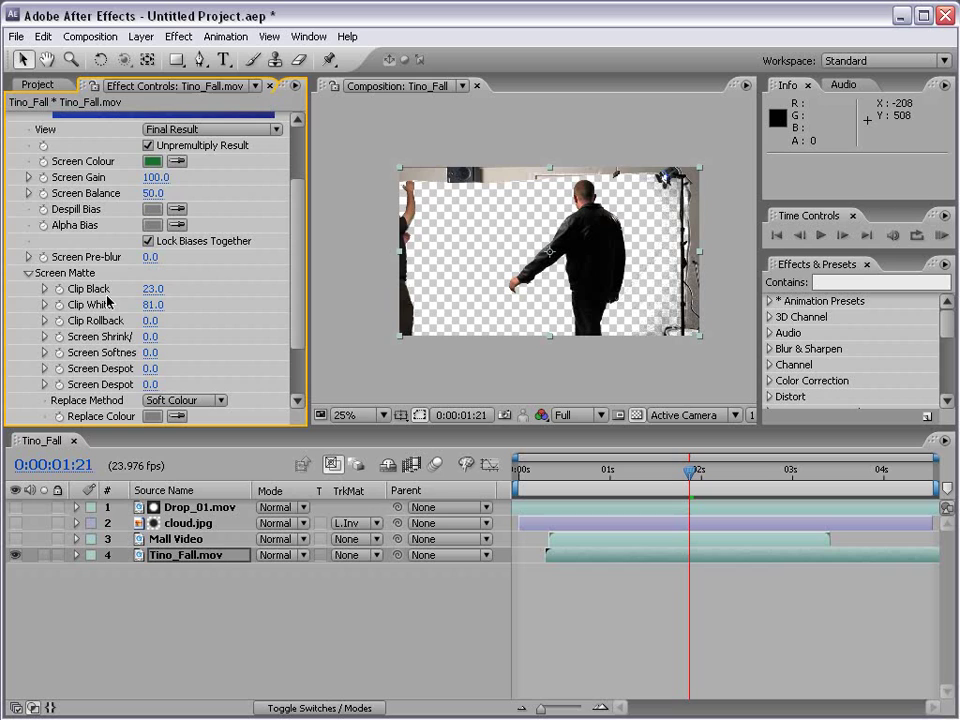
Step: Draw a closed Pen mask around the actor, from the right light stand over the head to the left corners
{"action": "left_click", "coordinate": [200, 60]}
{"action": "left_click", "coordinate": [640, 340]}
{"action": "left_click", "coordinate": [667, 292]}
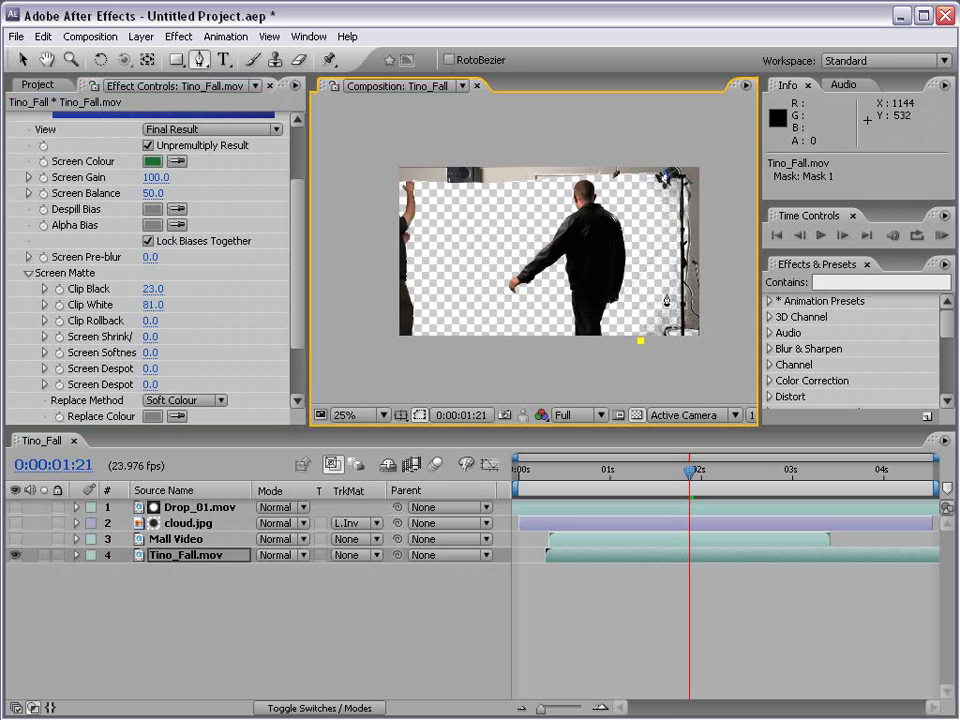
{"action": "left_click", "coordinate": [666, 196]}
{"action": "left_click", "coordinate": [643, 183]}
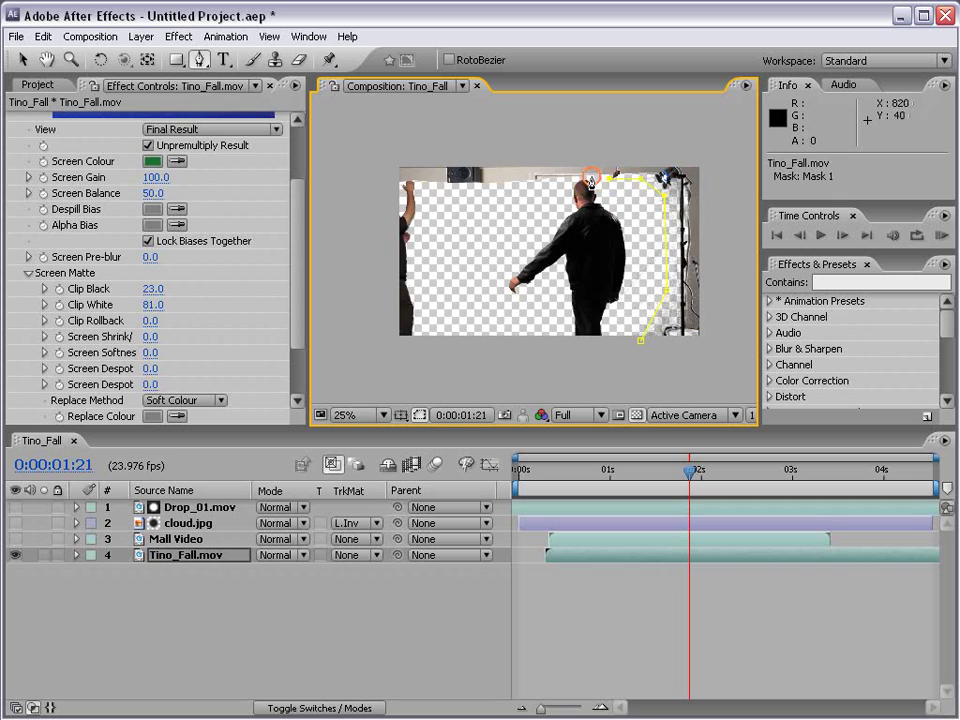
{"action": "left_click", "coordinate": [576, 179]}
{"action": "left_click", "coordinate": [437, 190]}
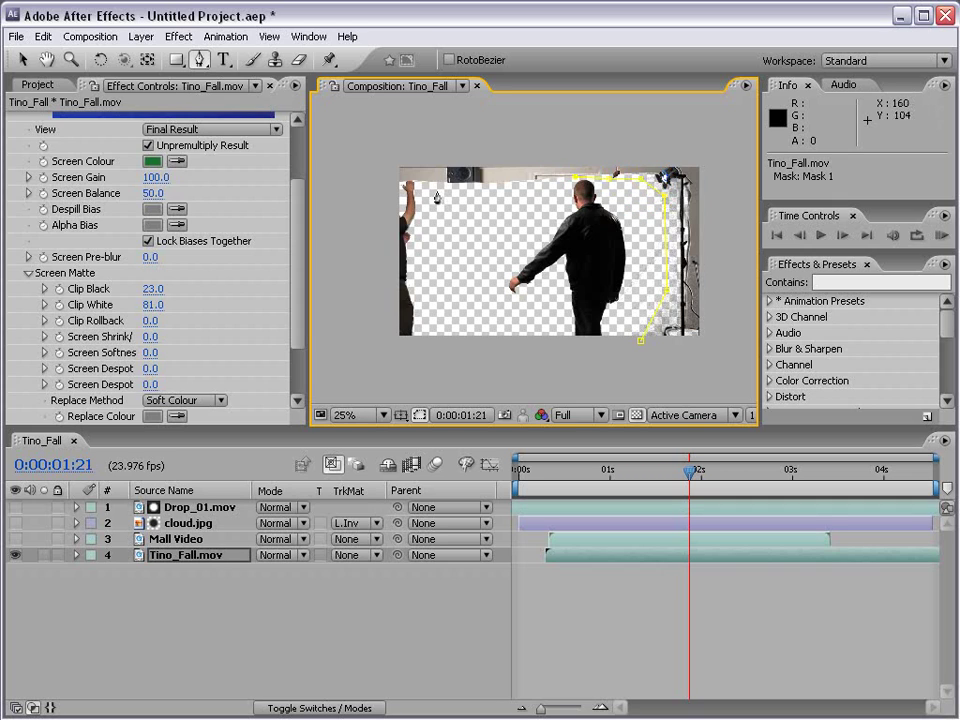
{"action": "left_click", "coordinate": [441, 348]}
{"action": "left_click", "coordinate": [641, 345]}
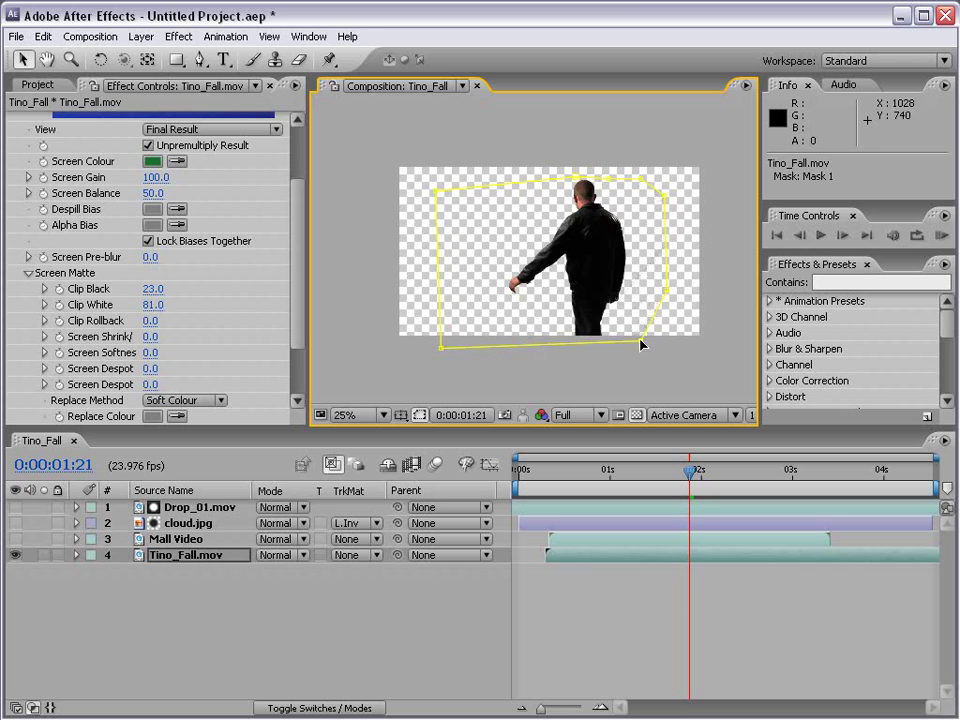
{"action": "left_click", "coordinate": [656, 611]}
Step: Set cloud.jpg's track matte to None, move it below Tino_Fall.mov and make it visible
{"action": "left_click", "coordinate": [621, 510]}
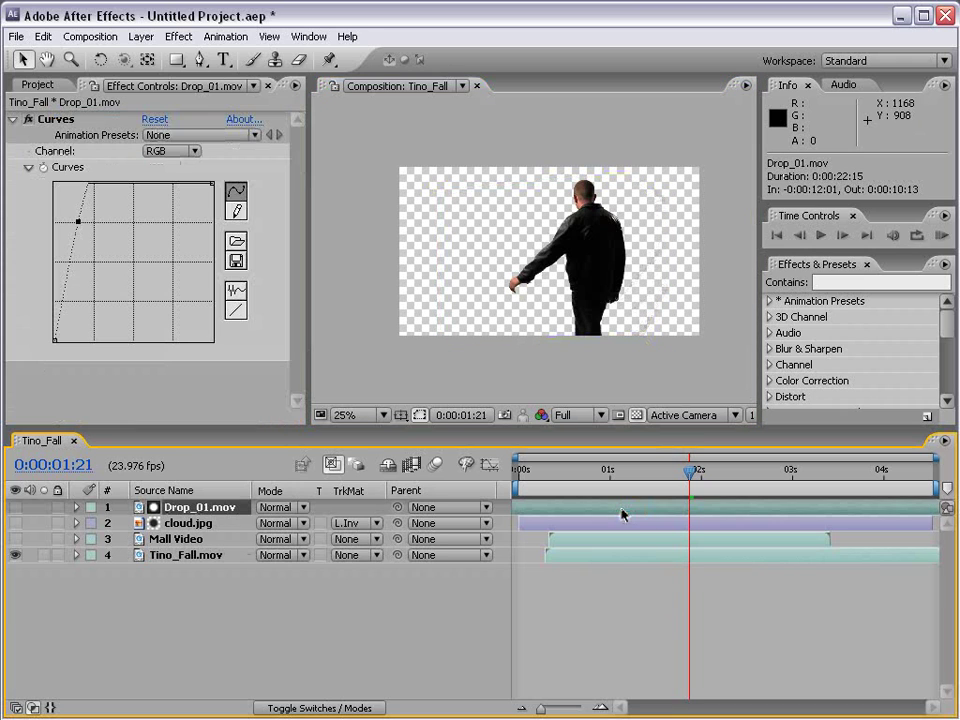
{"action": "left_click", "coordinate": [617, 557]}
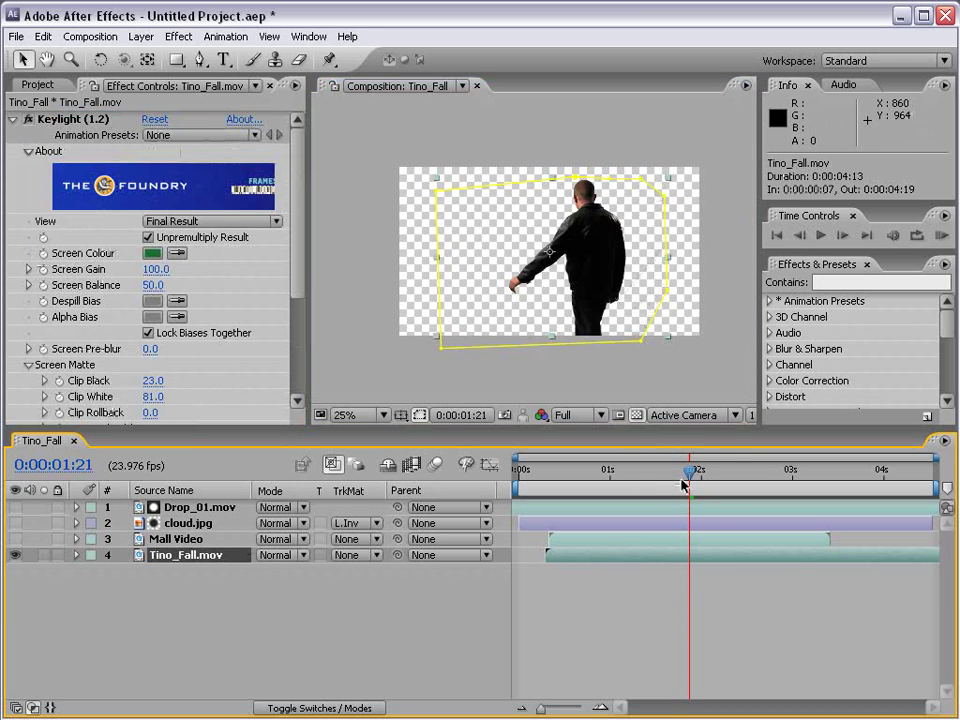
{"action": "mouse_move", "coordinate": [689, 472]}
{"action": "left_mouse_down"}
{"action": "mouse_move", "coordinate": [746, 472]}
{"action": "mouse_move", "coordinate": [701, 474]}
{"action": "left_mouse_up"}
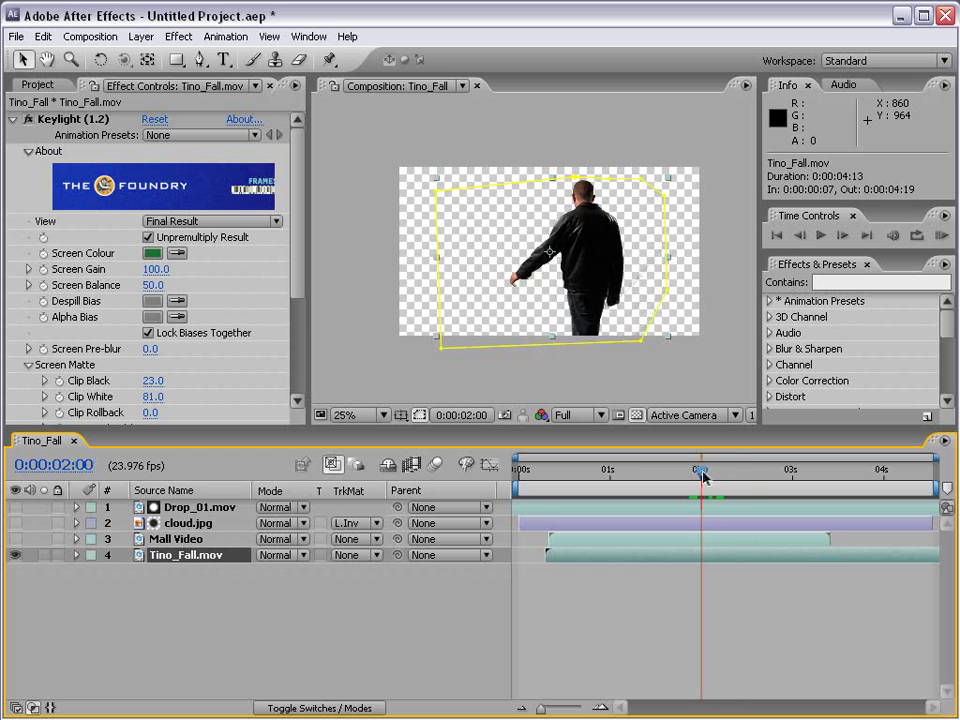
{"action": "left_click", "coordinate": [202, 525]}
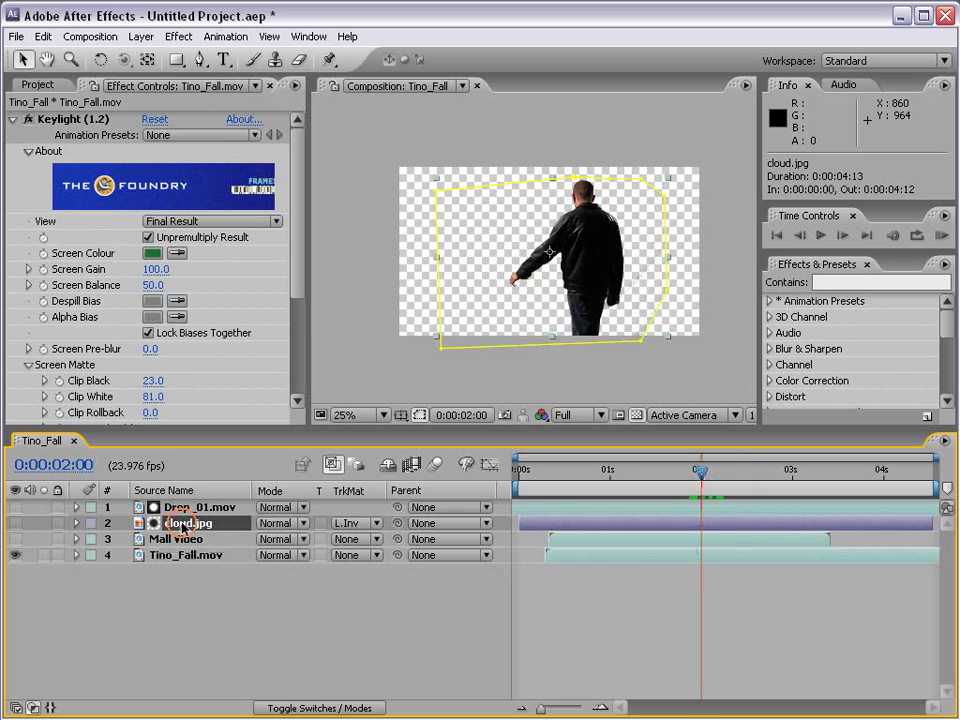
{"action": "left_click", "coordinate": [365, 523]}
{"action": "left_click", "coordinate": [362, 450]}
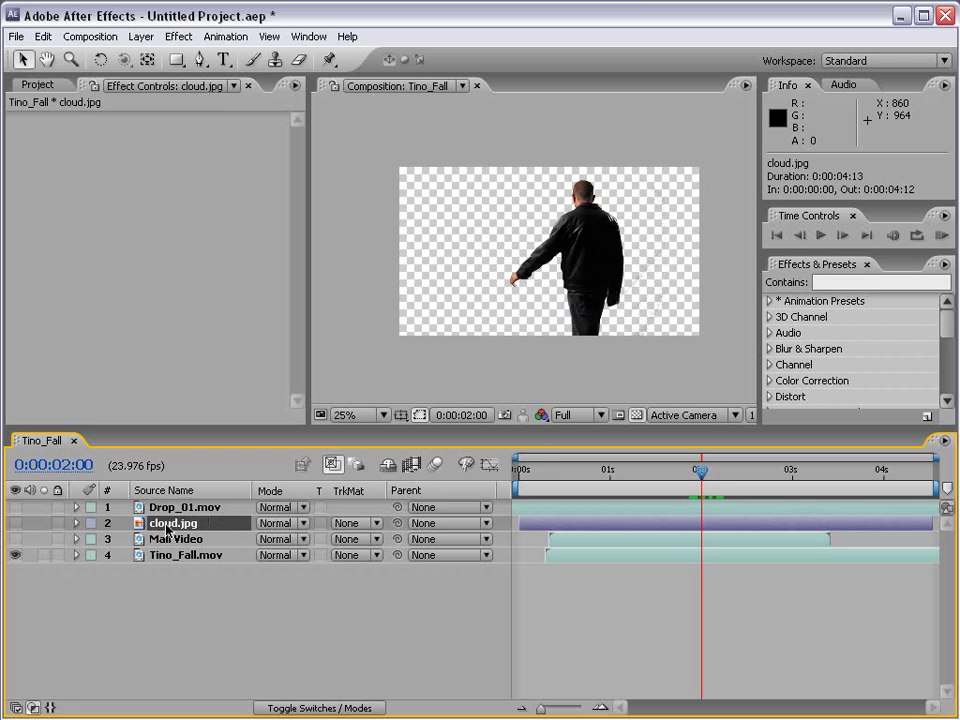
{"action": "left_click_drag", "start_coordinate": [166, 529], "coordinate": [167, 571]}
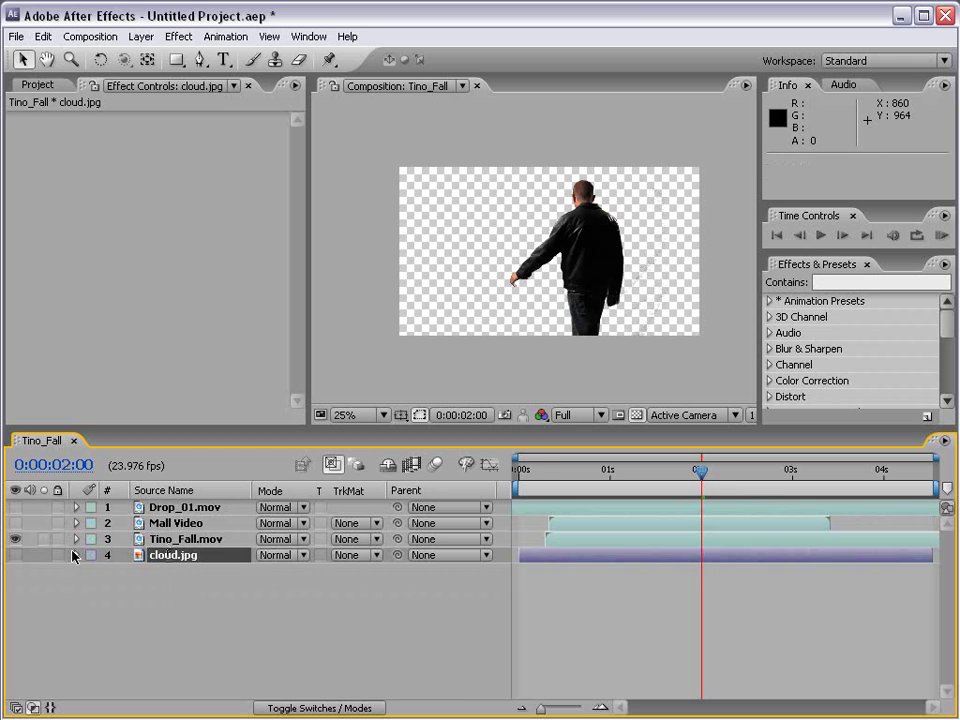
{"action": "left_click", "coordinate": [15, 555]}
{"action": "left_click", "coordinate": [98, 591]}
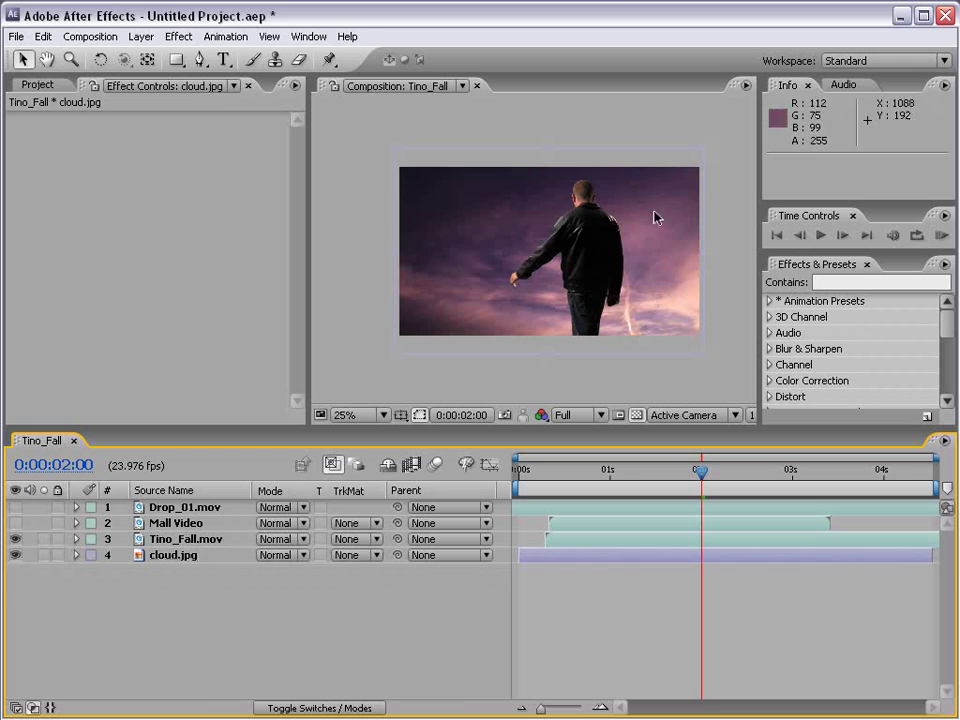
Step: Delete the Mall Video and Drop_01.mov layers
{"action": "left_click_drag", "start_coordinate": [645, 470], "coordinate": [636, 473]}
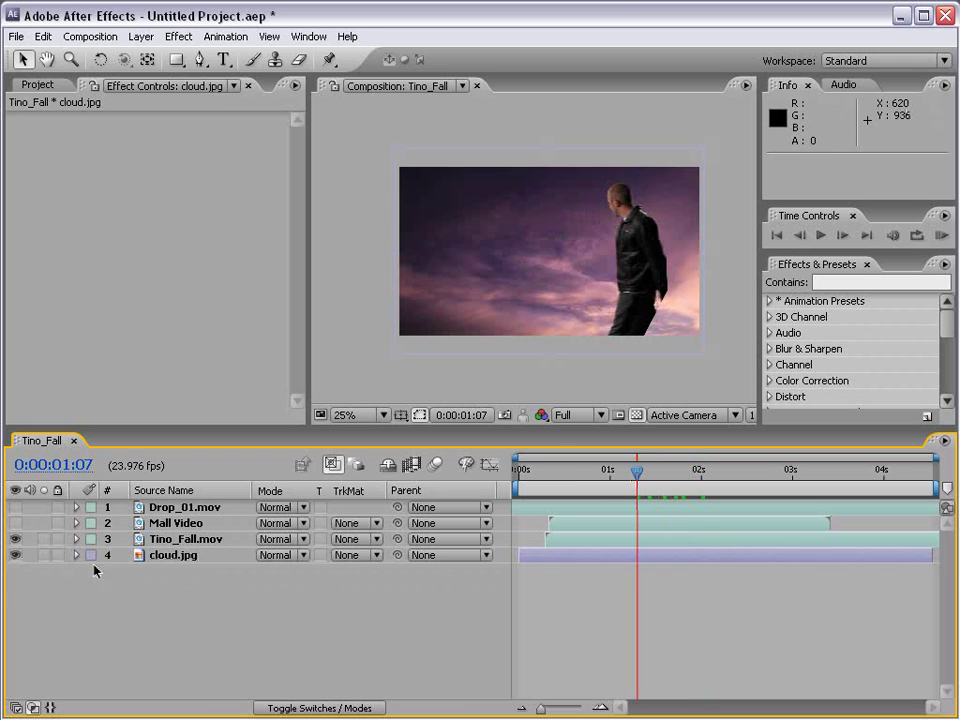
{"action": "left_click", "coordinate": [165, 522]}
{"action": "left_click", "coordinate": [170, 507], "text": "ctrl"}
{"action": "key", "text": "Delete"}
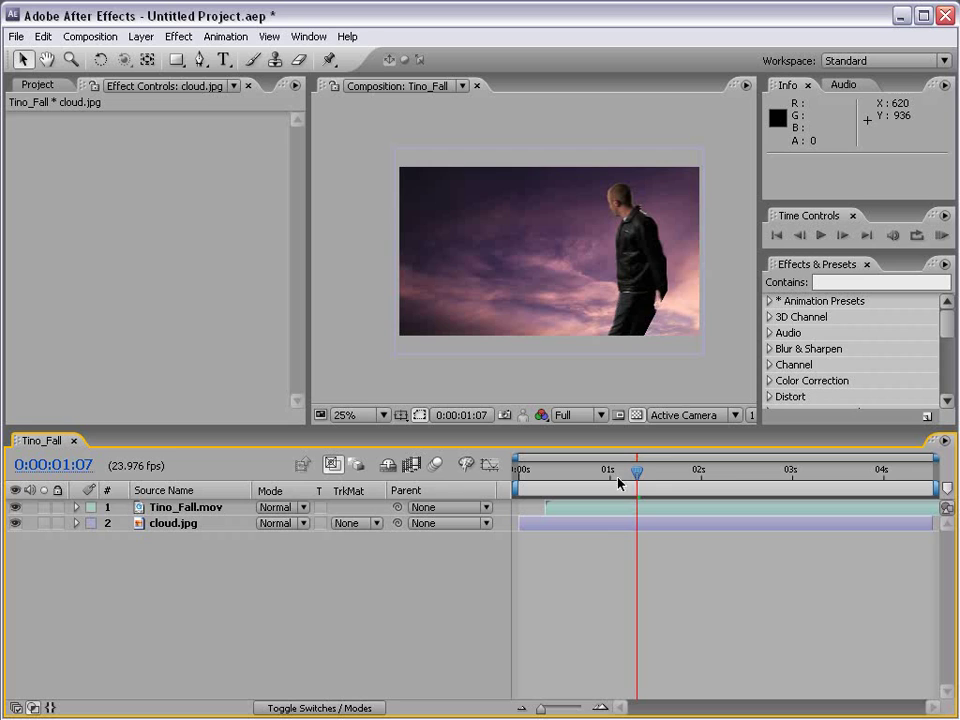
{"action": "left_click_drag", "start_coordinate": [628, 478], "coordinate": [756, 479]}
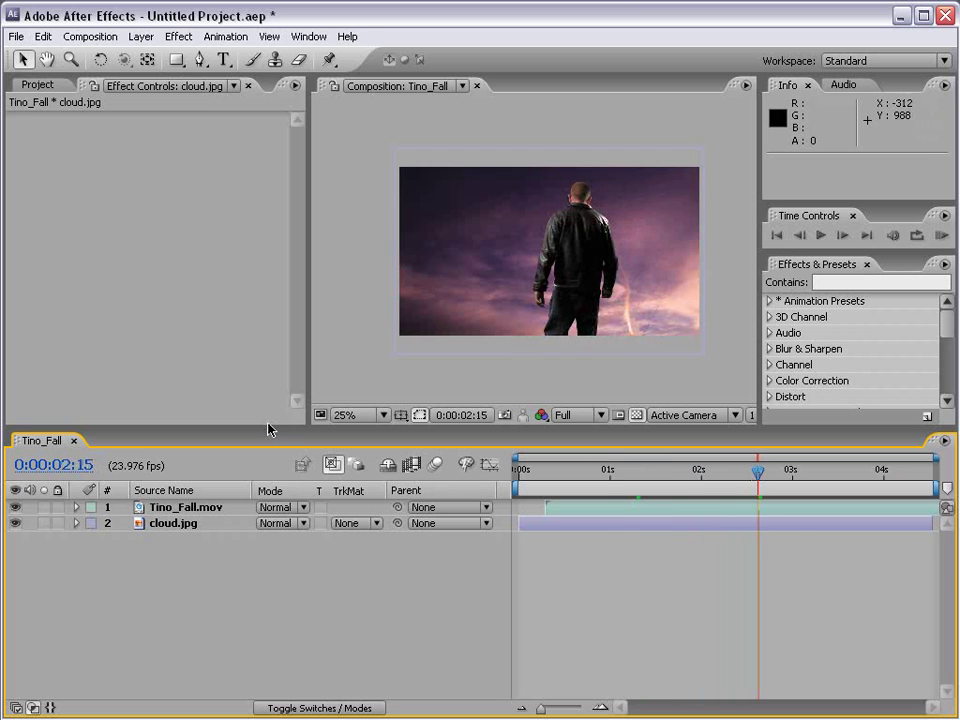
Step: Give cloud.jpg an Alpha Matte from Tino_Fall.mov and view the result at 50%
{"action": "left_click", "coordinate": [171, 523]}
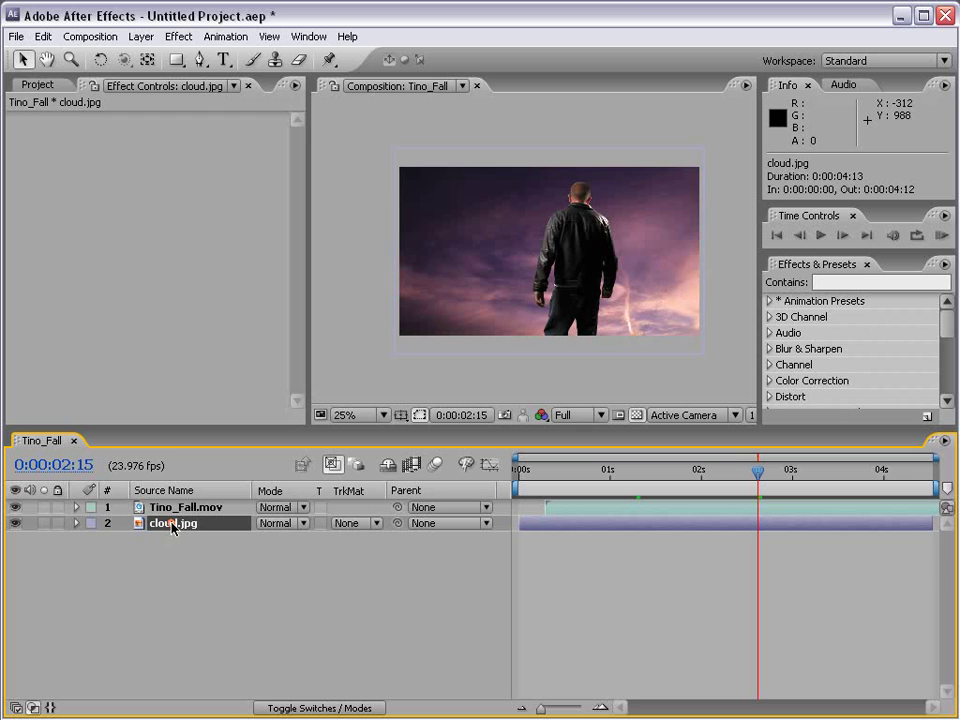
{"action": "left_click", "coordinate": [359, 523]}
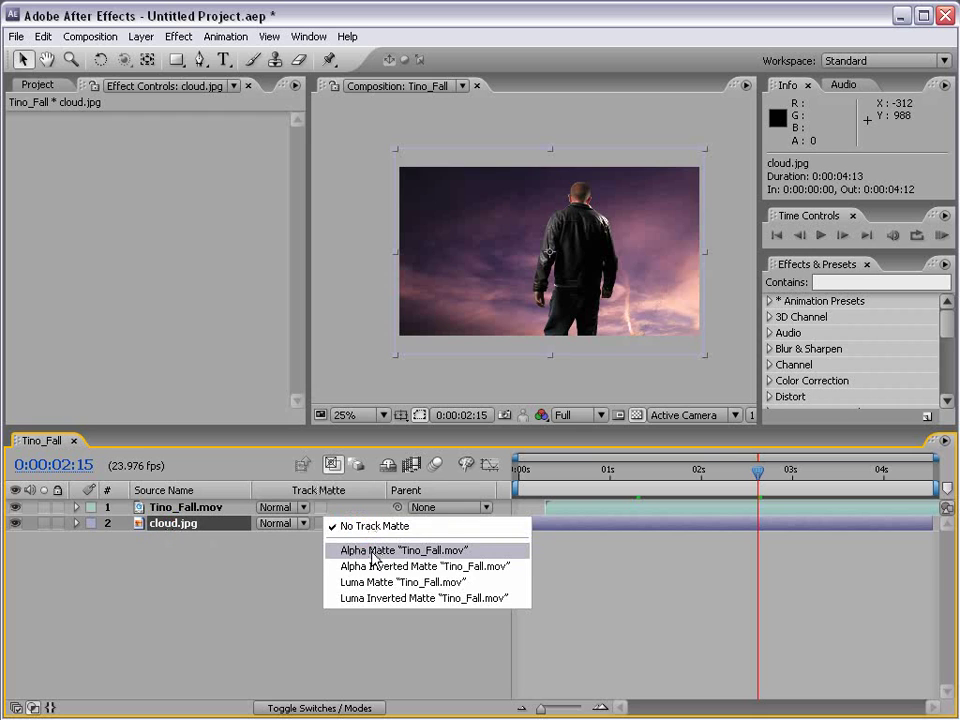
{"action": "left_click", "coordinate": [376, 551]}
{"action": "left_click", "coordinate": [200, 507]}
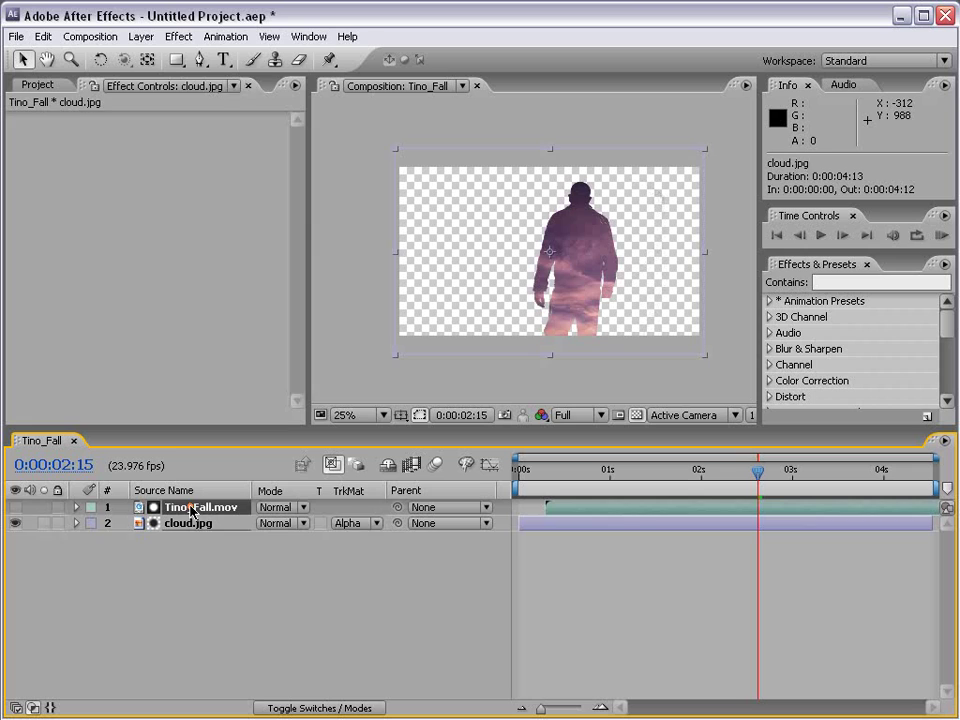
{"action": "left_click", "coordinate": [15, 507]}
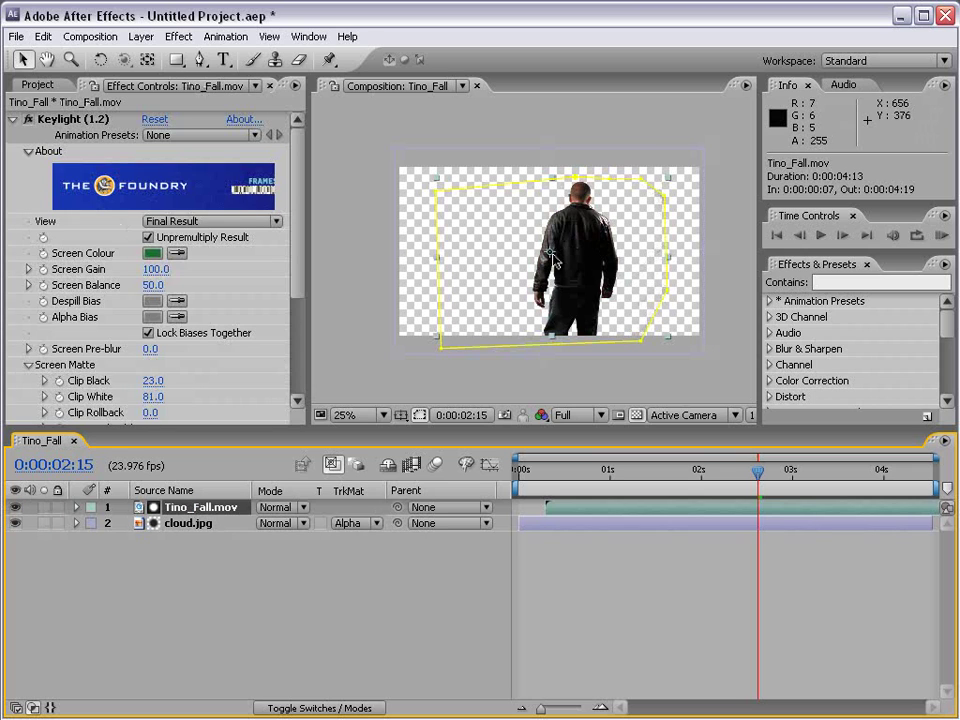
{"action": "key", "text": "period"}
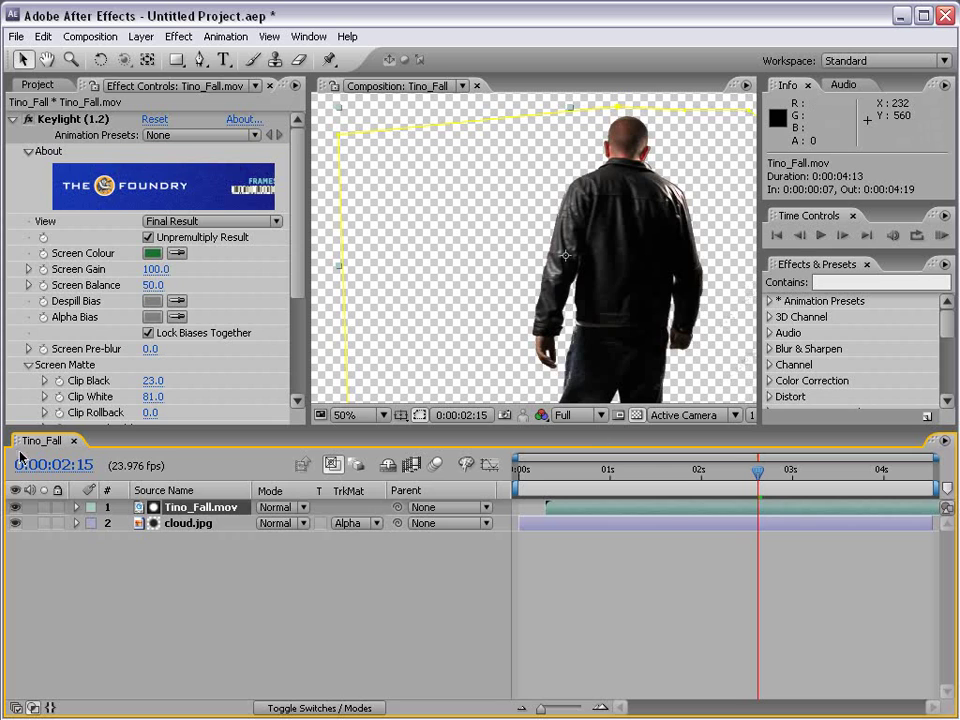
{"action": "left_click", "coordinate": [17, 508]}
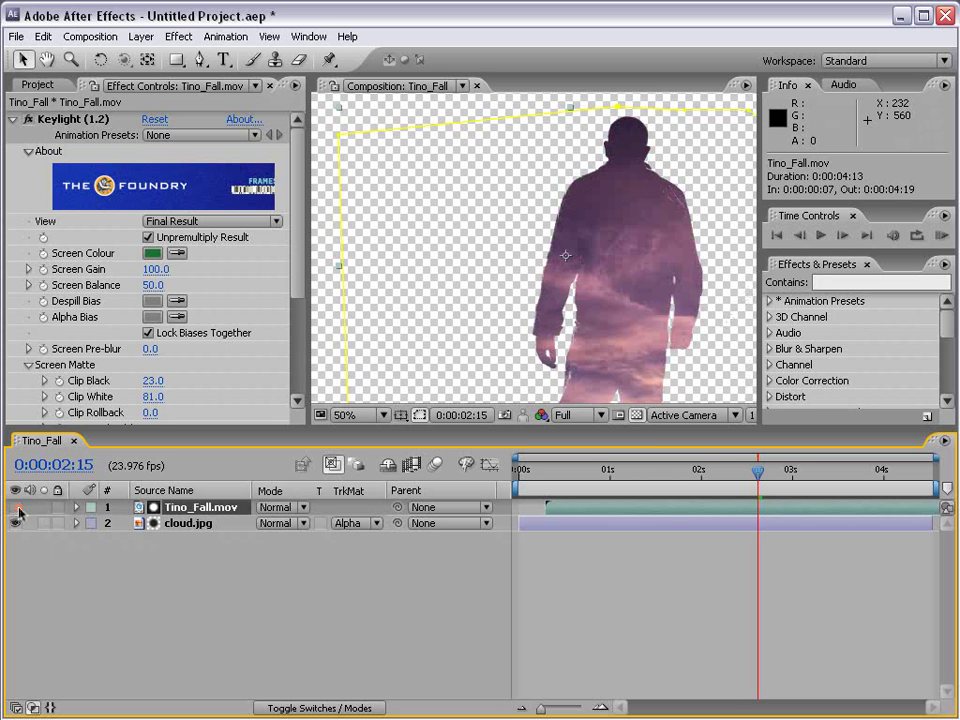
Step: Try Luma Matte and Alpha Inverted Matte, return to Alpha Matte, and show empty areas as black
{"action": "left_click", "coordinate": [375, 523]}
{"action": "left_click", "coordinate": [375, 554]}
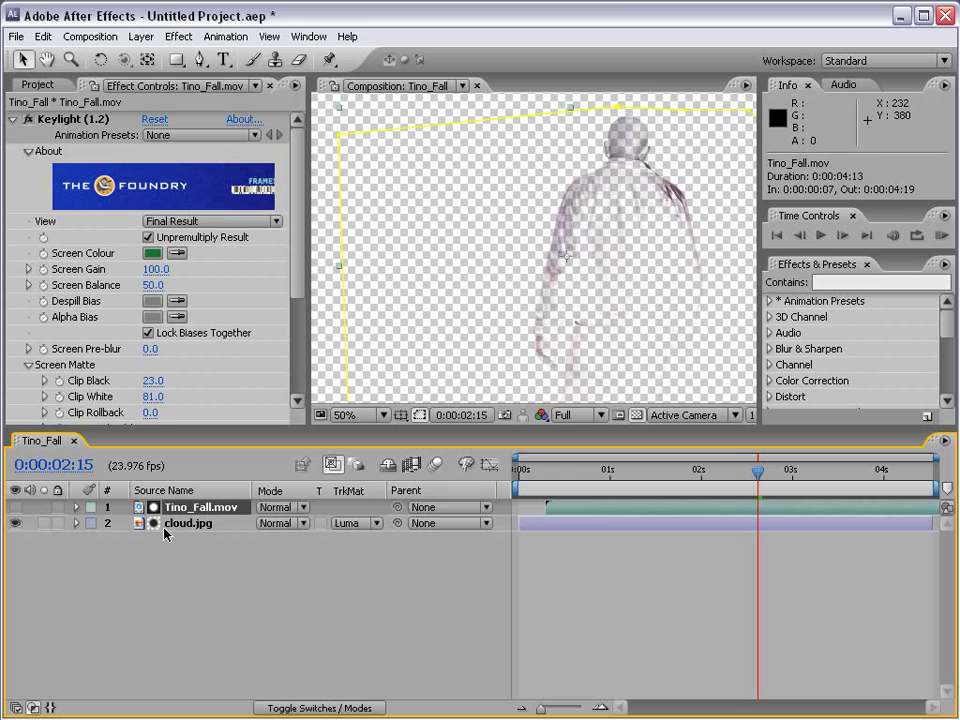
{"action": "left_click", "coordinate": [347, 527]}
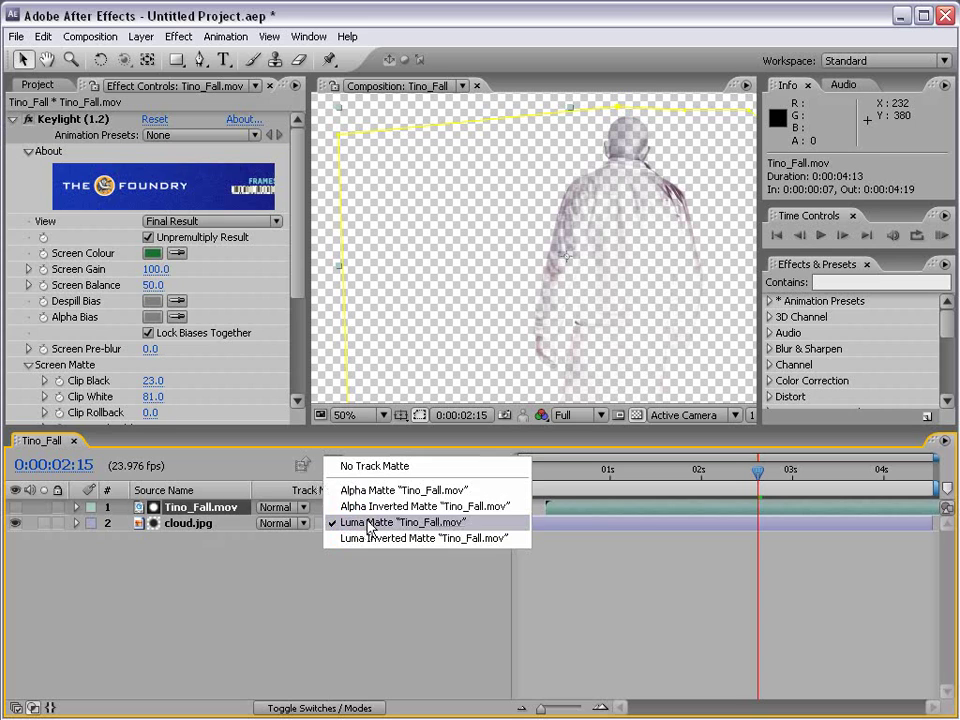
{"action": "left_click", "coordinate": [387, 506]}
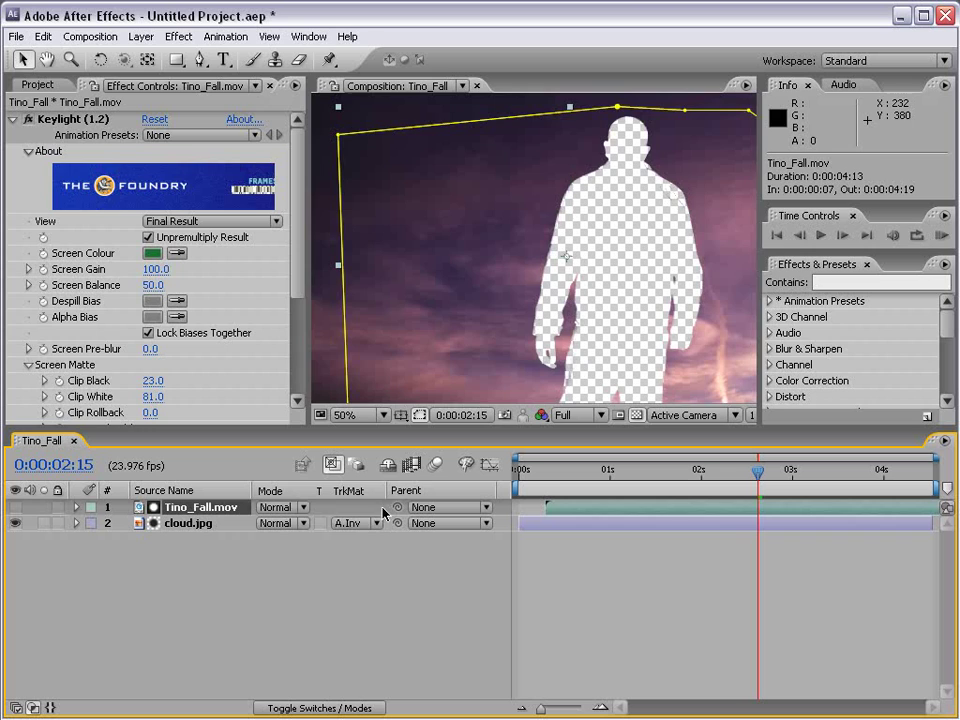
{"action": "key", "text": "comma"}
{"action": "left_click", "coordinate": [344, 524]}
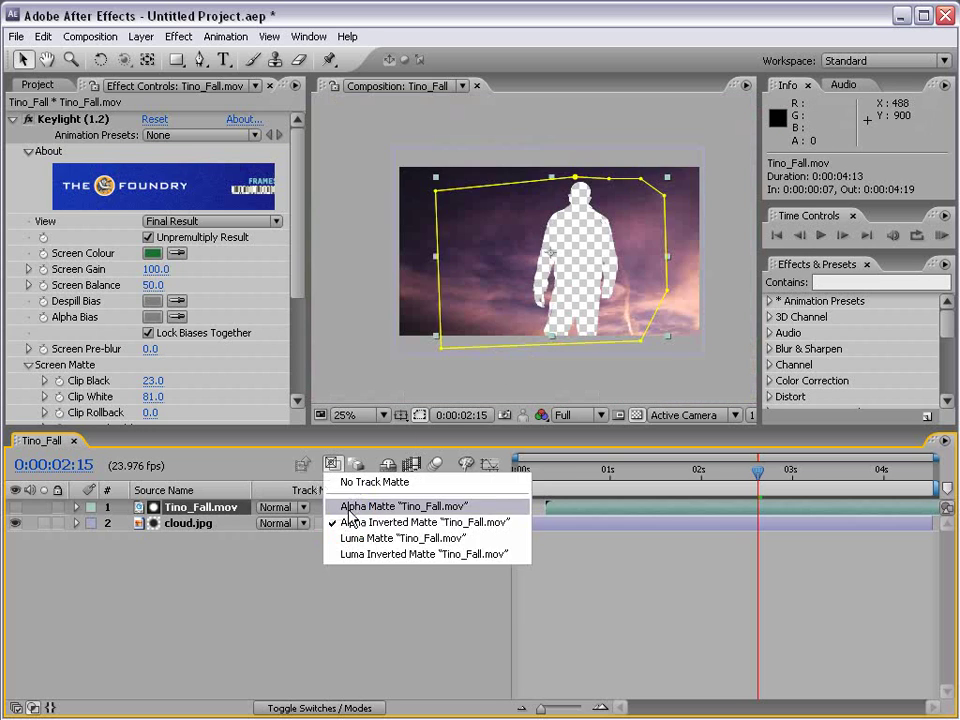
{"action": "left_click", "coordinate": [348, 508]}
{"action": "left_click", "coordinate": [637, 415]}
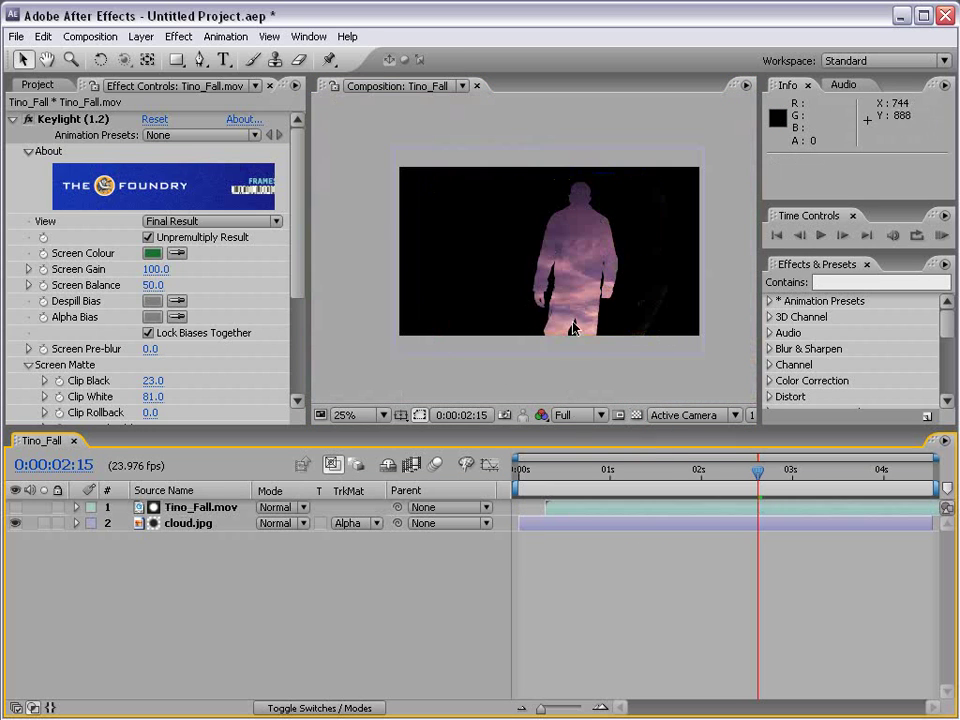
{"action": "left_click_drag", "start_coordinate": [740, 483], "coordinate": [762, 484]}
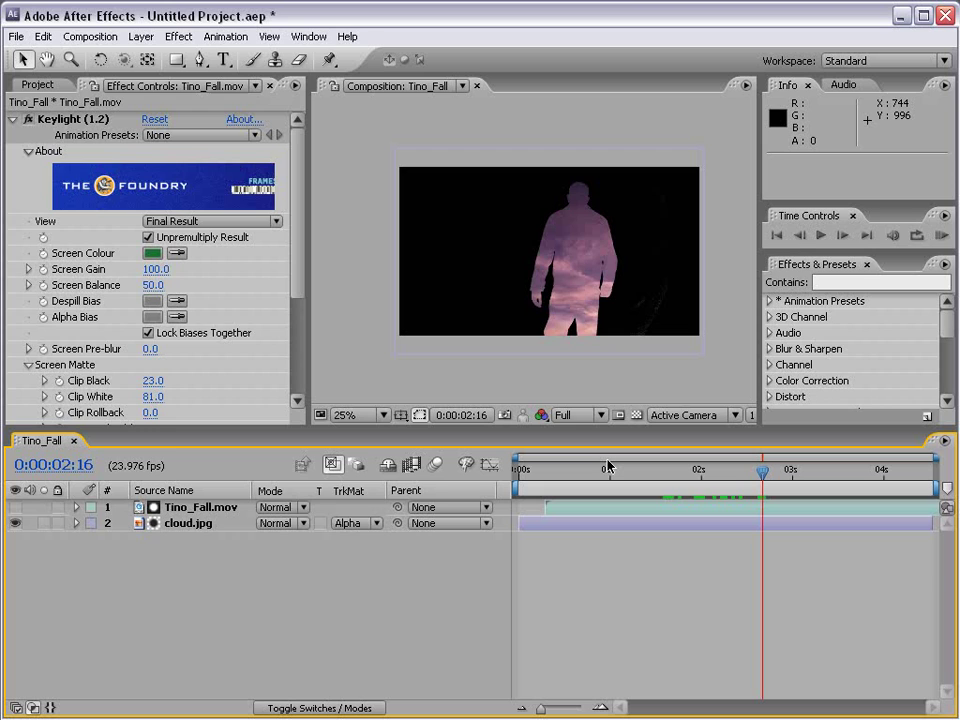
Step: Create a new black solid layer, Black Solid 1
{"action": "left_click", "coordinate": [141, 36]}
{"action": "mouse_move", "coordinate": [150, 57]}
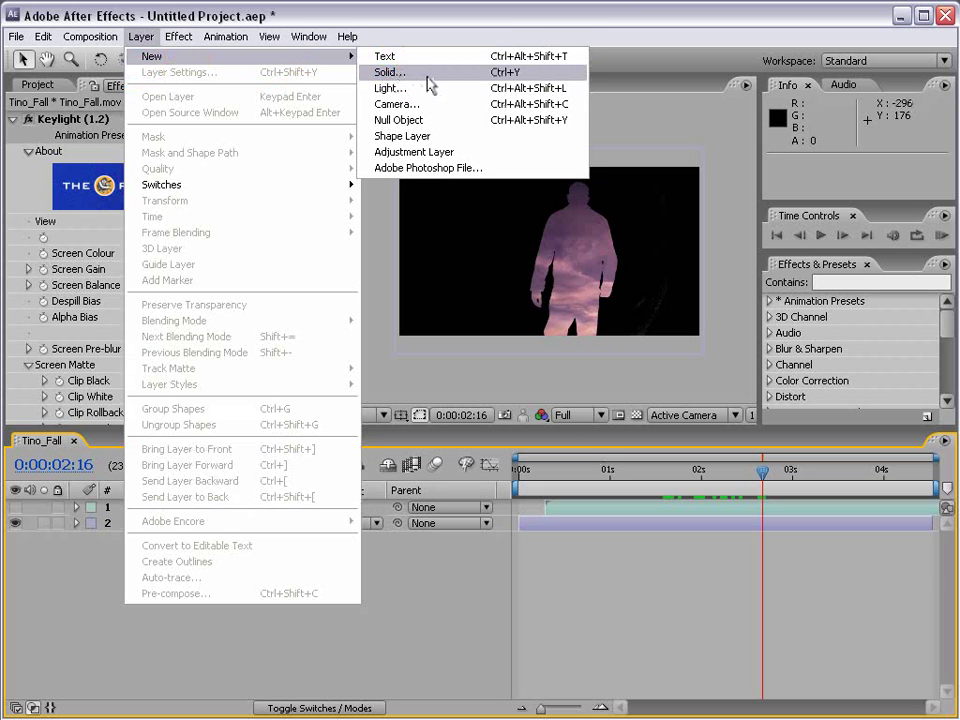
{"action": "left_click", "coordinate": [428, 76]}
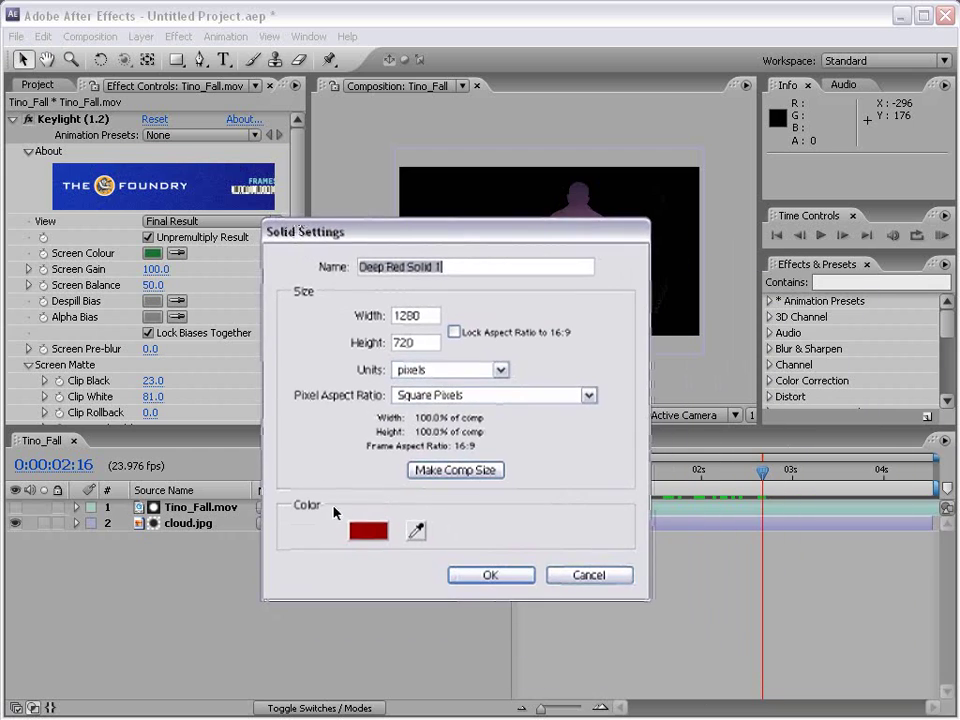
{"action": "left_click", "coordinate": [340, 525]}
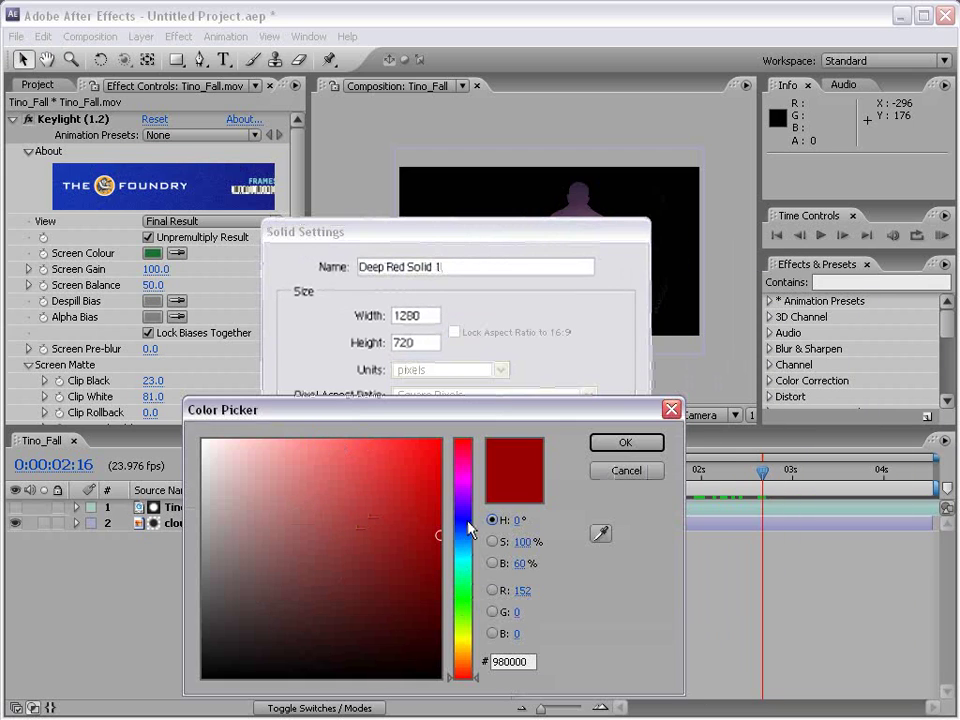
{"action": "left_click_drag", "start_coordinate": [381, 579], "coordinate": [541, 697]}
{"action": "left_click", "coordinate": [624, 443]}
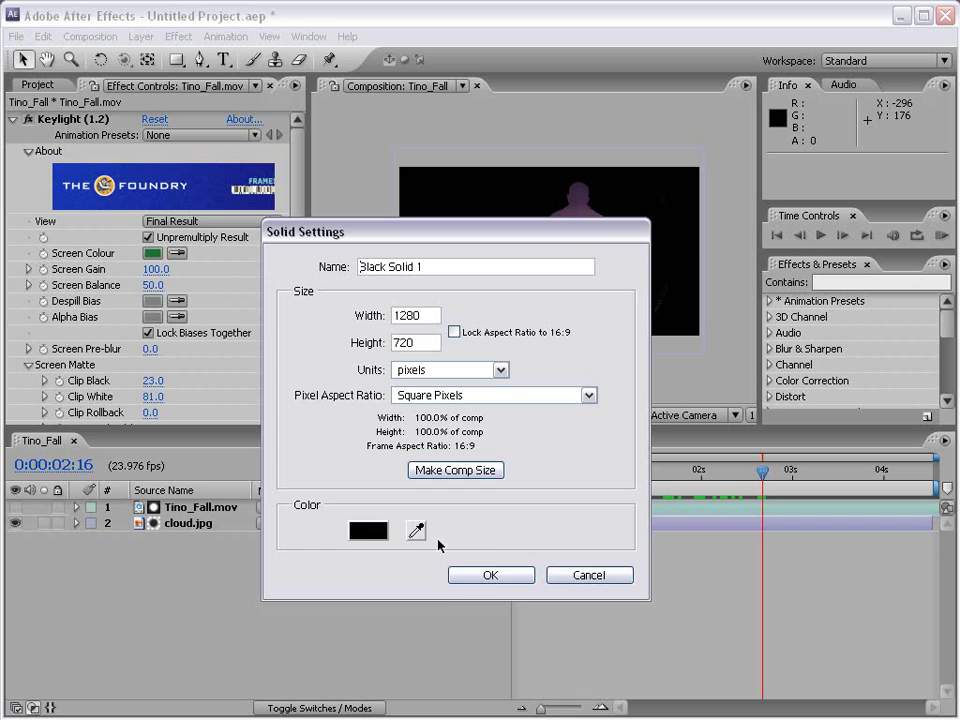
{"action": "left_click", "coordinate": [465, 578]}
Step: Add Deep Magenta Solid 1 at the bottom and place Black Solid 1 beneath Tino_Fall.mov
{"action": "left_click", "coordinate": [141, 36]}
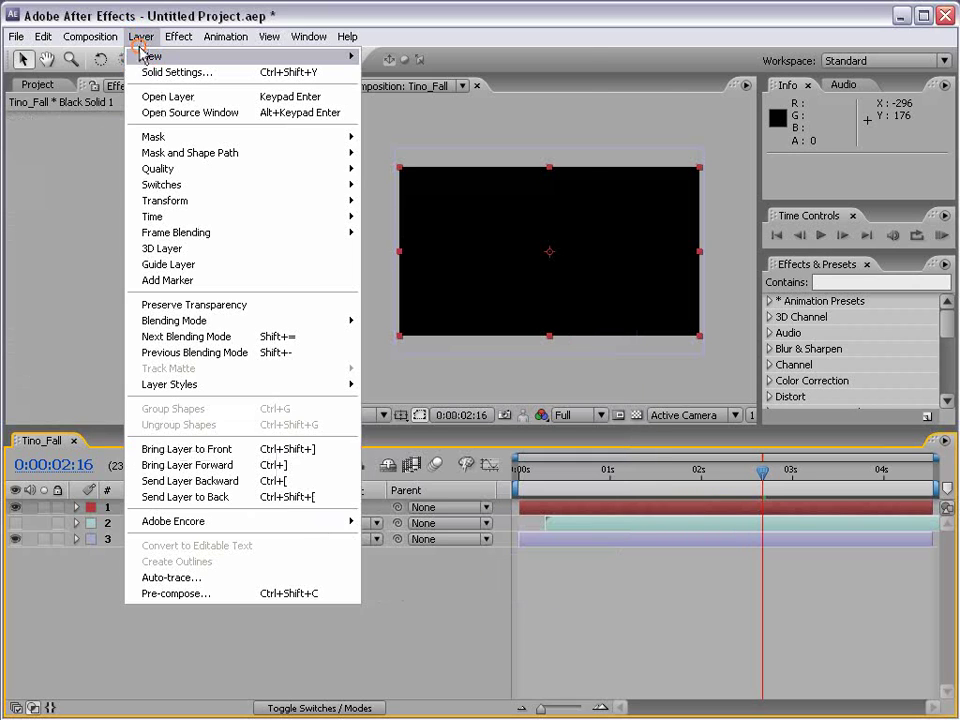
{"action": "mouse_move", "coordinate": [240, 56]}
{"action": "left_click", "coordinate": [388, 73]}
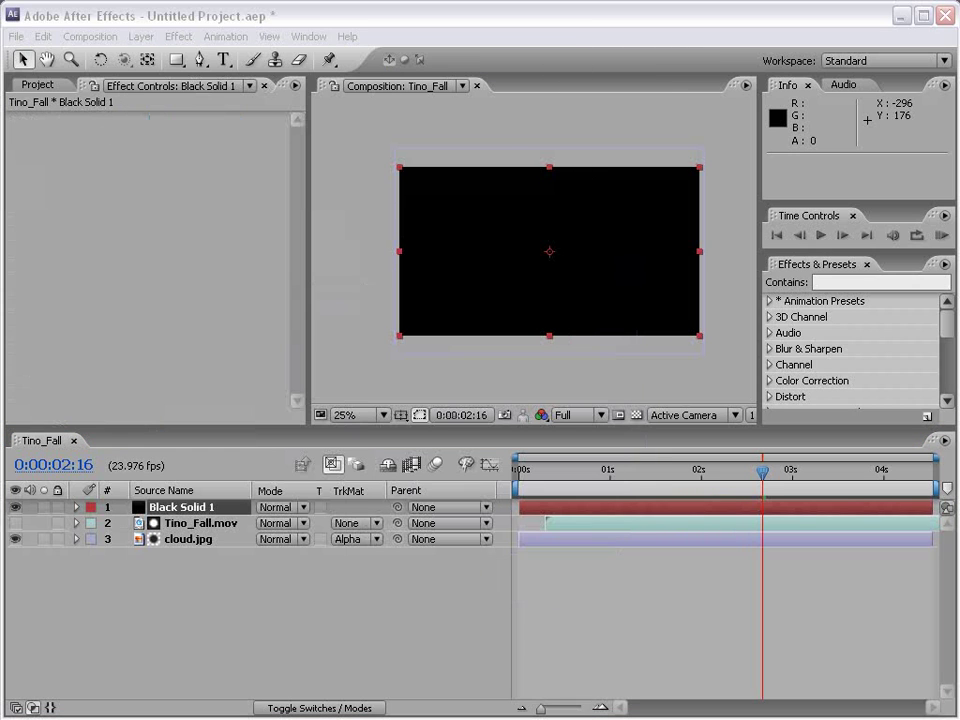
{"action": "left_click", "coordinate": [296, 498]}
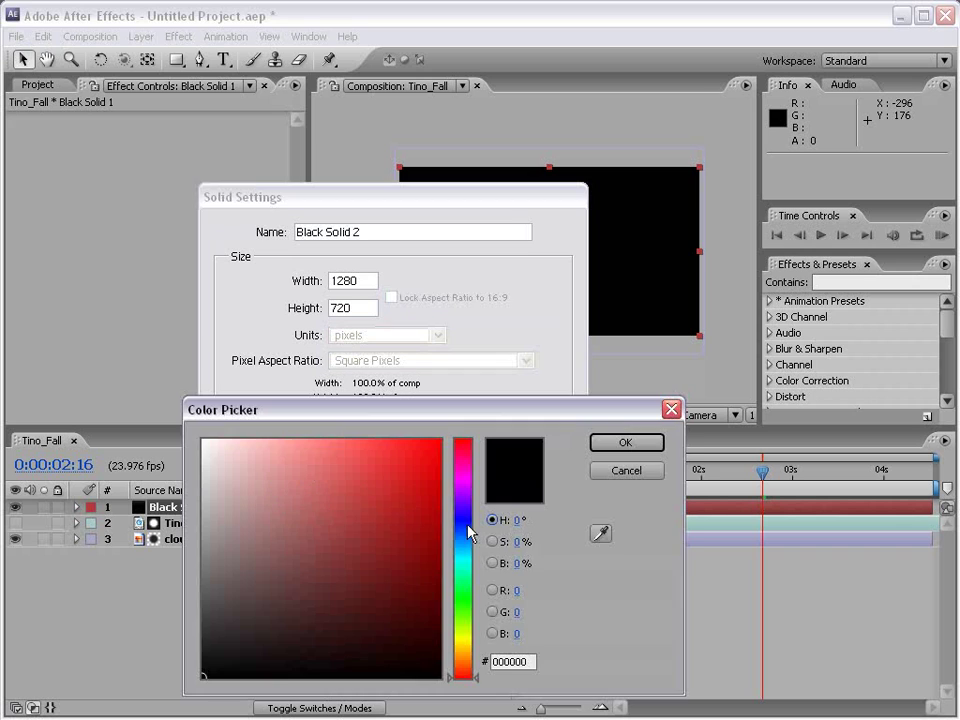
{"action": "left_click", "coordinate": [419, 510]}
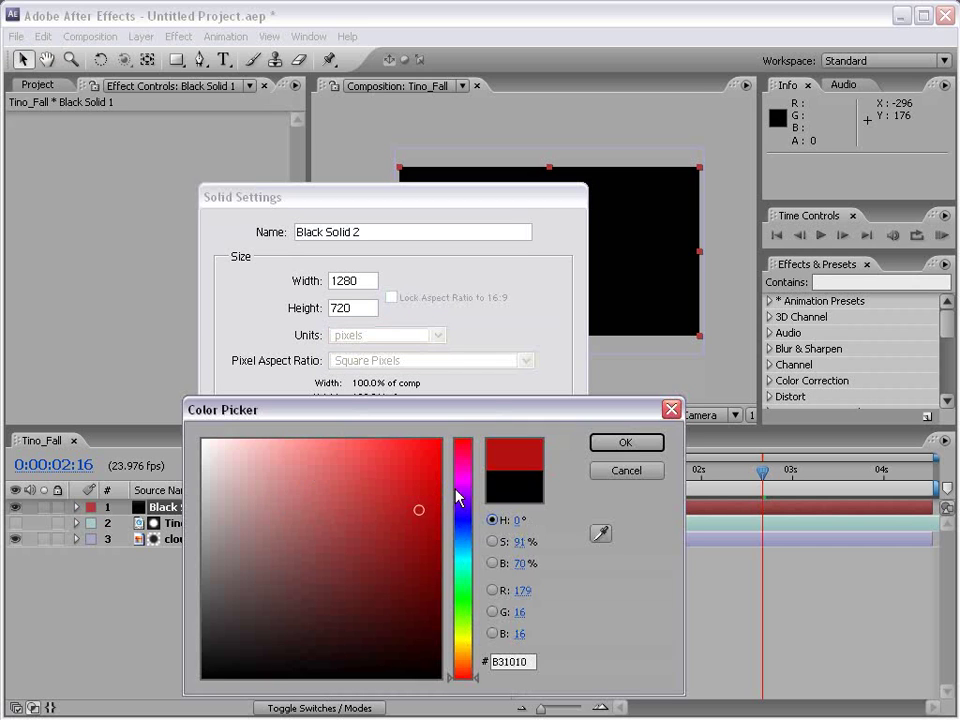
{"action": "left_click", "coordinate": [465, 474]}
{"action": "left_click", "coordinate": [622, 442]}
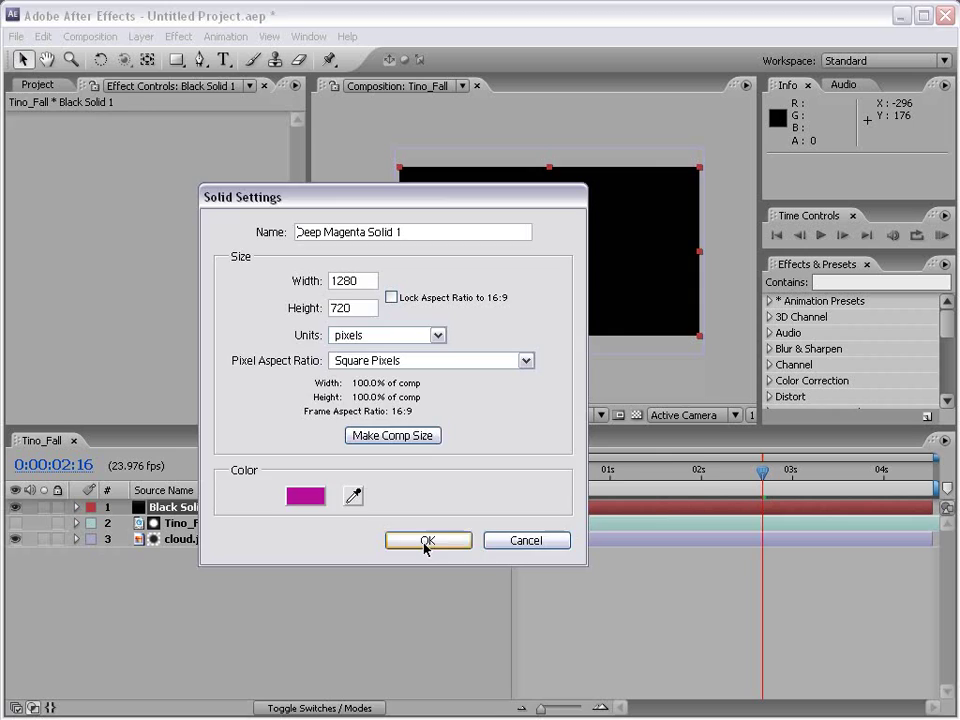
{"action": "left_click", "coordinate": [422, 543]}
{"action": "left_click_drag", "start_coordinate": [195, 507], "coordinate": [155, 575]}
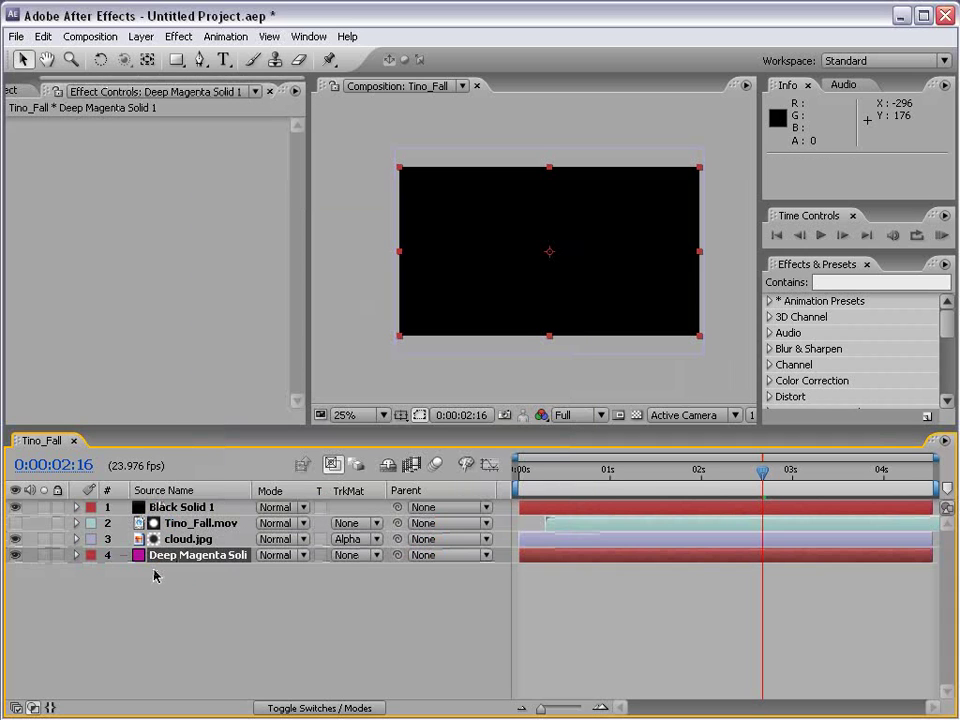
{"action": "left_click_drag", "start_coordinate": [168, 510], "coordinate": [152, 526]}
Step: Delete cloud.jpg and give Black Solid 1 an Alpha Matte from Tino_Fall.mov
{"action": "left_click", "coordinate": [175, 540]}
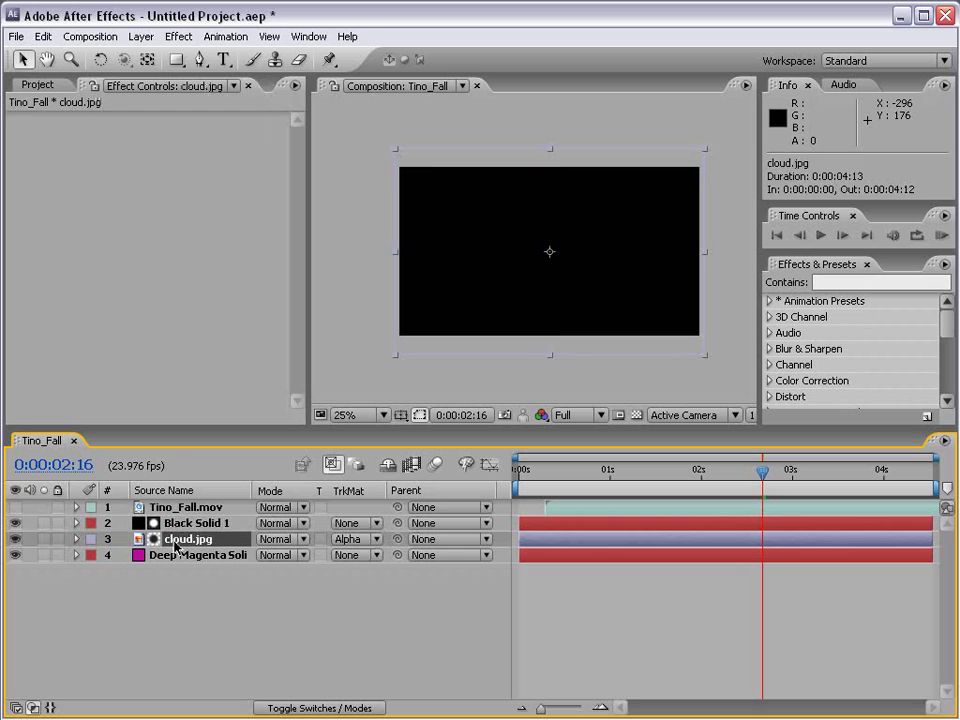
{"action": "key", "text": "Delete"}
{"action": "left_click", "coordinate": [181, 523]}
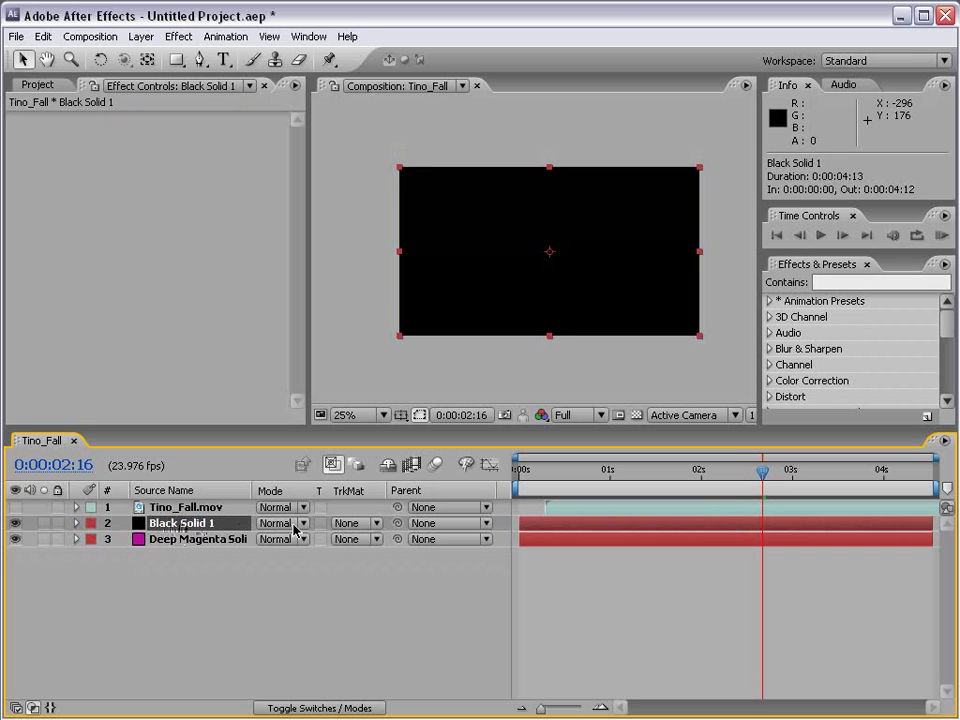
{"action": "left_click", "coordinate": [344, 523]}
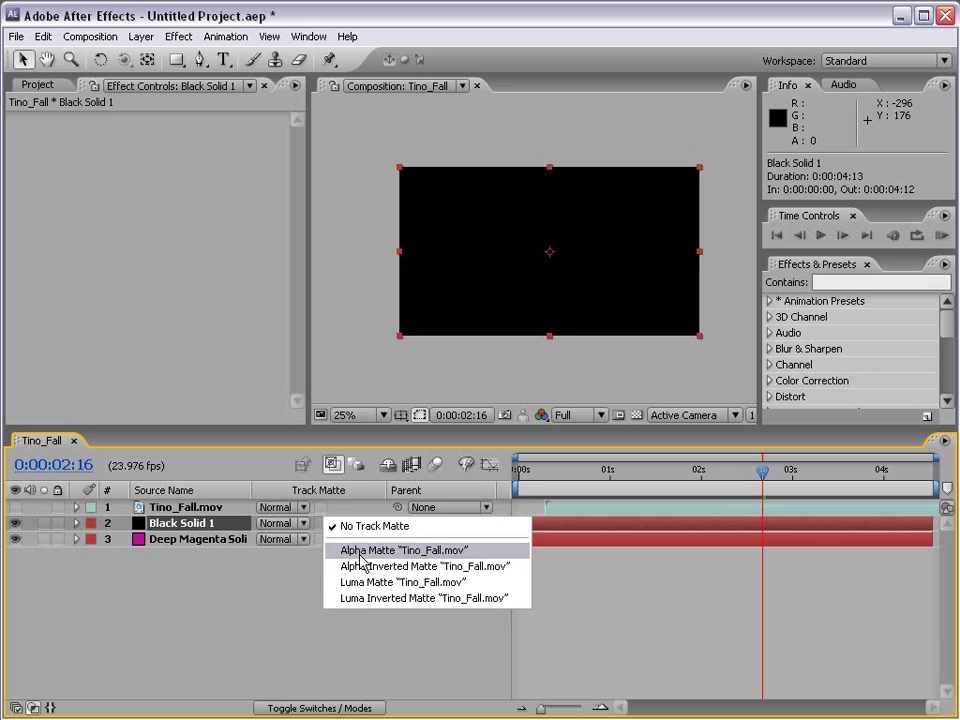
{"action": "left_click", "coordinate": [360, 553]}
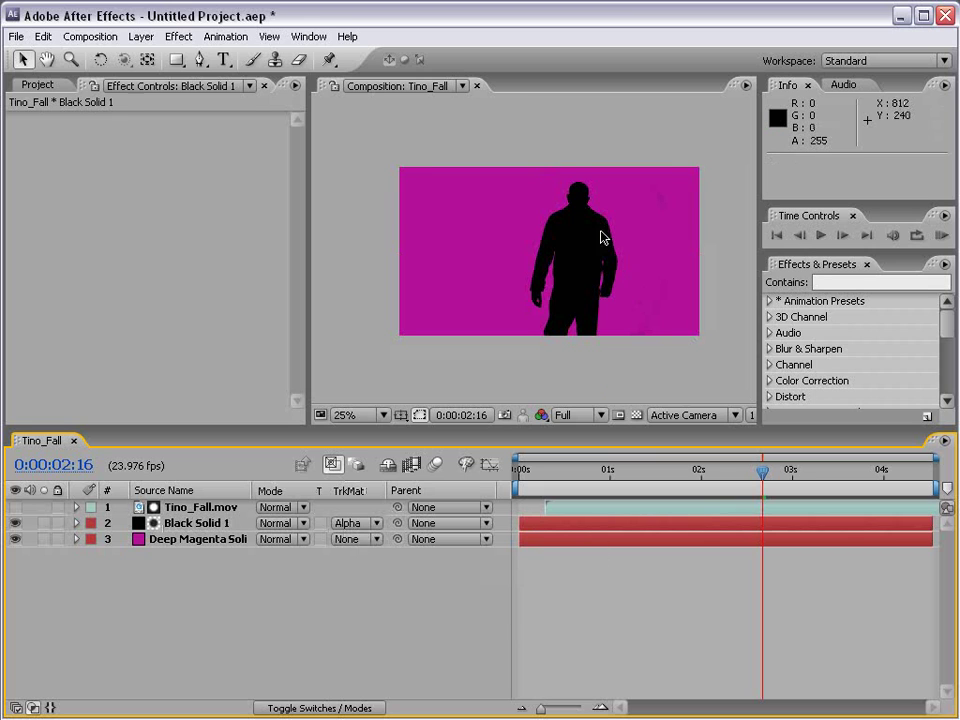
Step: Check the black silhouette over magenta at 50% and 25% zoom on a later frame
{"action": "left_click", "coordinate": [31, 515]}
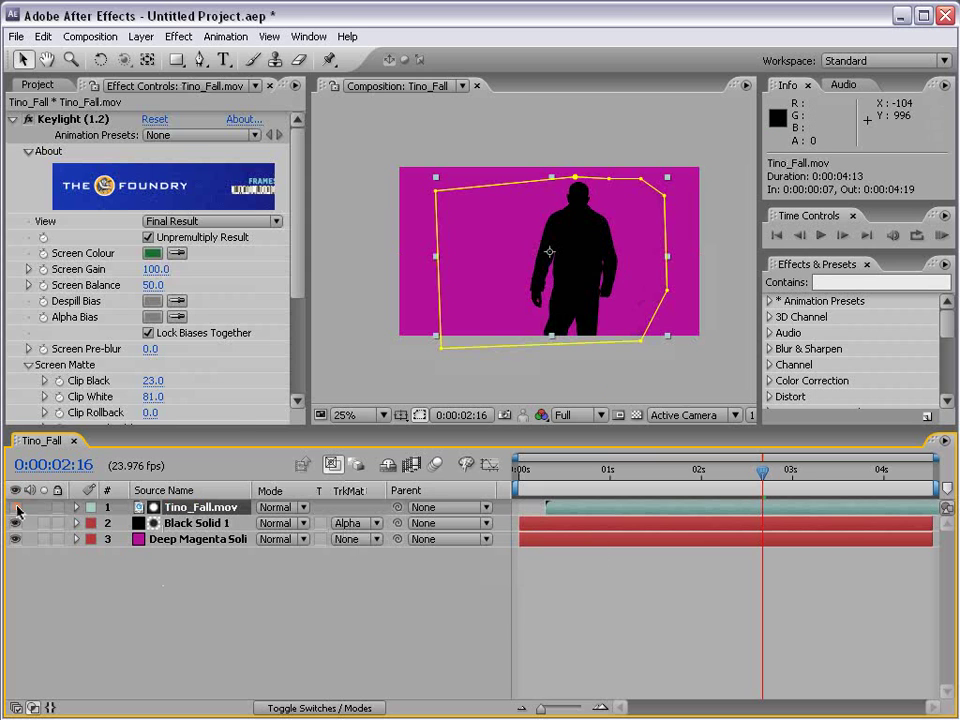
{"action": "key", "text": "period"}
{"action": "left_click", "coordinate": [623, 612]}
{"action": "key", "text": "comma"}
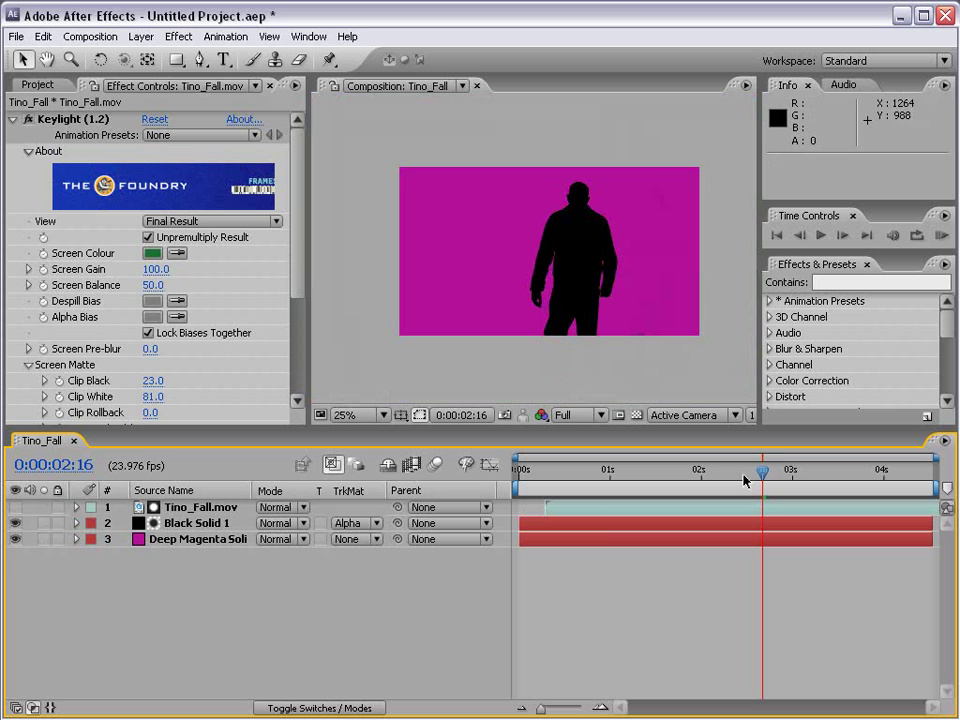
{"action": "left_click_drag", "start_coordinate": [762, 470], "coordinate": [853, 478]}
{"action": "key", "text": "period"}
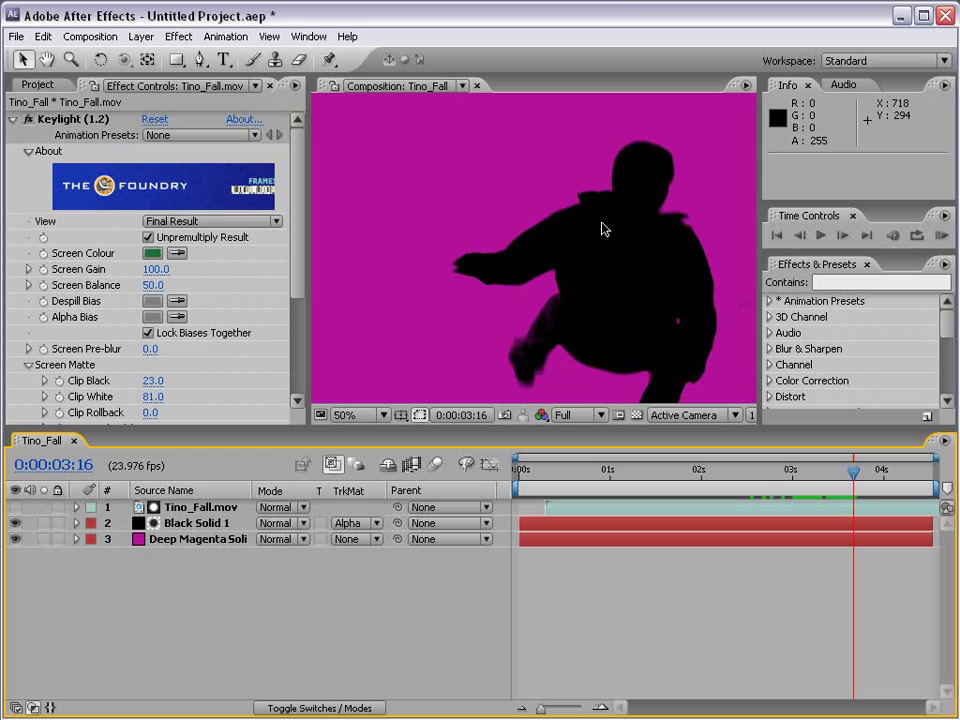
{"action": "key", "text": "comma"}
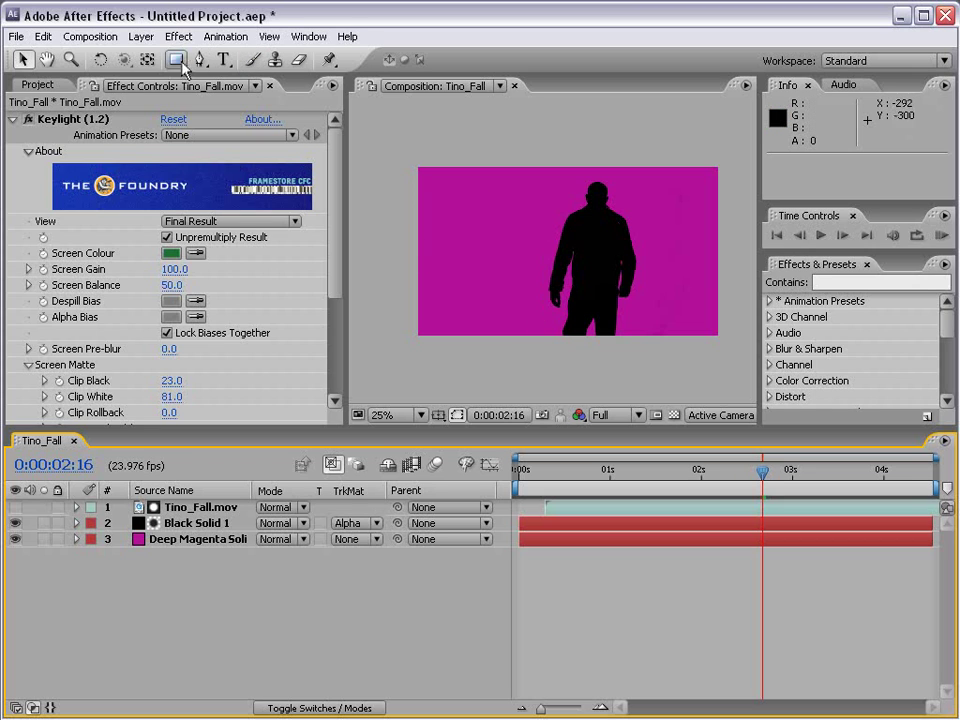
Step: Create a new black solid layer, Black Solid 2, on top of the stack
{"action": "left_click", "coordinate": [141, 36]}
{"action": "mouse_move", "coordinate": [190, 56]}
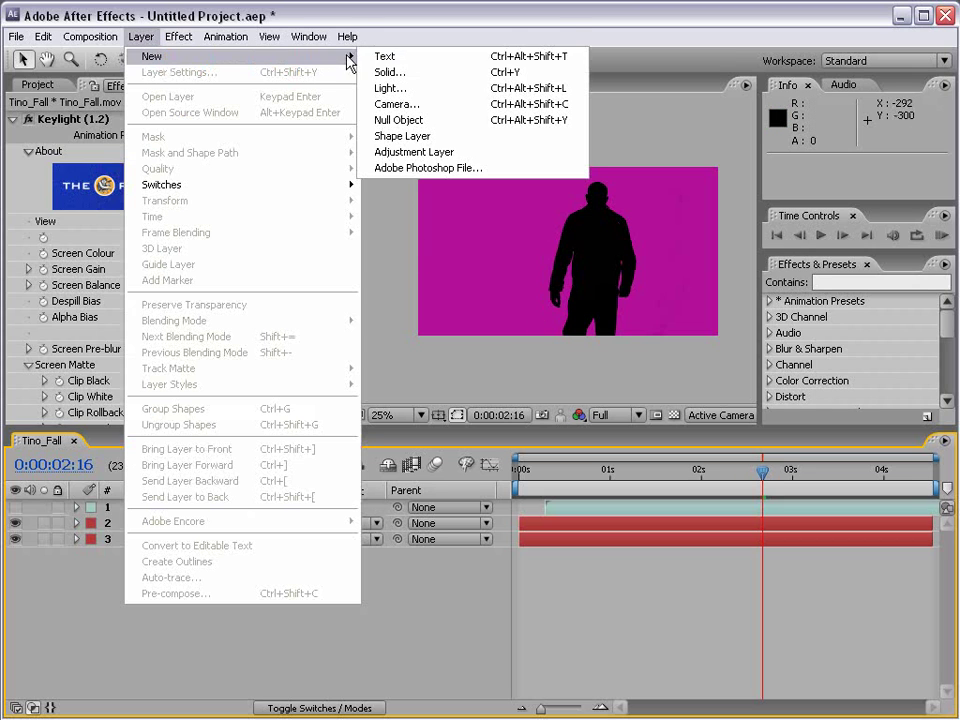
{"action": "left_click", "coordinate": [439, 78]}
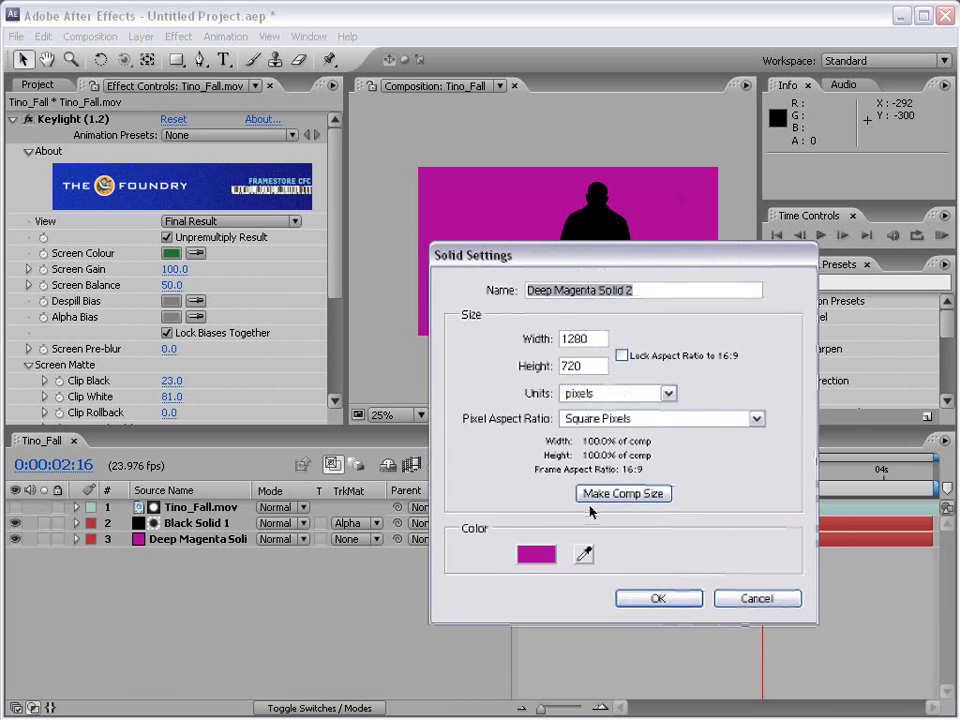
{"action": "left_click", "coordinate": [533, 554]}
{"action": "left_click_drag", "start_coordinate": [419, 510], "coordinate": [419, 678]}
{"action": "left_click", "coordinate": [625, 442]}
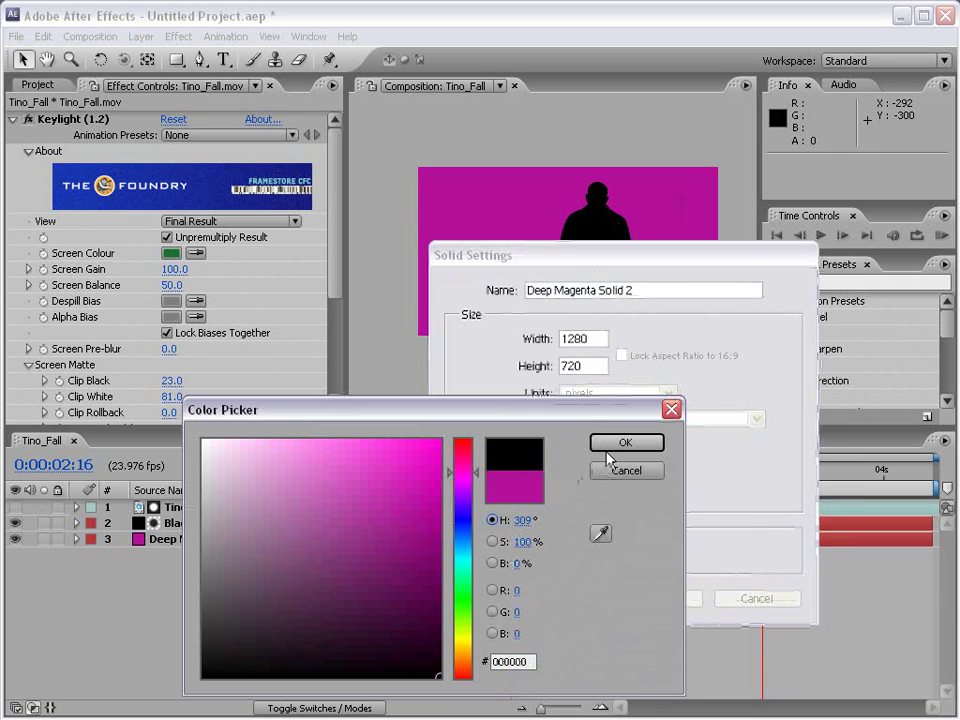
{"action": "left_click", "coordinate": [657, 599]}
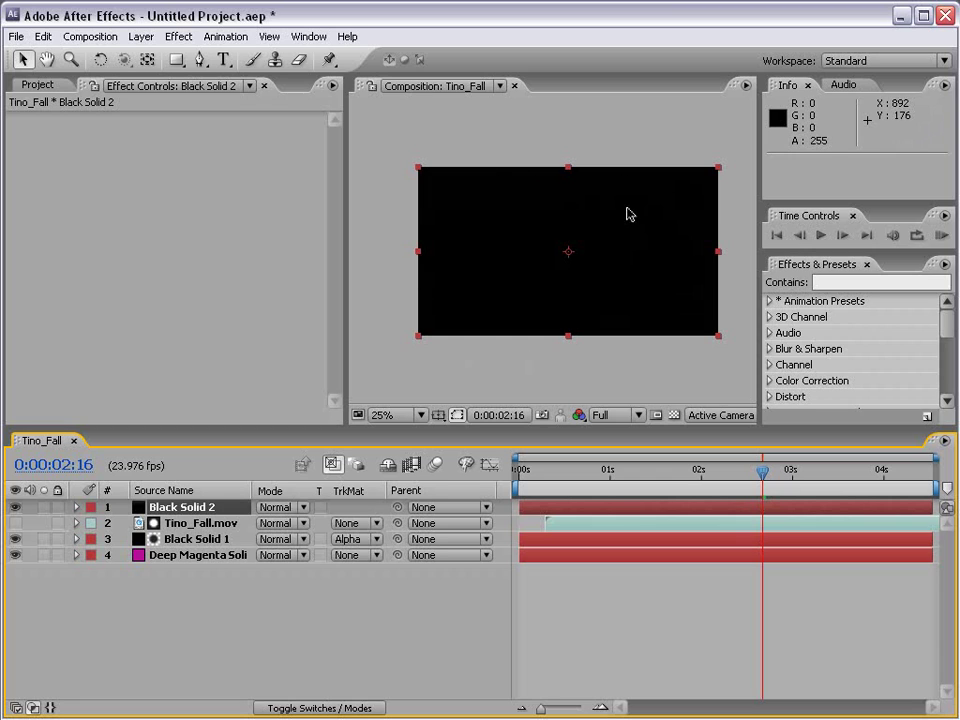
Step: Draw an elliptical mask spanning the whole frame on Black Solid 2
{"action": "left_click", "coordinate": [177, 59]}
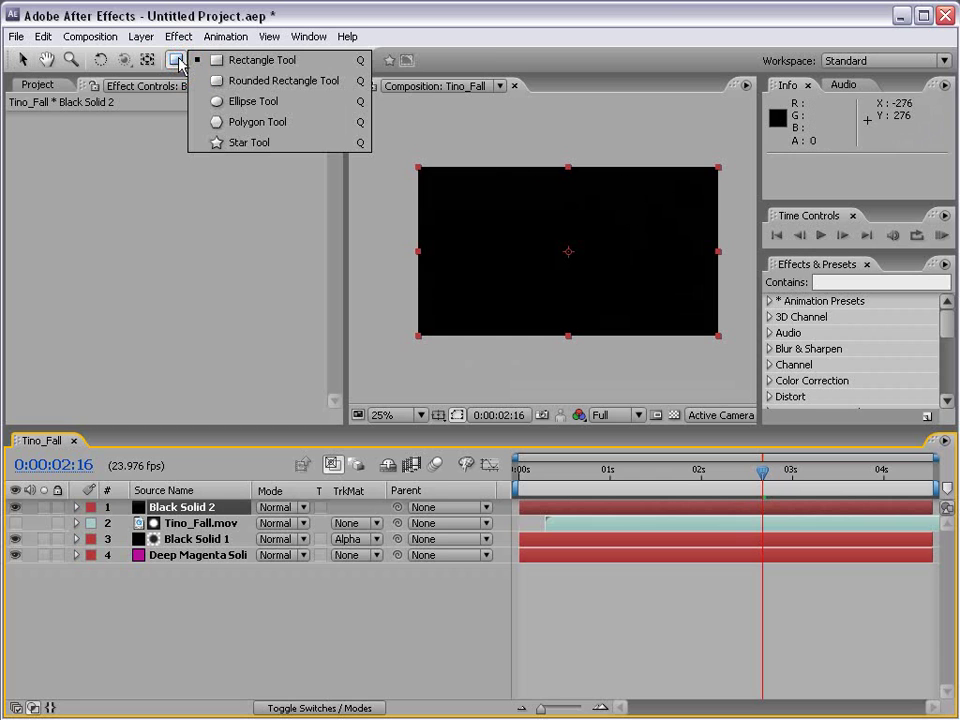
{"action": "left_click_drag", "start_coordinate": [183, 88], "coordinate": [303, 103]}
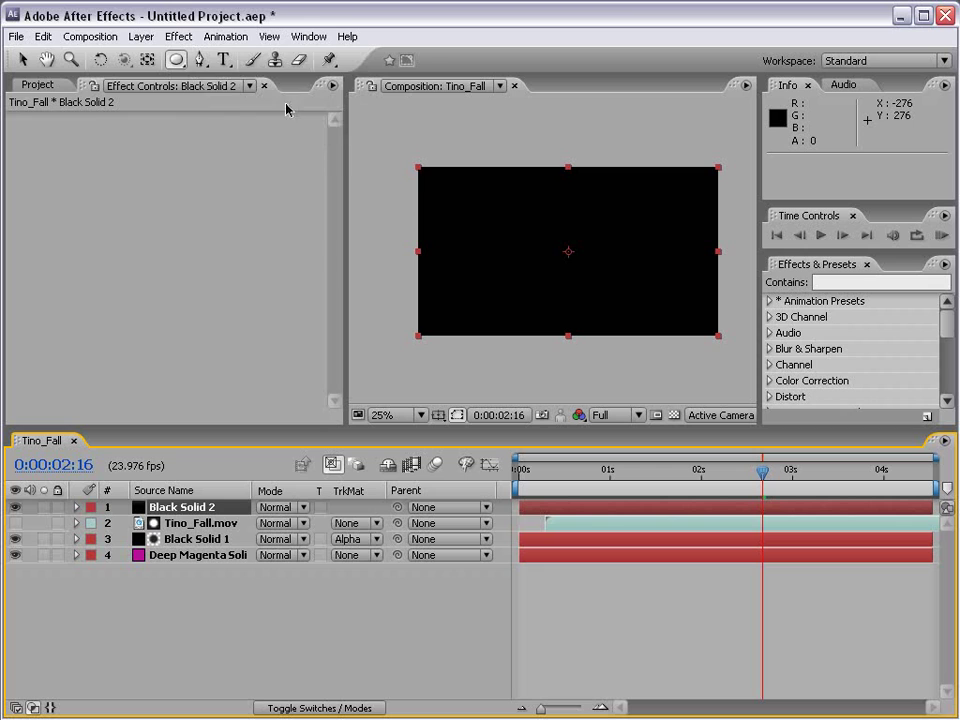
{"action": "left_click_drag", "start_coordinate": [420, 169], "coordinate": [714, 332]}
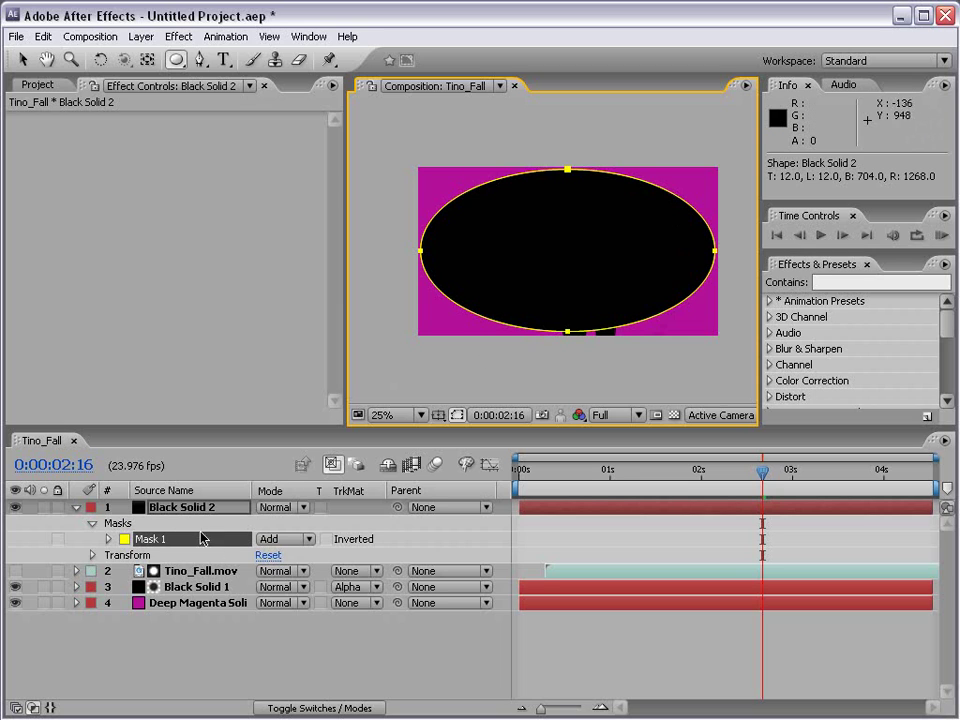
Step: Set Mask 1 to Subtract and feather it by 501 pixels
{"action": "left_click", "coordinate": [168, 509]}
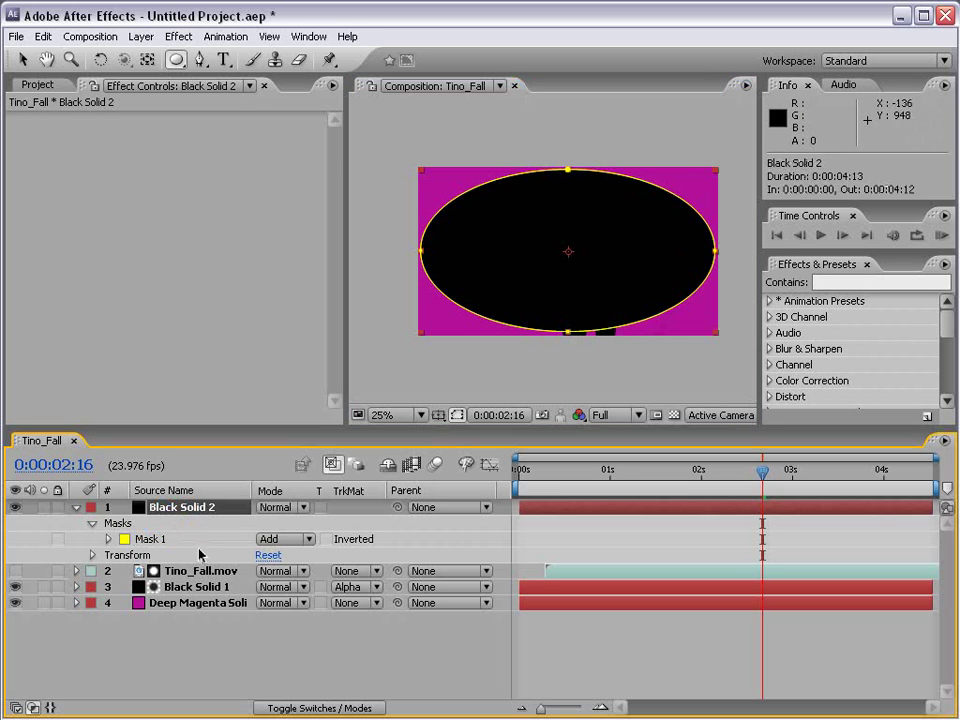
{"action": "left_click", "coordinate": [285, 554]}
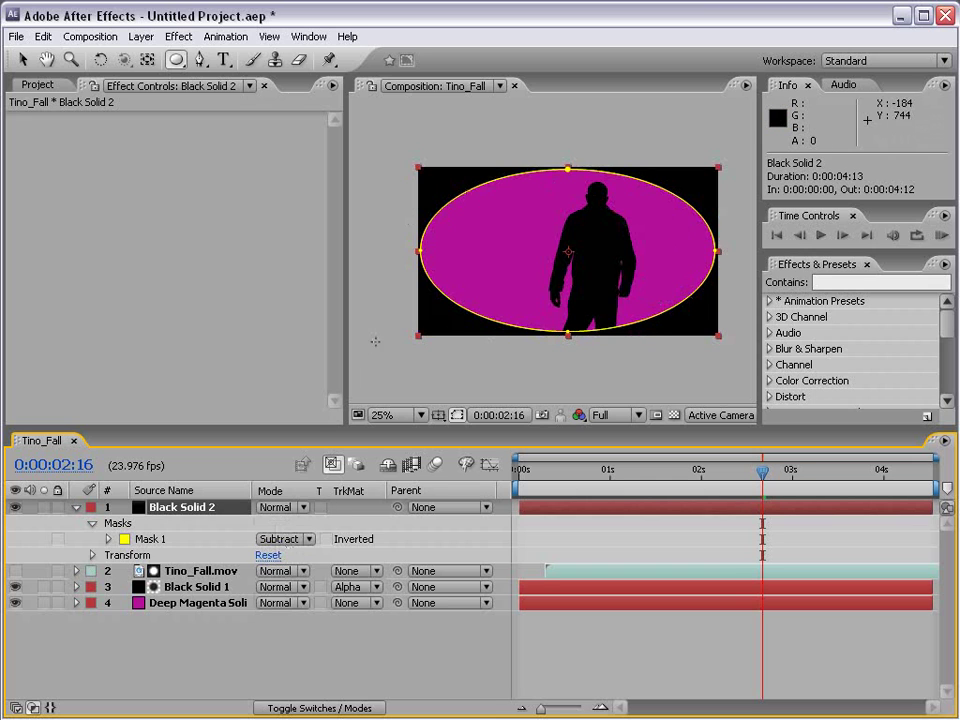
{"action": "left_click", "coordinate": [109, 539]}
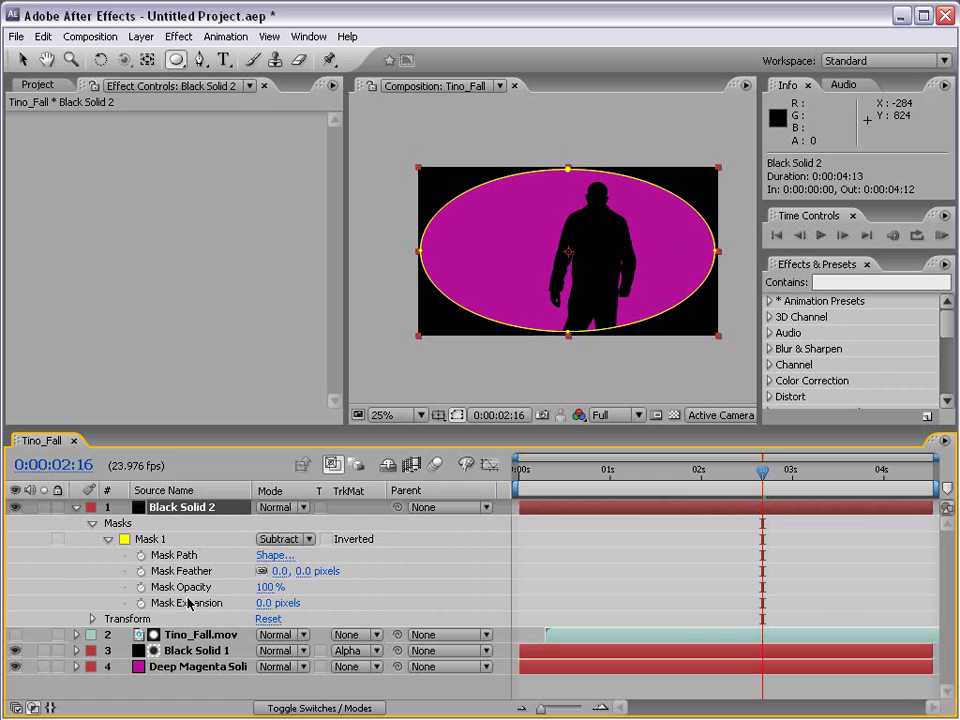
{"action": "left_click_drag", "start_coordinate": [305, 574], "coordinate": [759, 553]}
{"action": "left_click", "coordinate": [606, 570]}
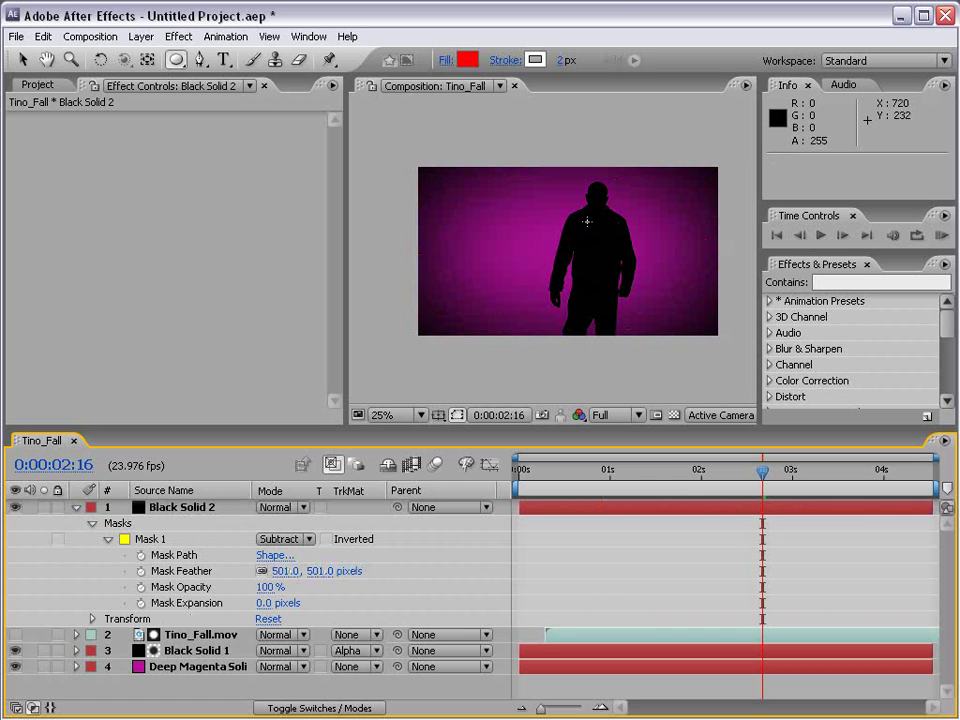
Step: Expand Mask 1 by 170 pixels and preview the vignette in the maximized viewer
{"action": "left_click_drag", "start_coordinate": [271, 603], "coordinate": [396, 585]}
{"action": "left_click", "coordinate": [566, 577]}
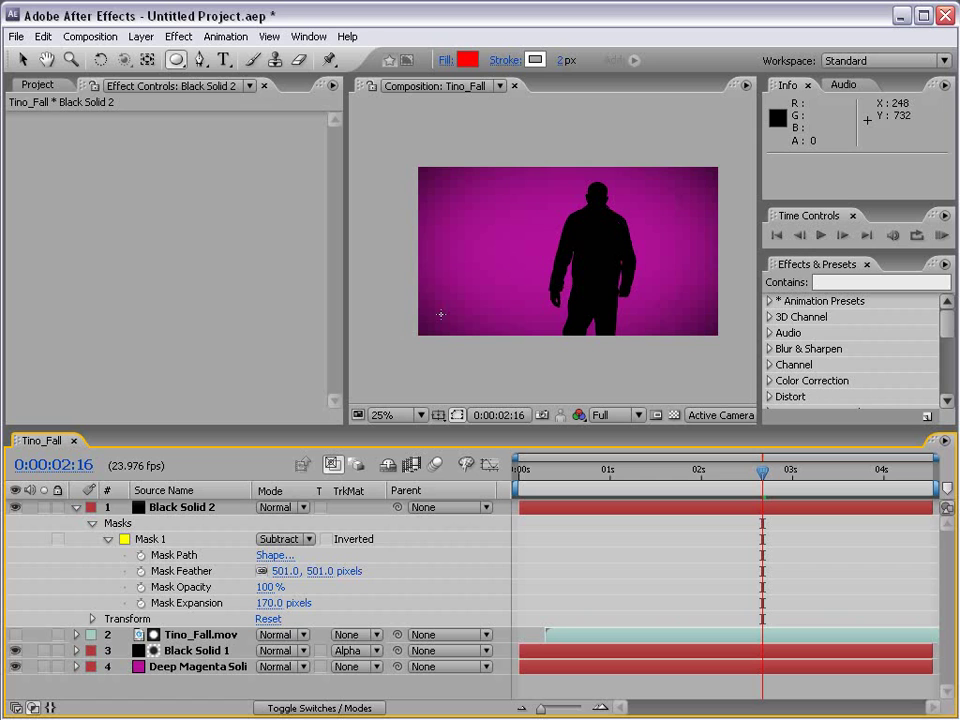
{"action": "left_click_drag", "start_coordinate": [726, 474], "coordinate": [790, 476]}
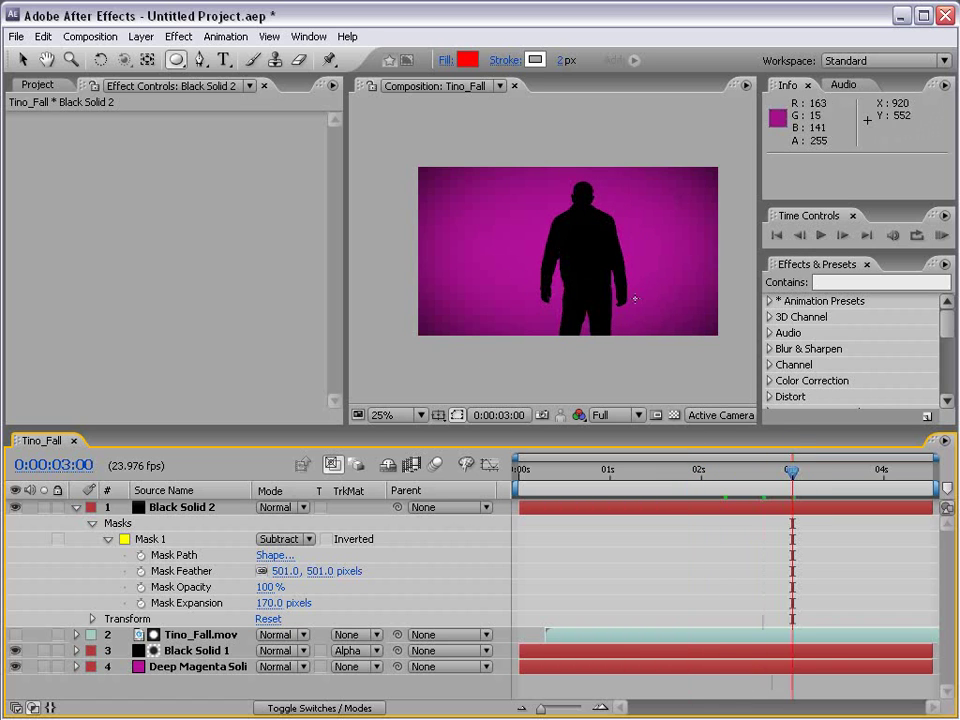
{"action": "scroll", "coordinate": [632, 296], "scroll_direction": "up", "scroll_amount": 2}
{"action": "key", "text": "grave"}
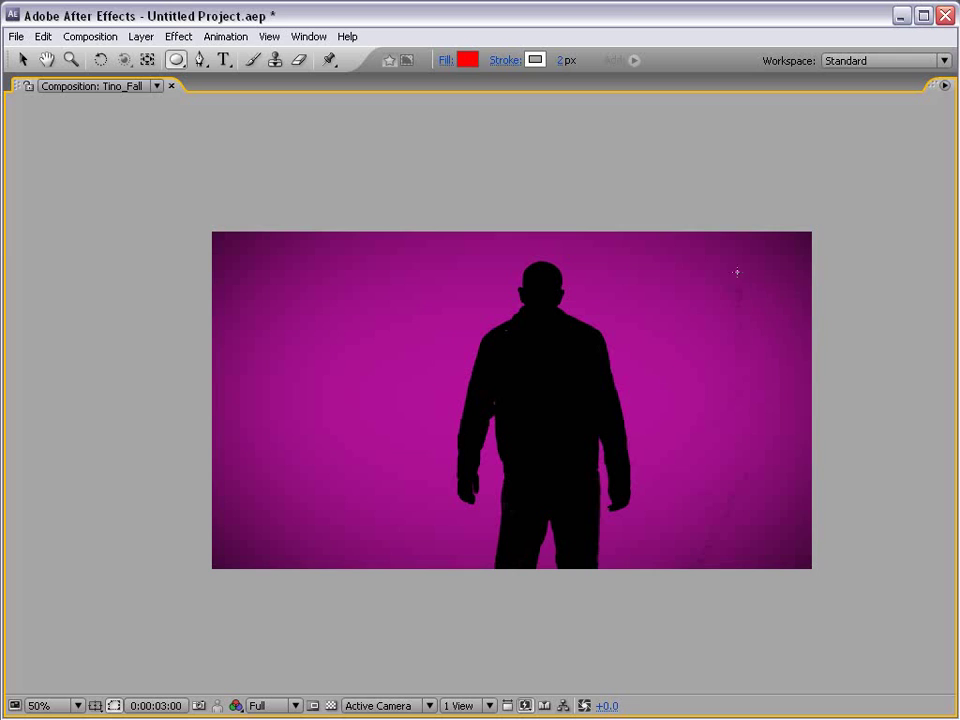
Step: Raise Keylight's Clip Black on Tino_Fall.mov to 47 and inspect the matte full-screen
{"action": "scroll", "coordinate": [711, 281], "scroll_direction": "down", "scroll_amount": 2}
{"action": "key", "text": "grave"}
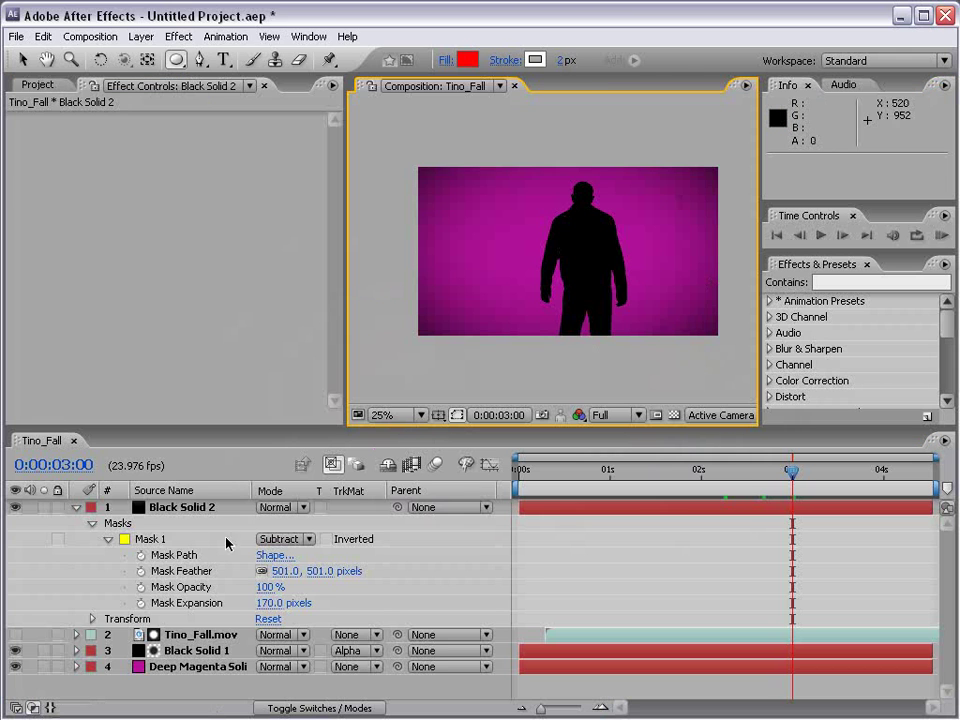
{"action": "left_click", "coordinate": [180, 634]}
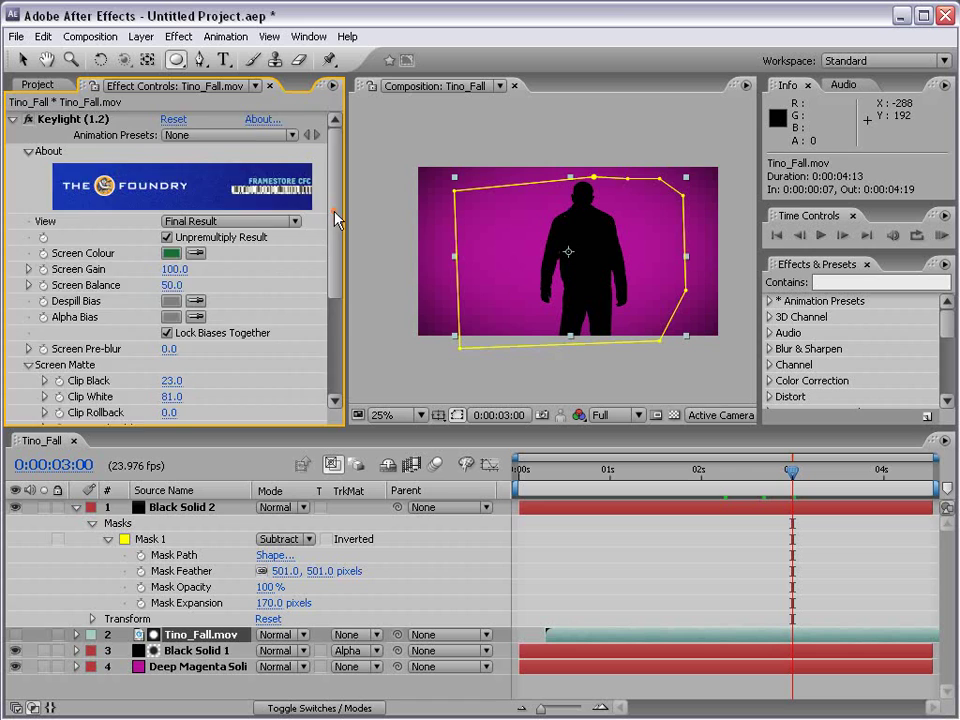
{"action": "left_click_drag", "start_coordinate": [338, 214], "coordinate": [332, 274]}
{"action": "left_click_drag", "start_coordinate": [170, 274], "coordinate": [175, 274]}
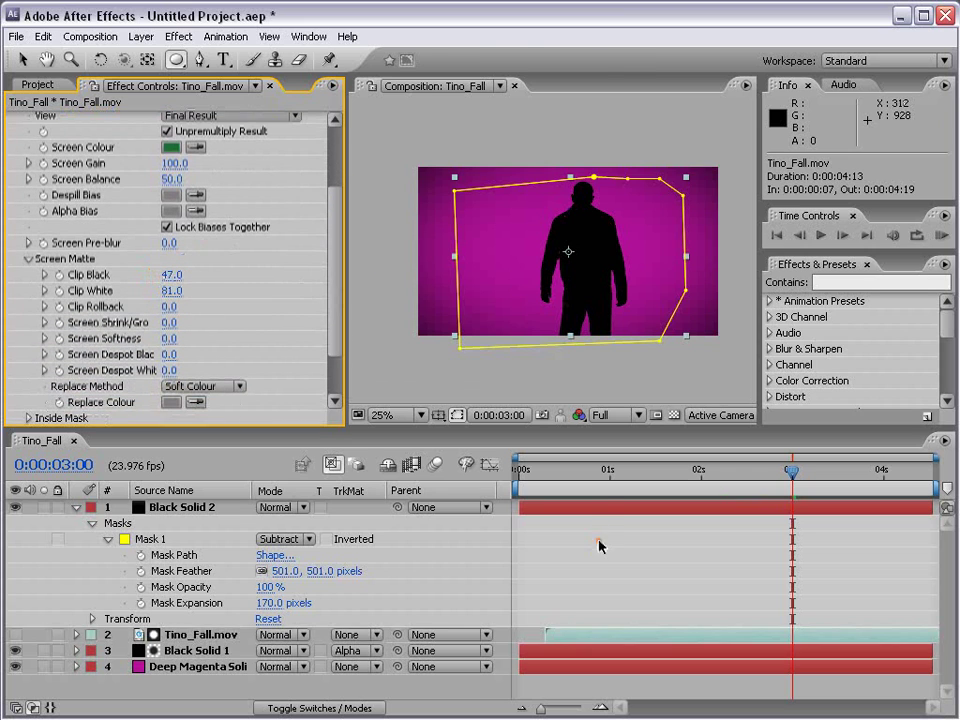
{"action": "key", "text": "grave"}
{"action": "scroll", "coordinate": [621, 344], "scroll_direction": "up", "scroll_amount": 2}
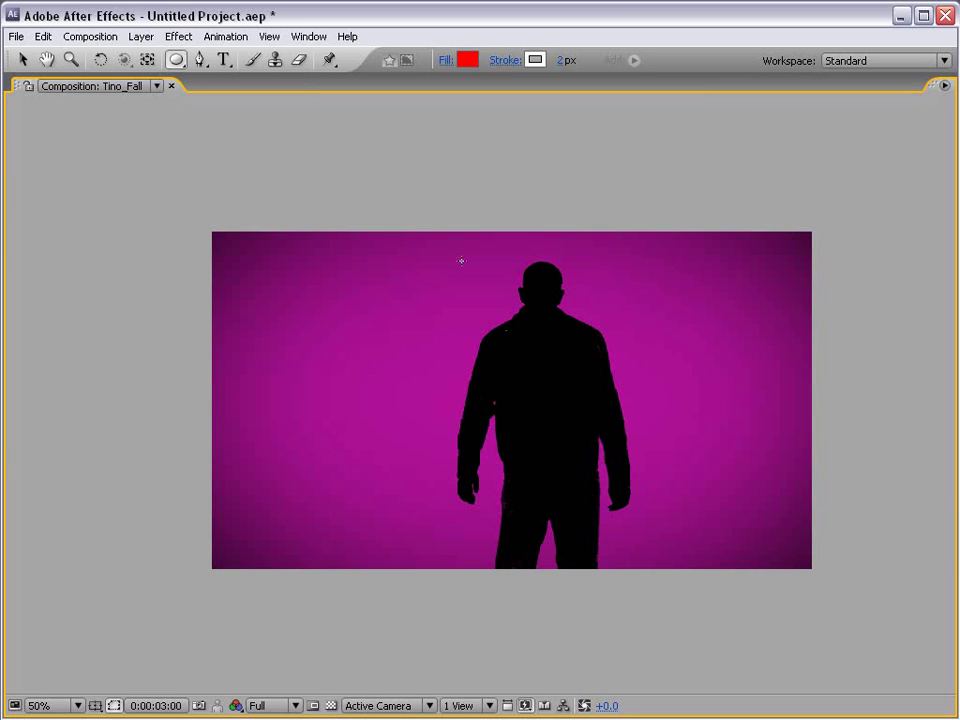
{"action": "key", "text": "grave"}
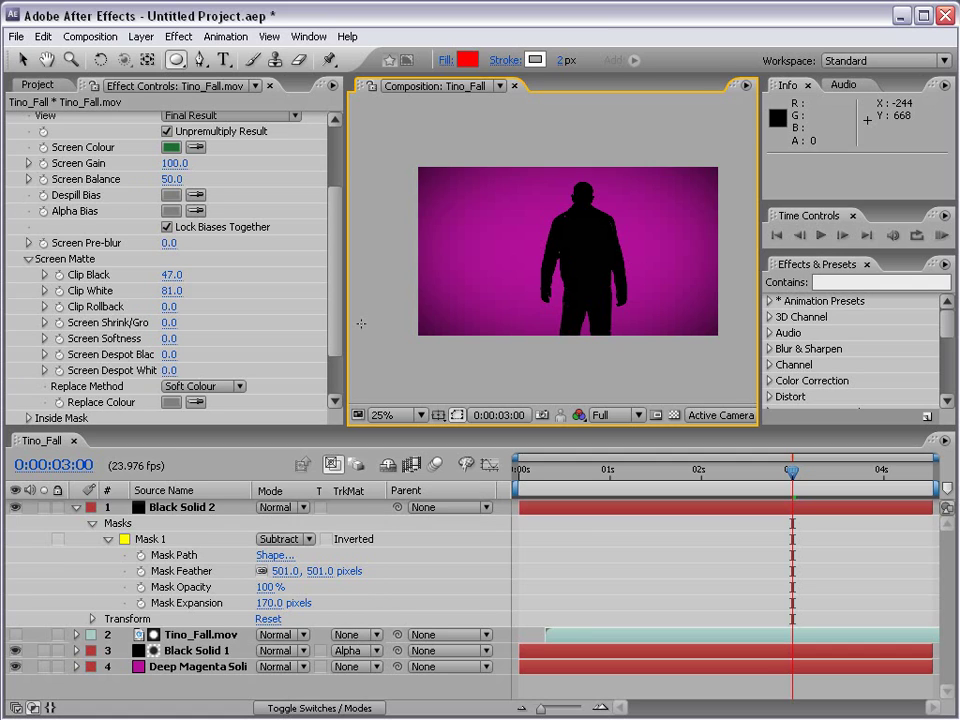